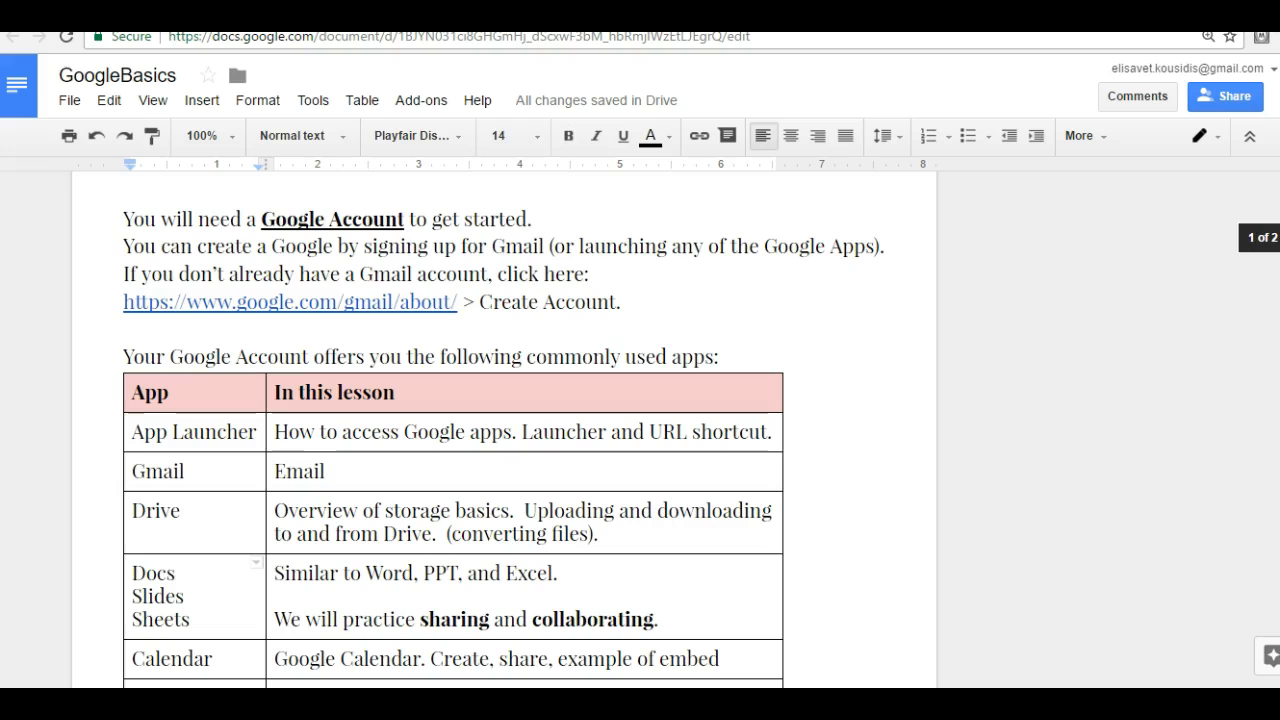
# - Review the table of commonly used Google apps and the notes on web access and automatic saving in the GoogleBasics document
pyautogui.scroll(-2, 1005, 490)
pyautogui.scroll(-3, 1005, 490)
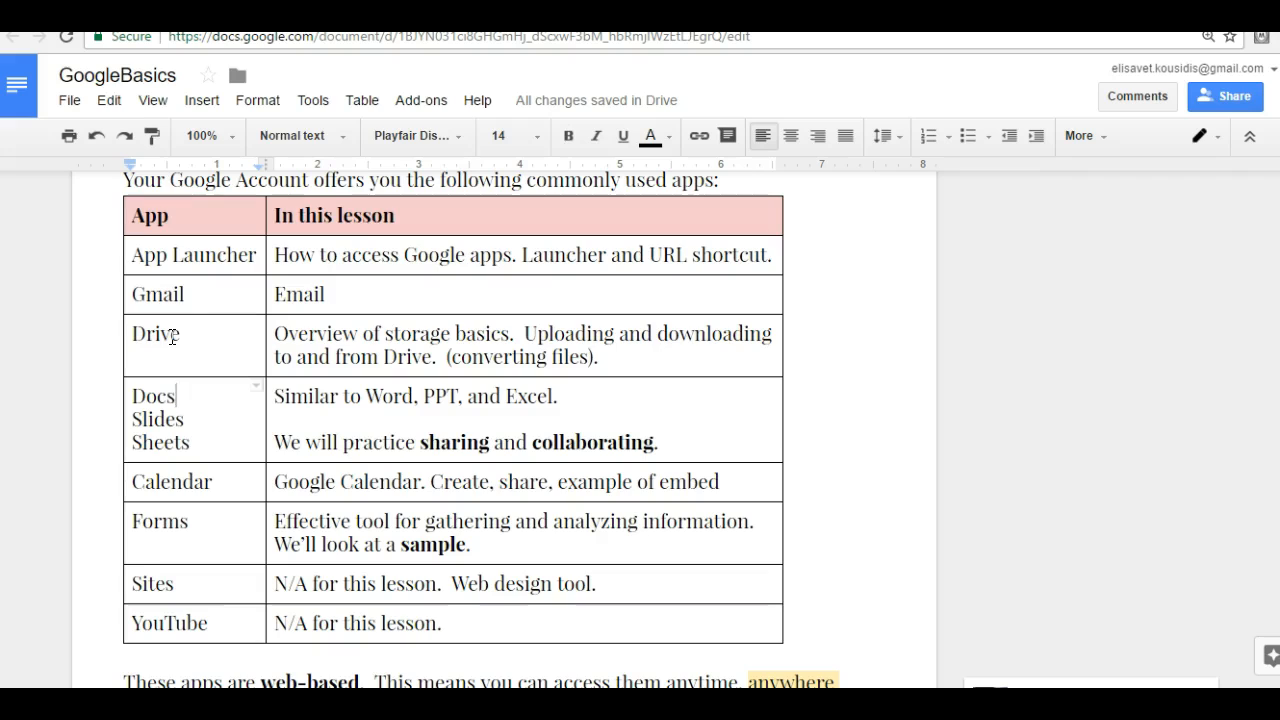
pyautogui.click(133, 397)
pyautogui.click(133, 419)
pyautogui.click(133, 438)
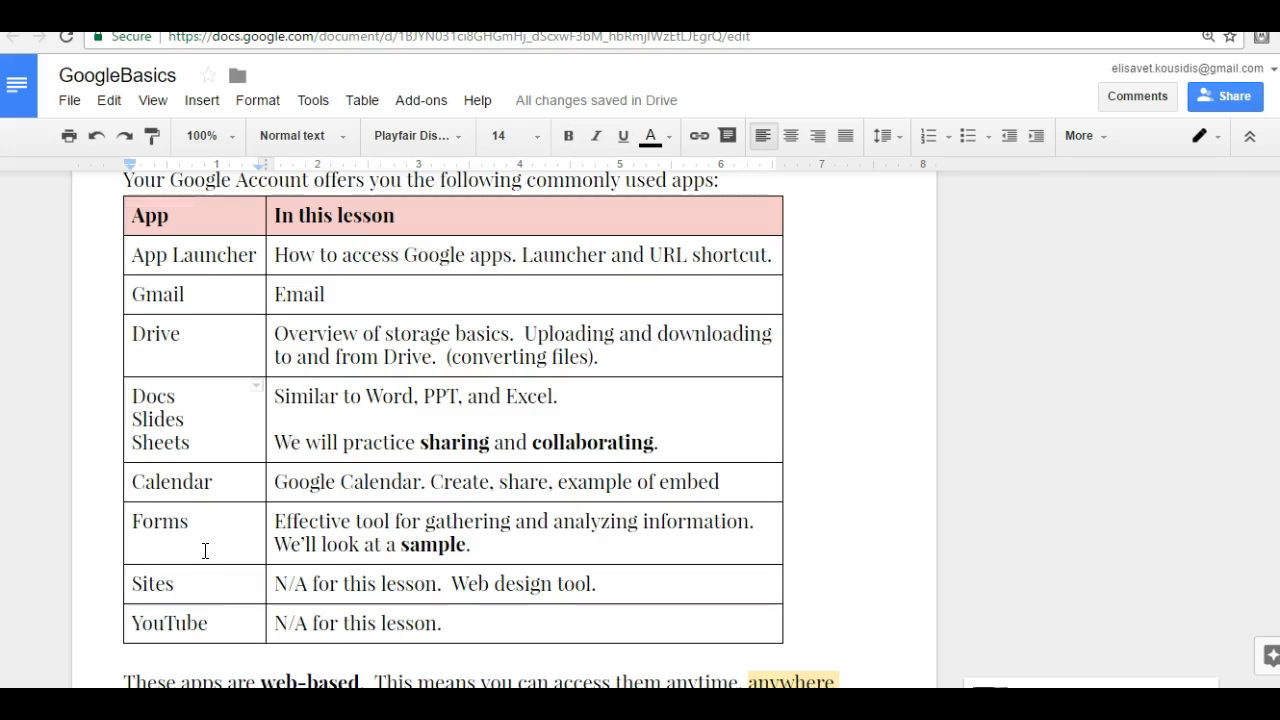
pyautogui.click(133, 583)
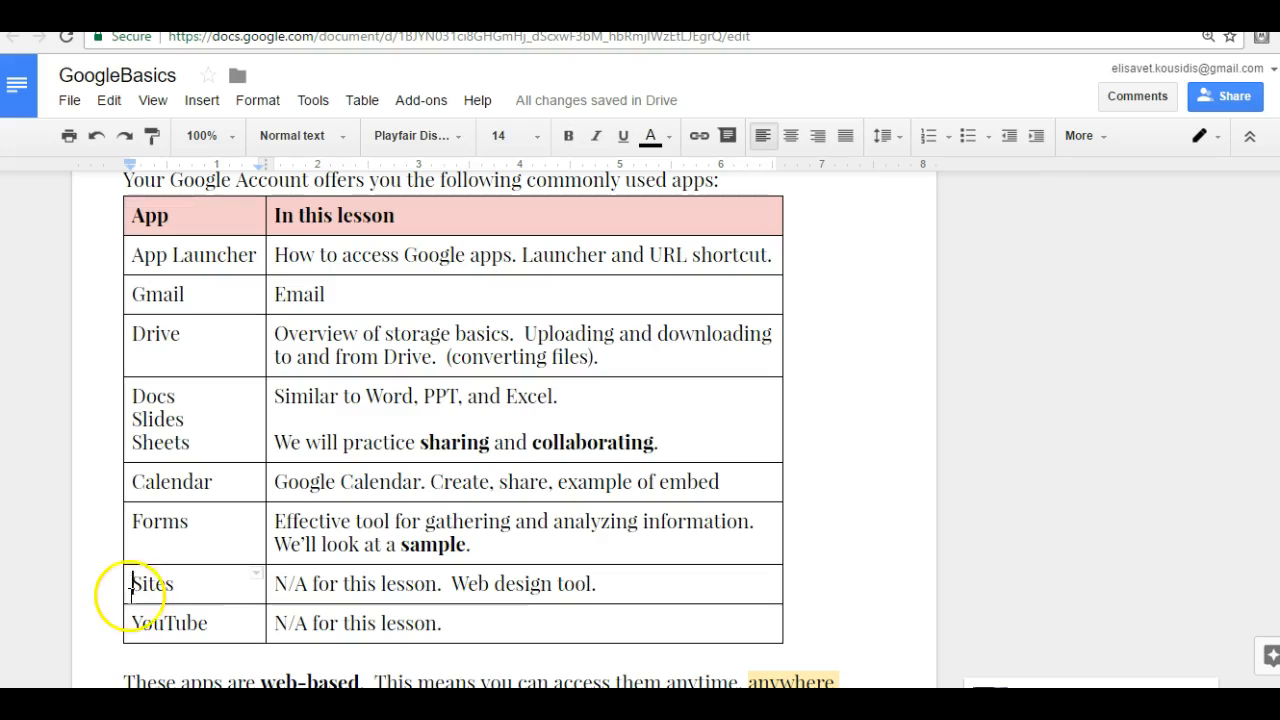
pyautogui.click(131, 614)
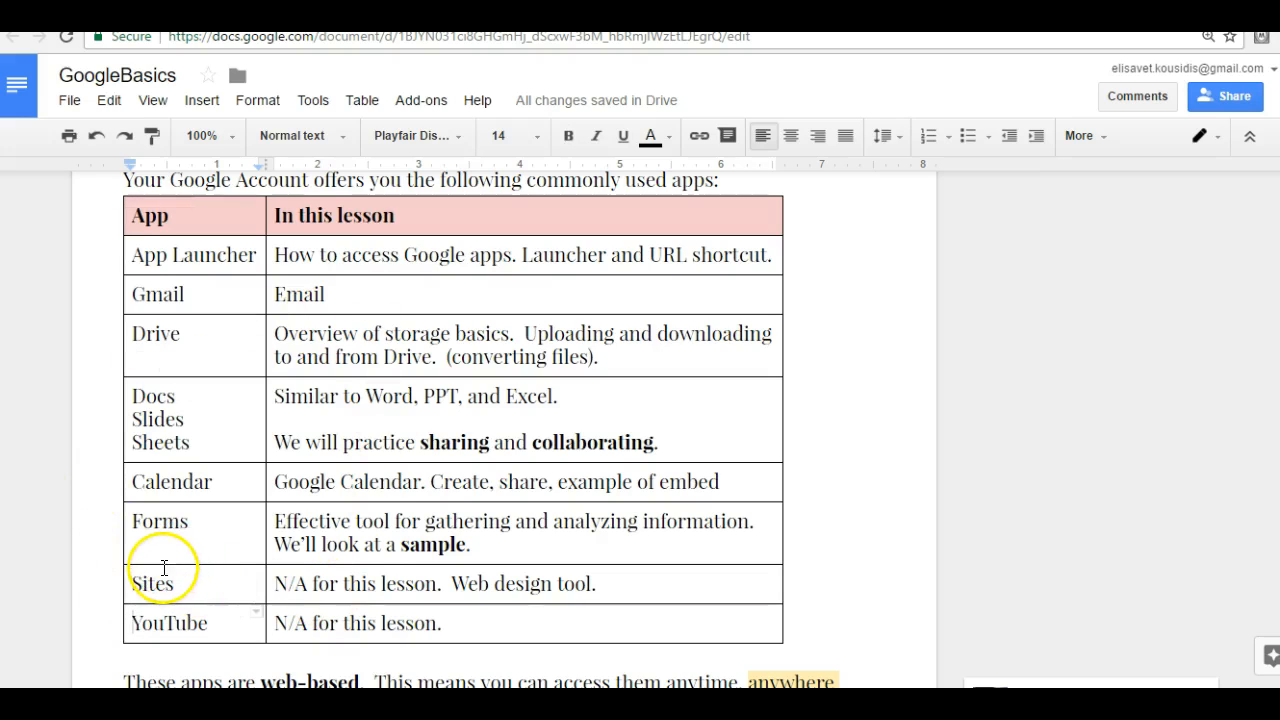
pyautogui.scroll(-3, 137, 380)
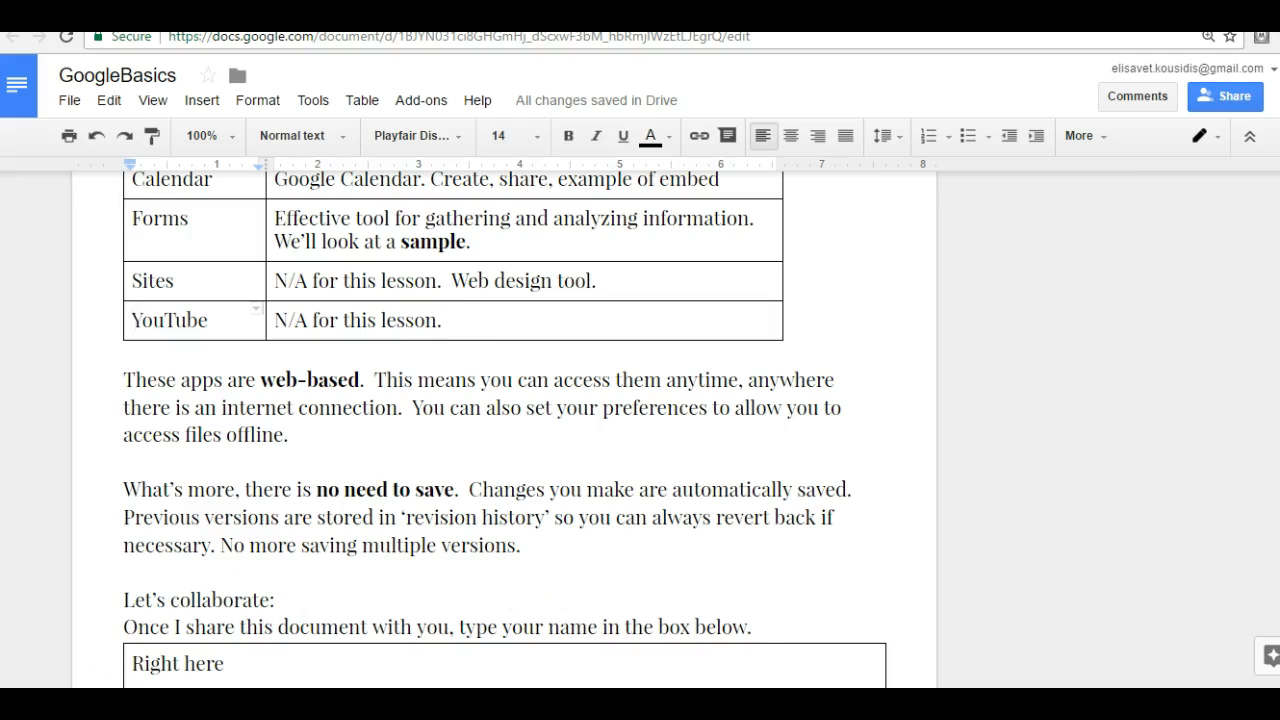
pyautogui.scroll(1, 192, 570)
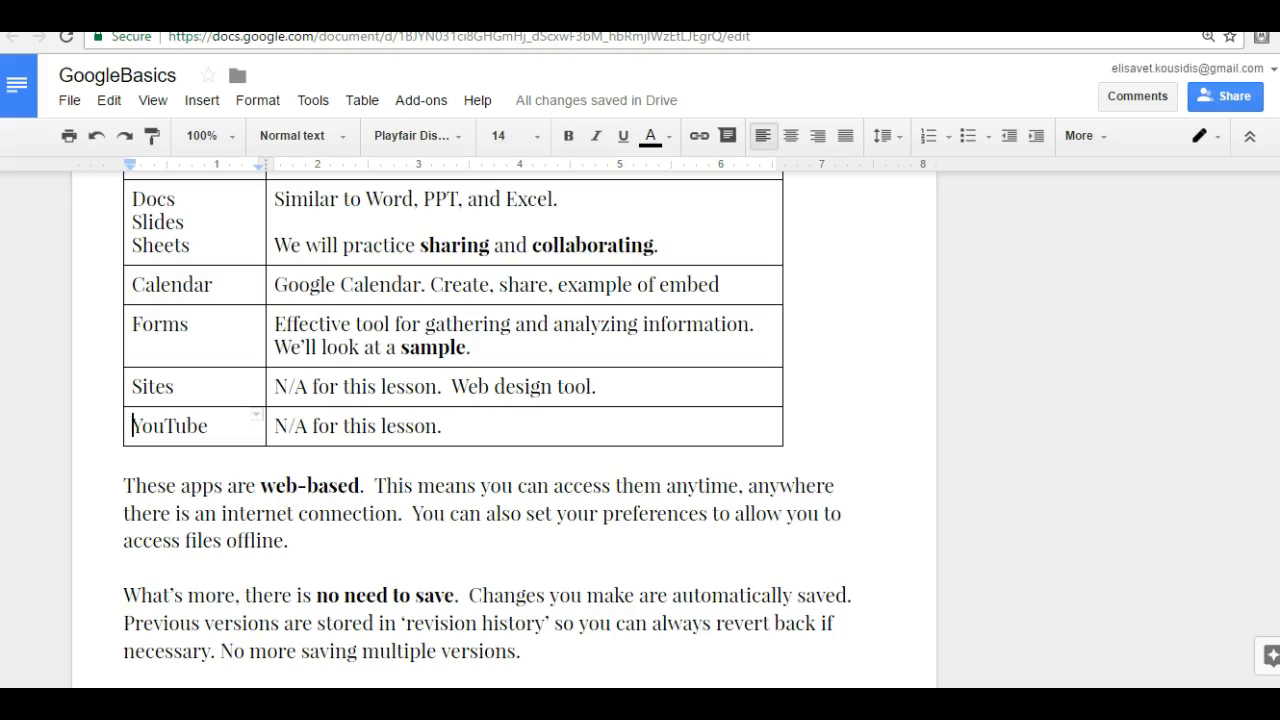
# - In a new browser tab, expand the Google app launcher to its additional apps and open the page with even more Google products
pyautogui.hotkey('ctrl', 't')
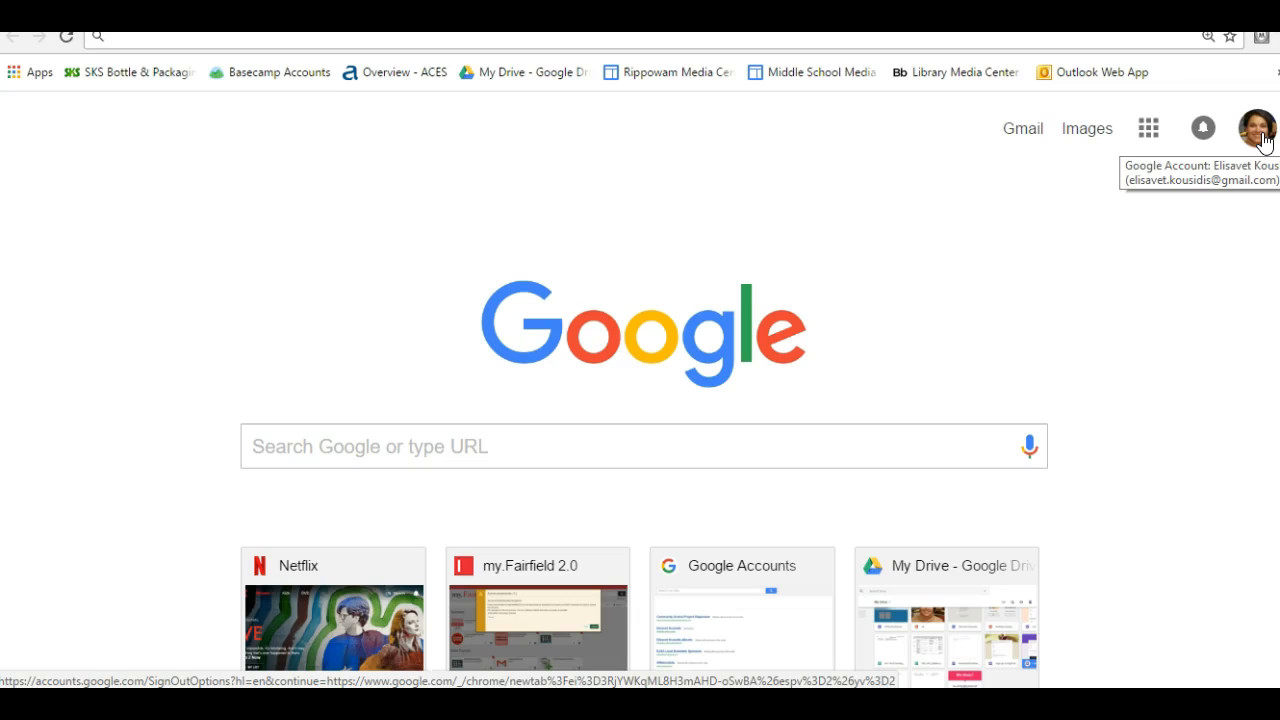
pyautogui.click(1146, 126)
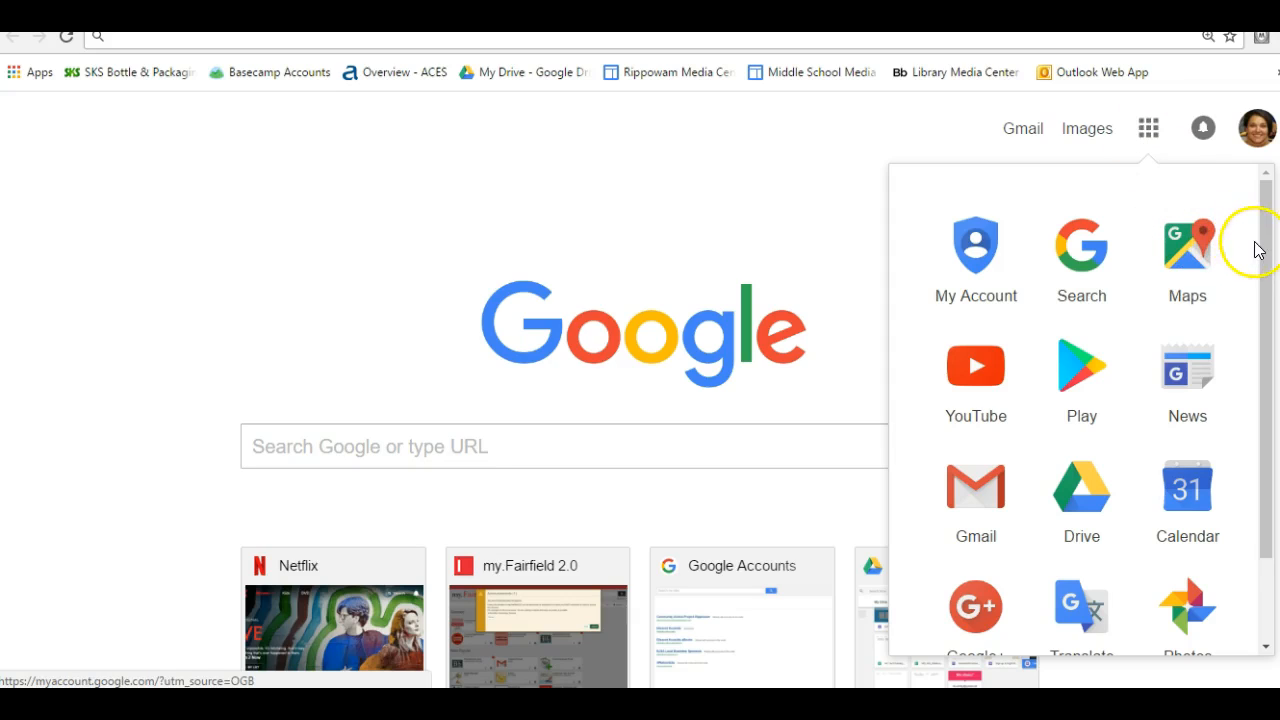
pyautogui.moveTo(1267, 249); pyautogui.dragTo(1250, 386)
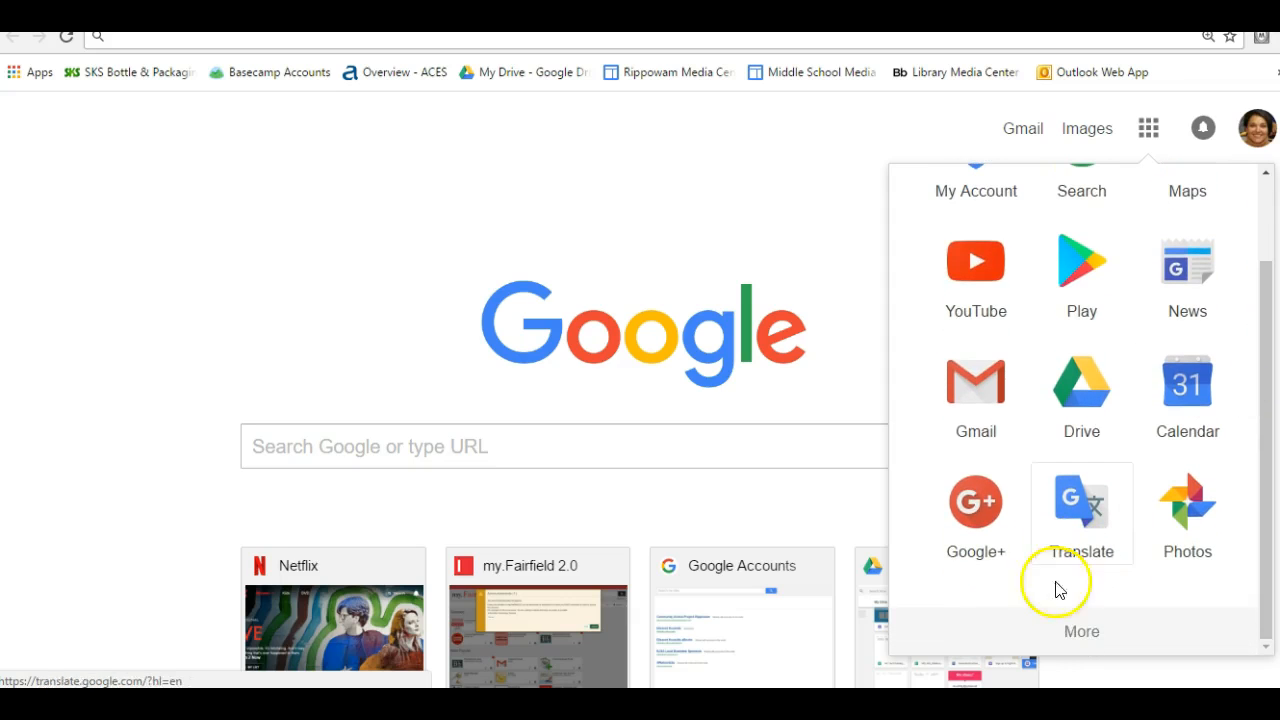
pyautogui.click(1078, 633)
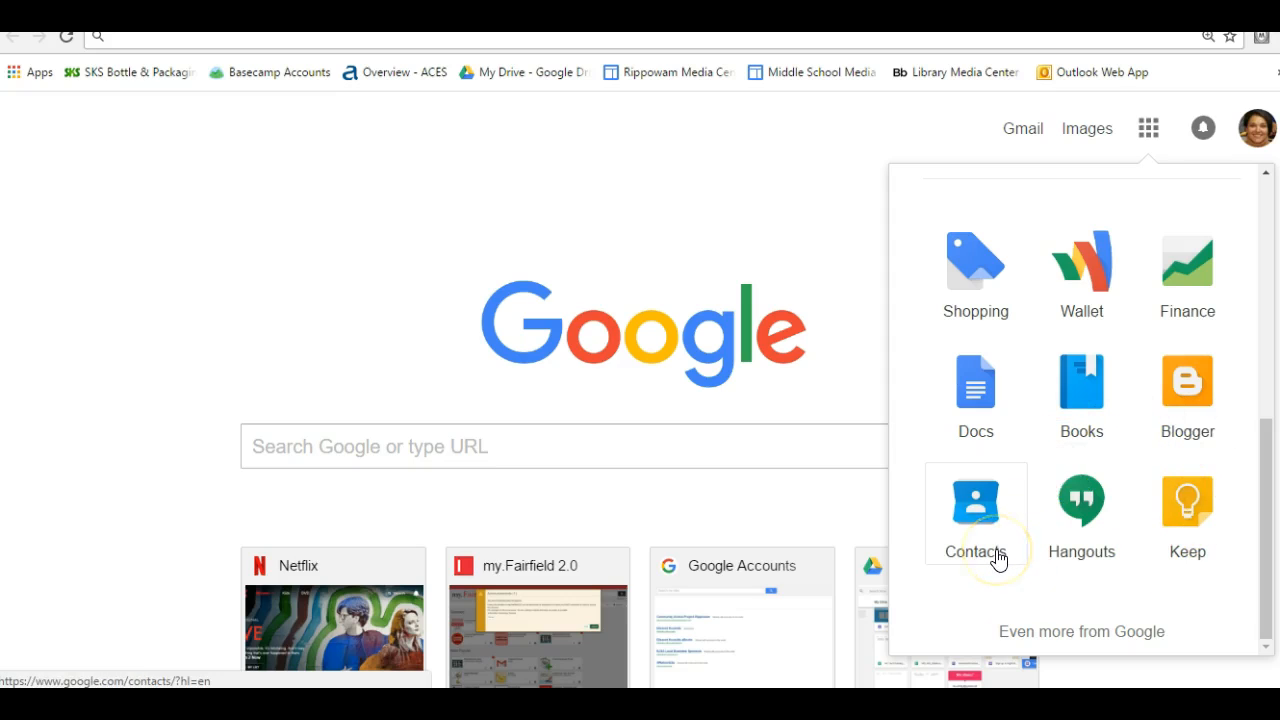
pyautogui.click(1078, 634)
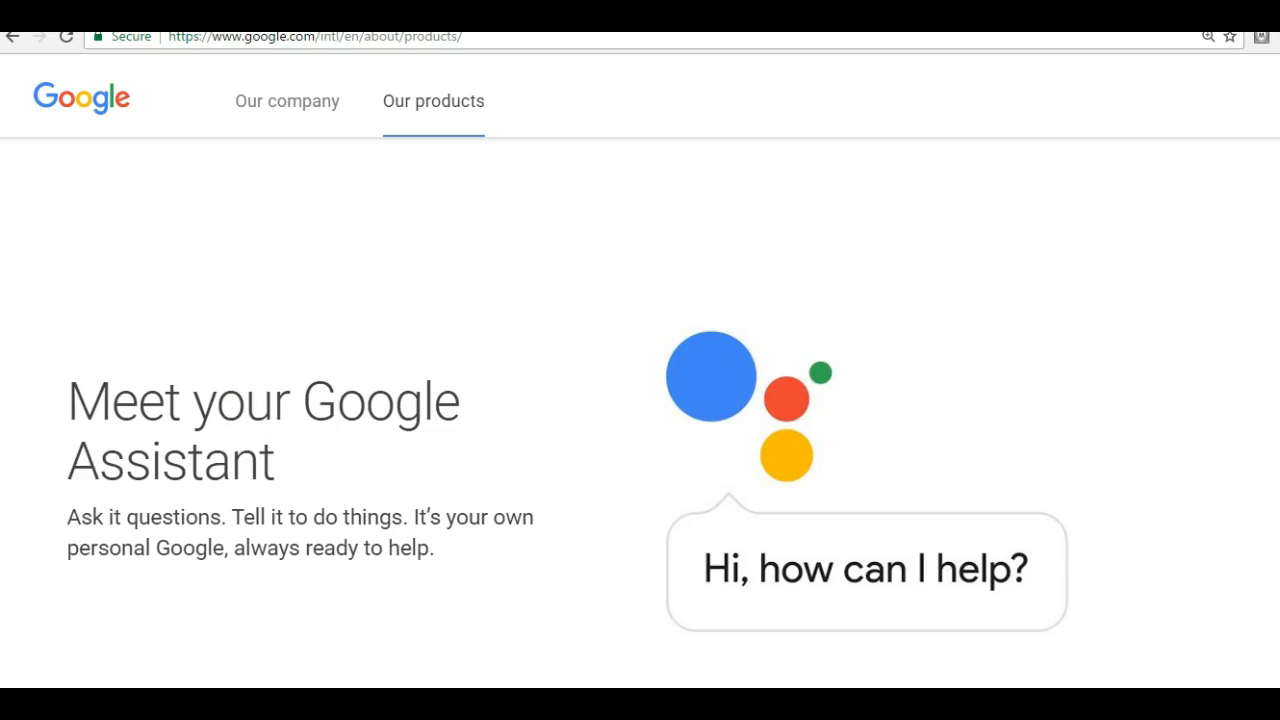
# - Look through the Google products page, from the featured categories to the full list of products for all
pyautogui.scroll(-12, 177, 393)
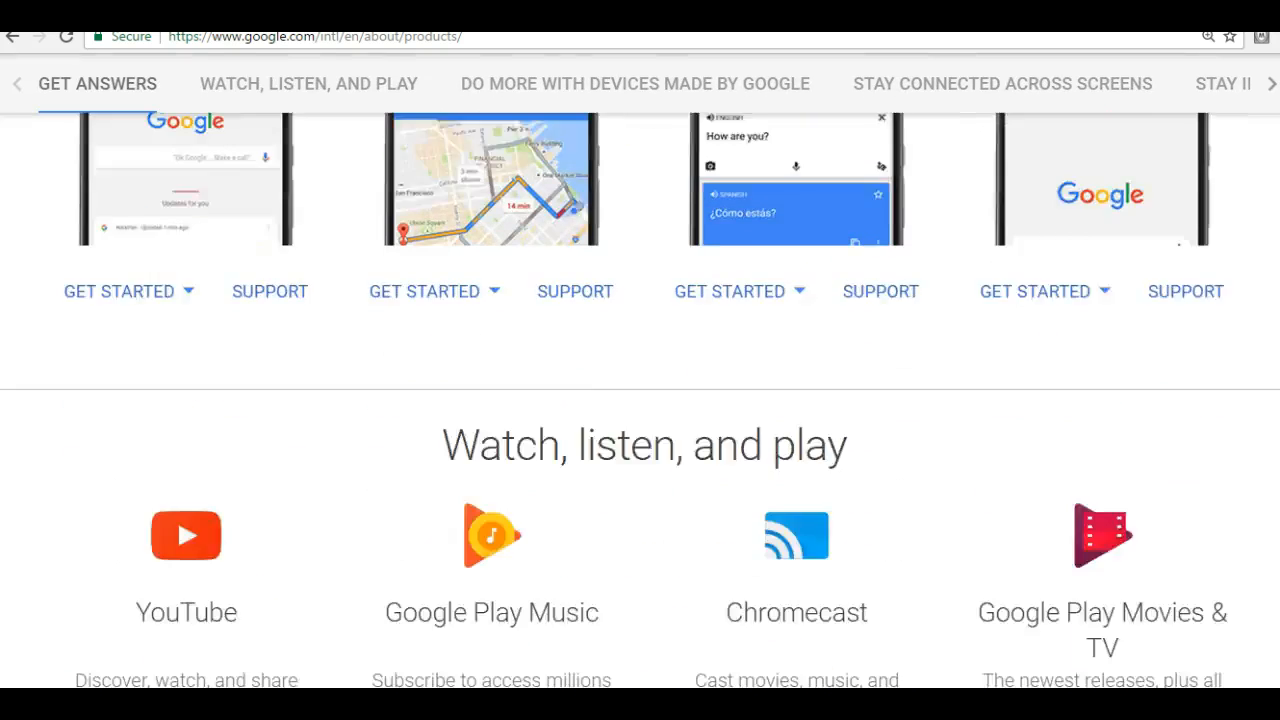
pyautogui.scroll(-14, 177, 393)
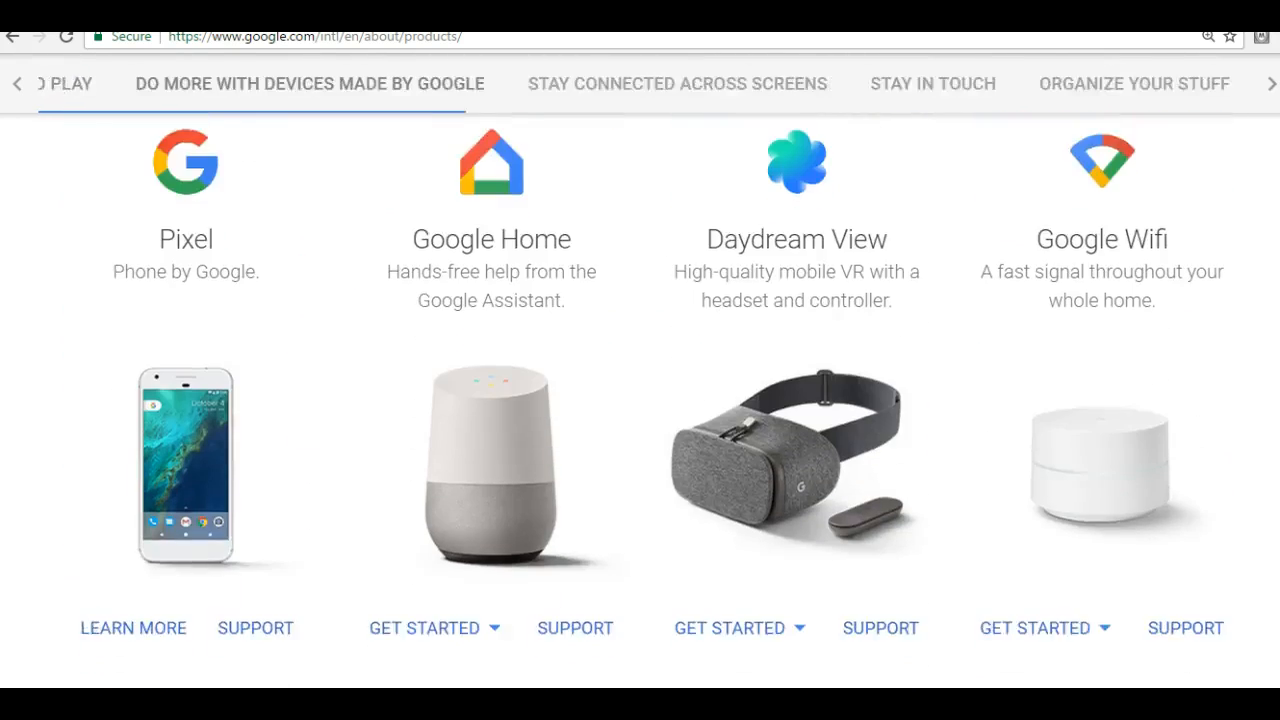
pyautogui.scroll(-9, 1275, 257)
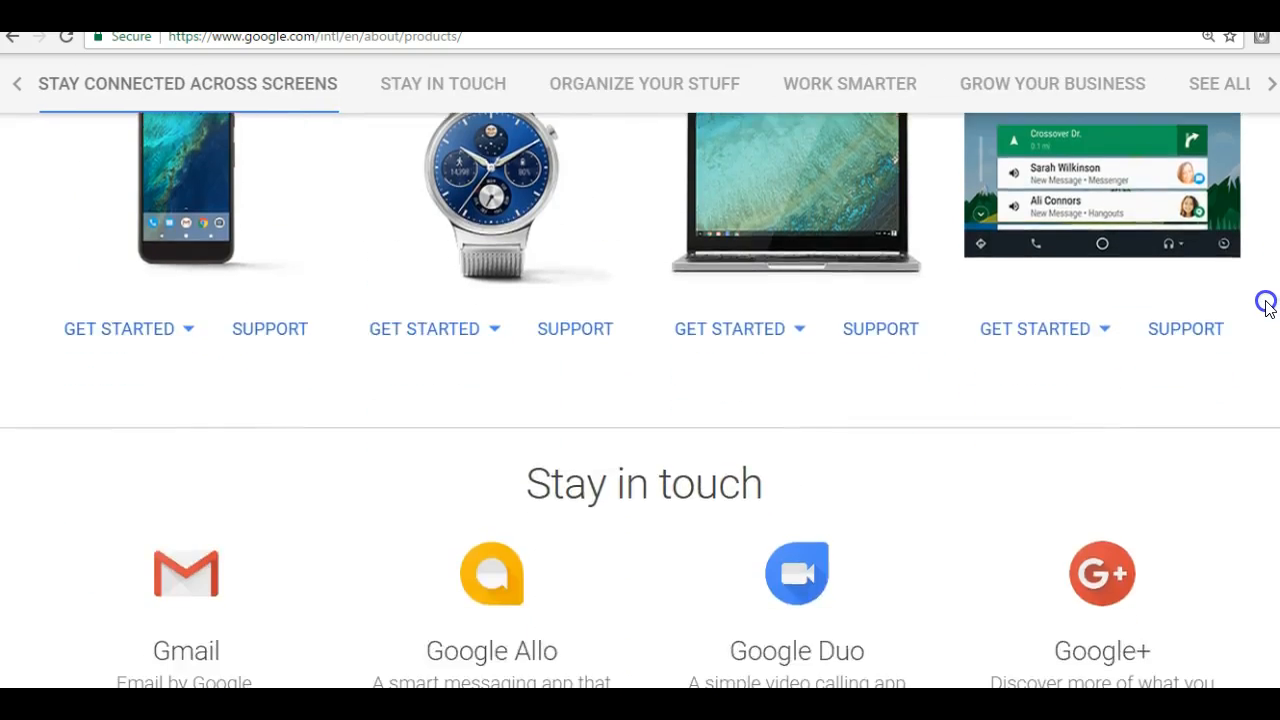
pyautogui.scroll(-7, 1258, 322)
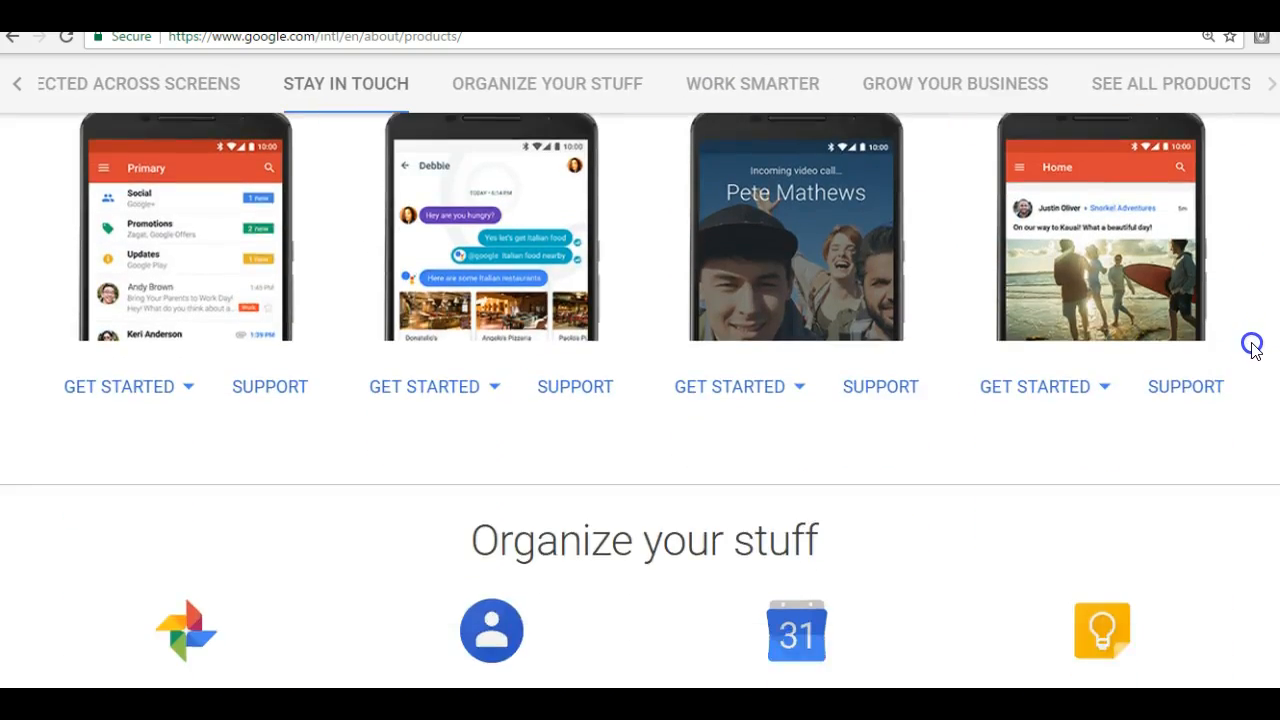
pyautogui.scroll(-9, 1245, 367)
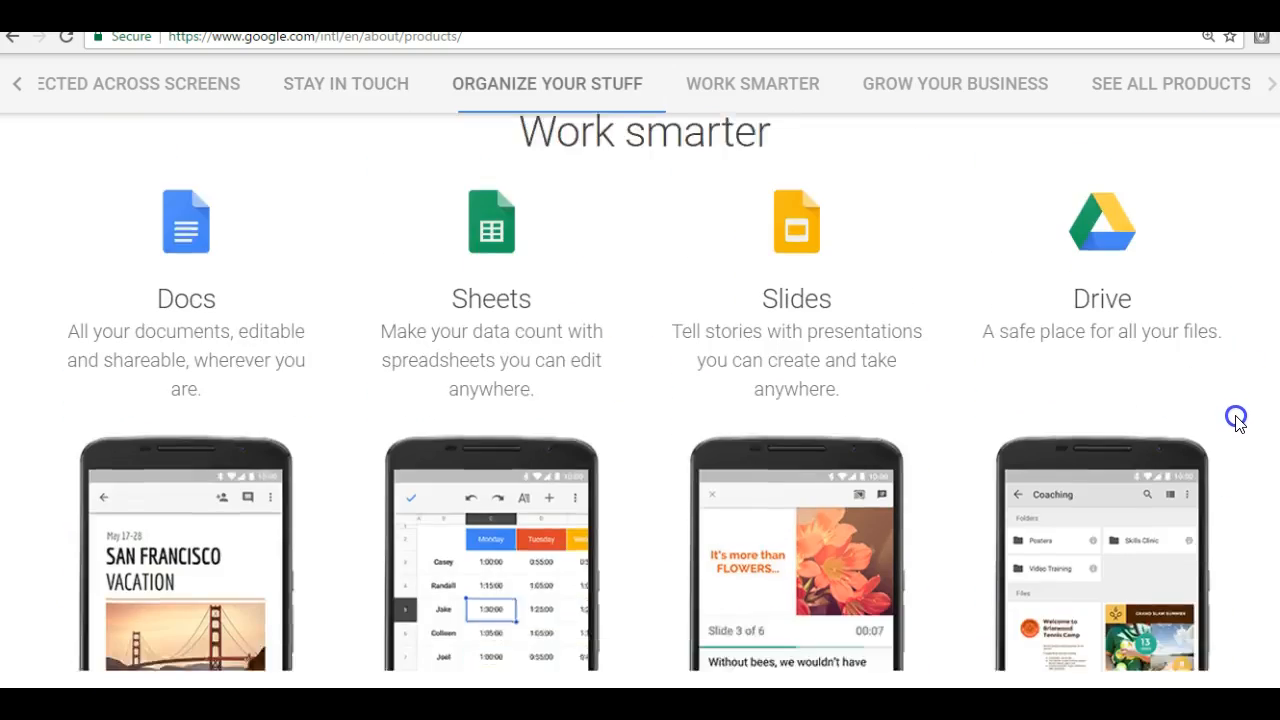
pyautogui.scroll(-8, 1235, 425)
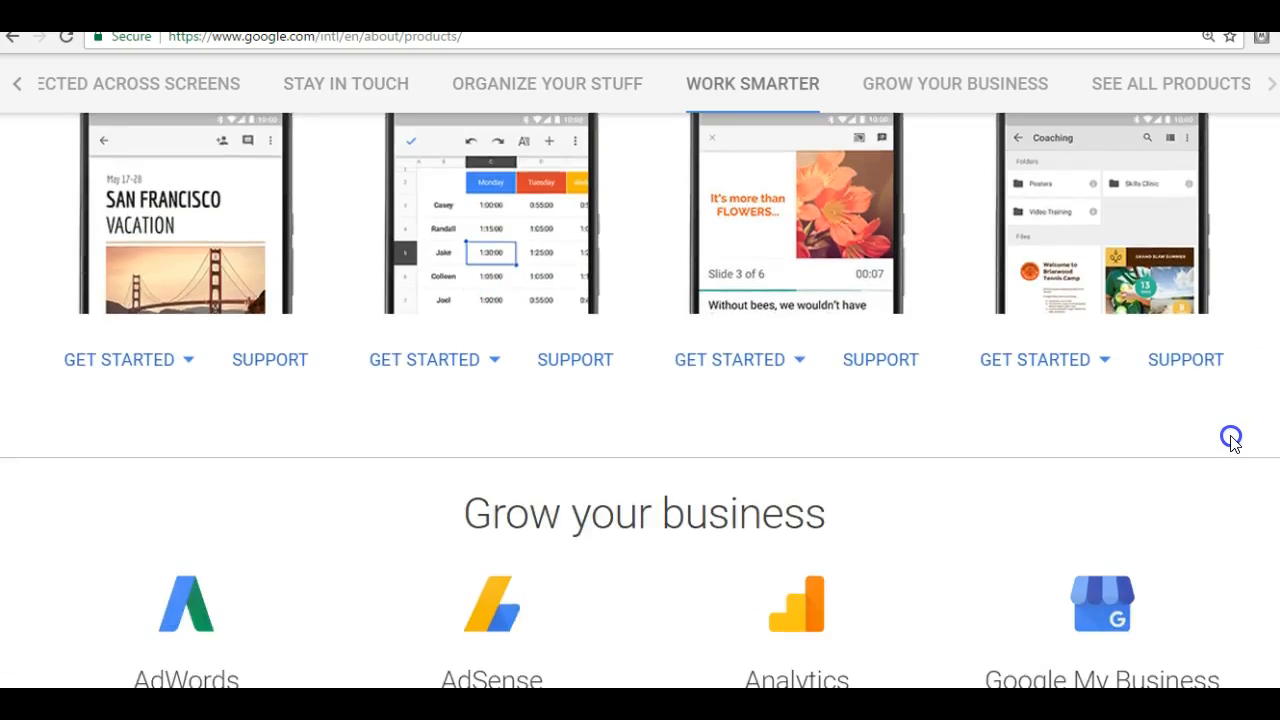
pyautogui.scroll(-7, 1223, 472)
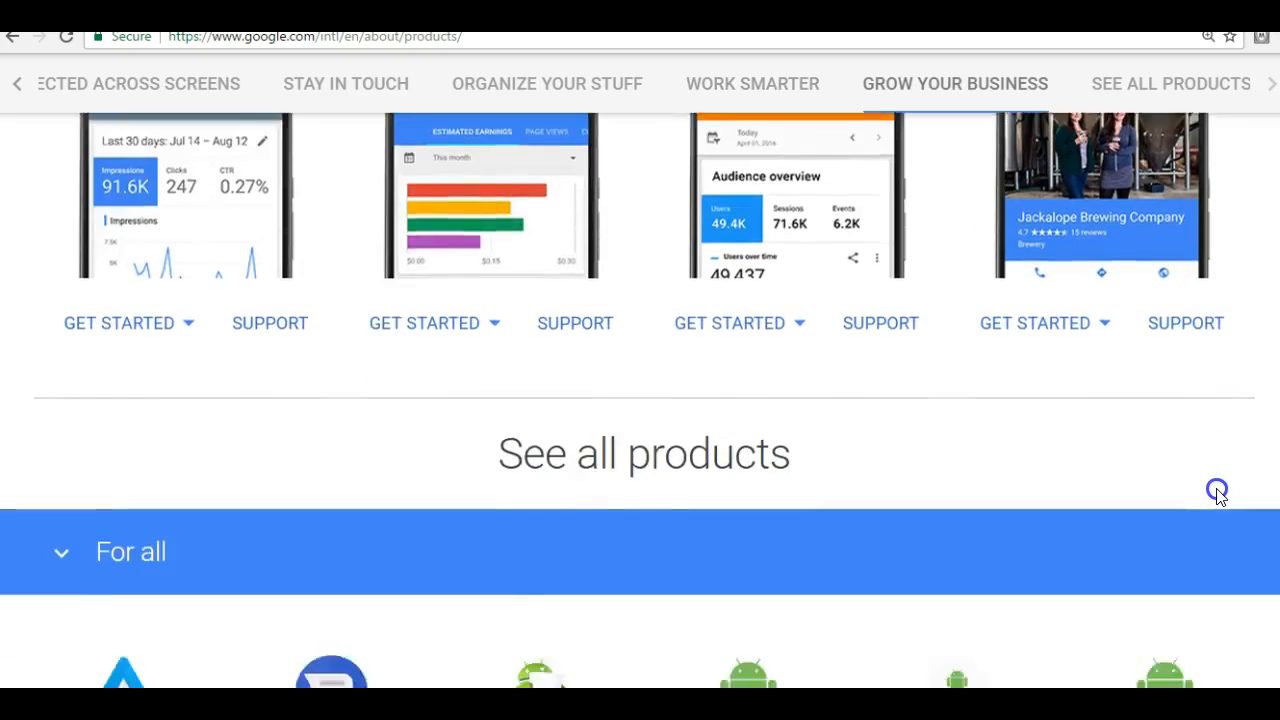
pyautogui.scroll(1, 1215, 517)
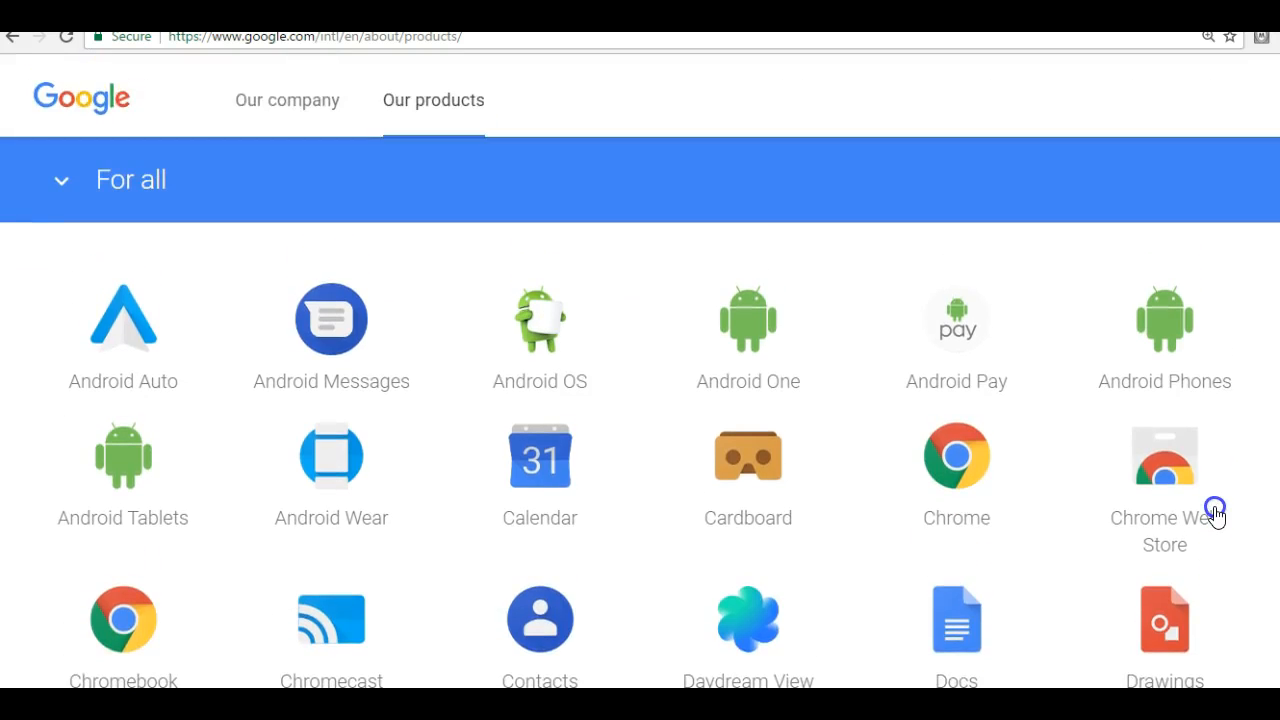
pyautogui.scroll(-2, 1214, 508)
pyautogui.scroll(-4, 1215, 522)
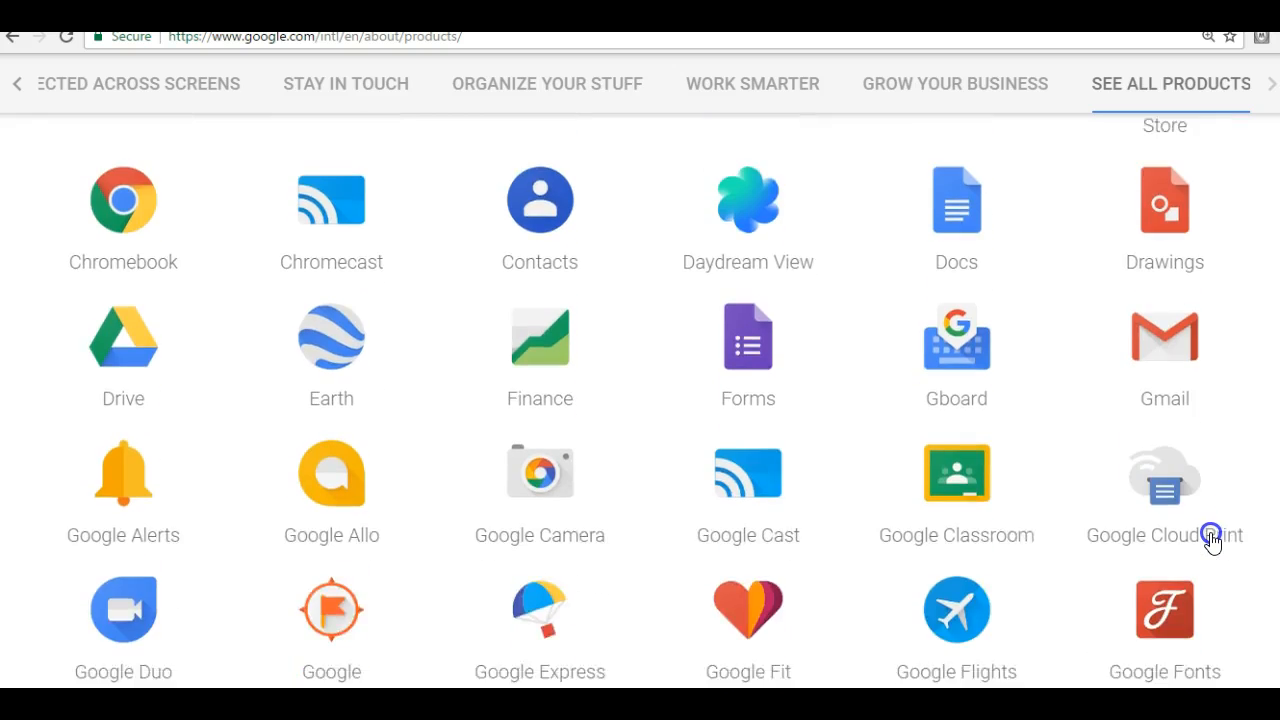
pyautogui.scroll(-6, 1208, 548)
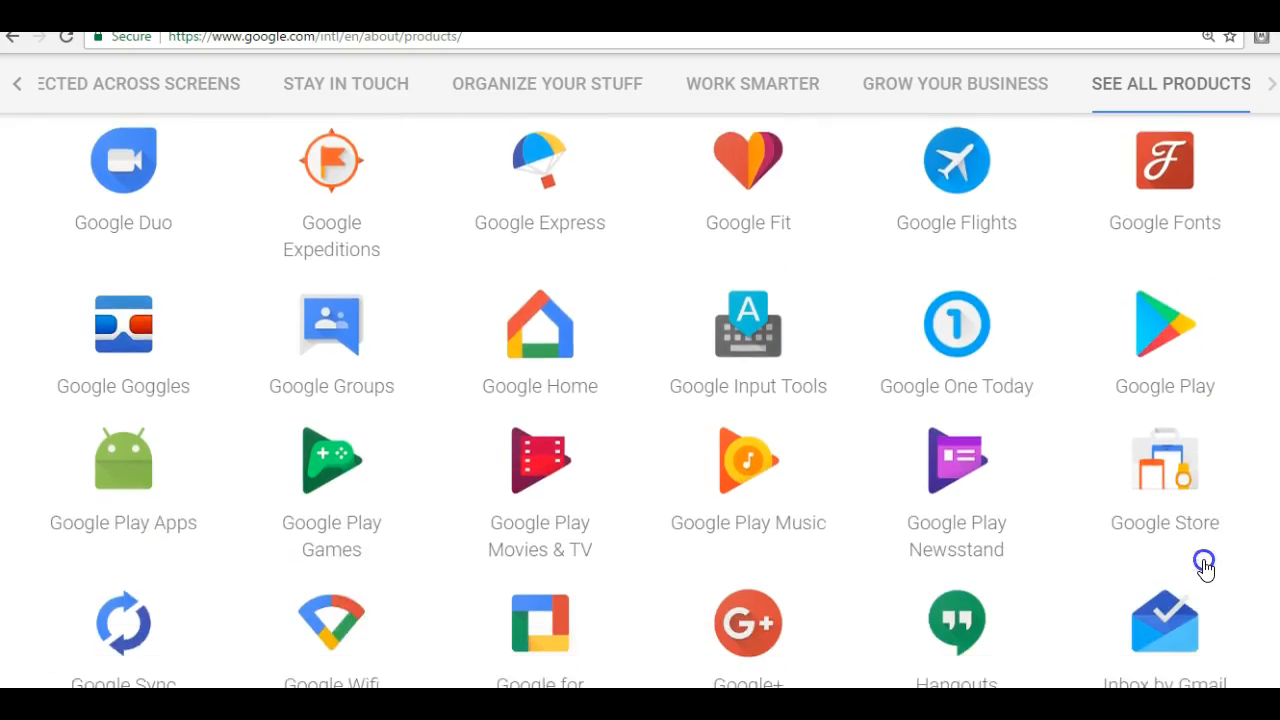
pyautogui.scroll(-2, 1200, 590)
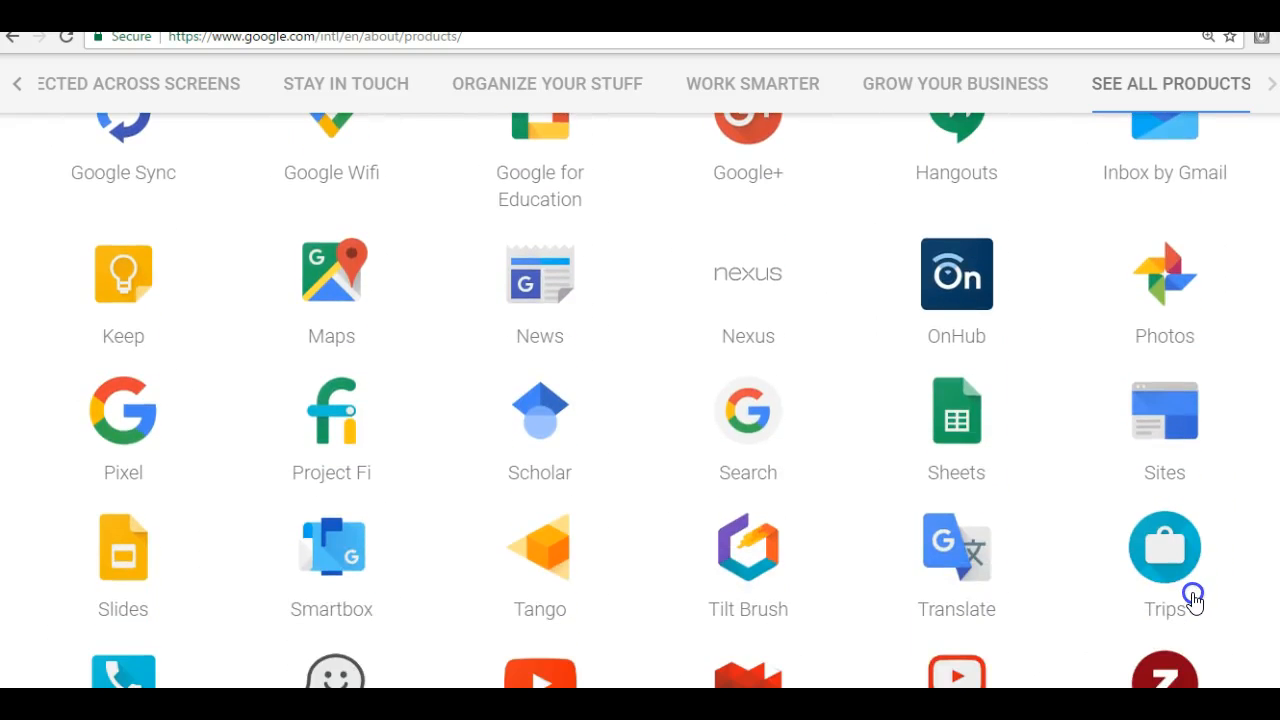
pyautogui.scroll(-2, 1193, 600)
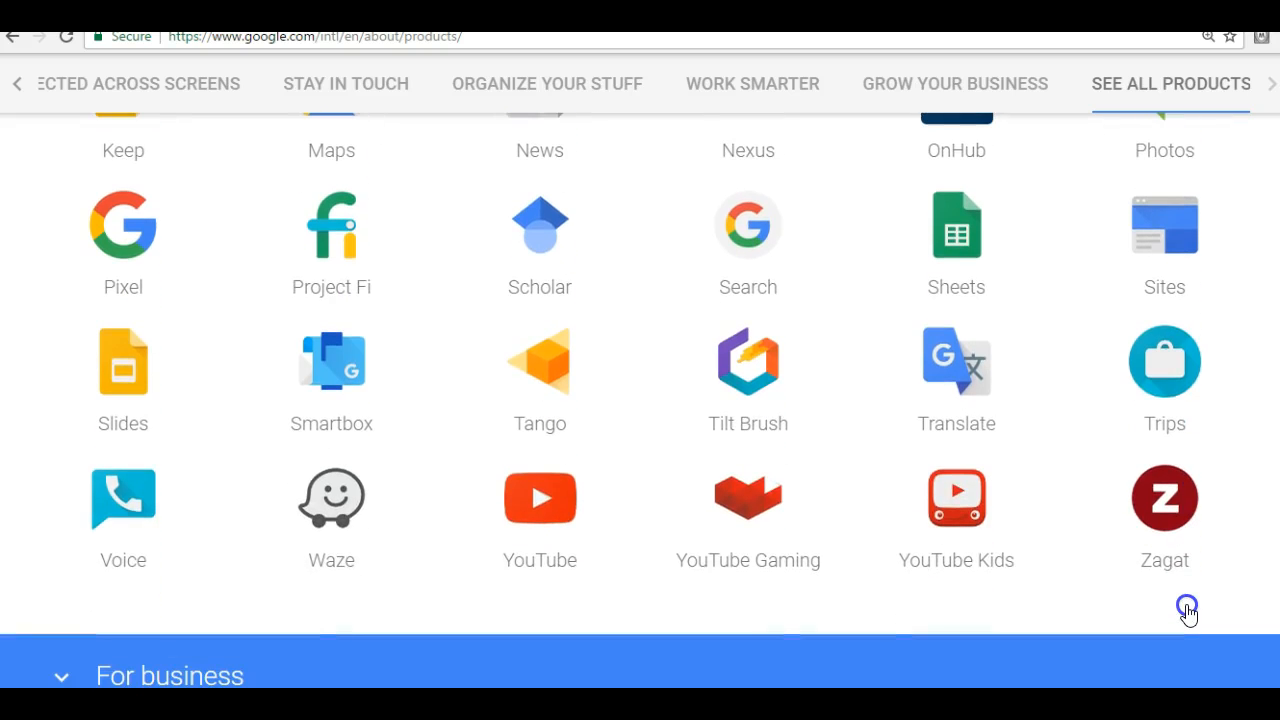
# - Go to Google Docs from the full product list and create a blank document
pyautogui.scroll(9, 1187, 612)
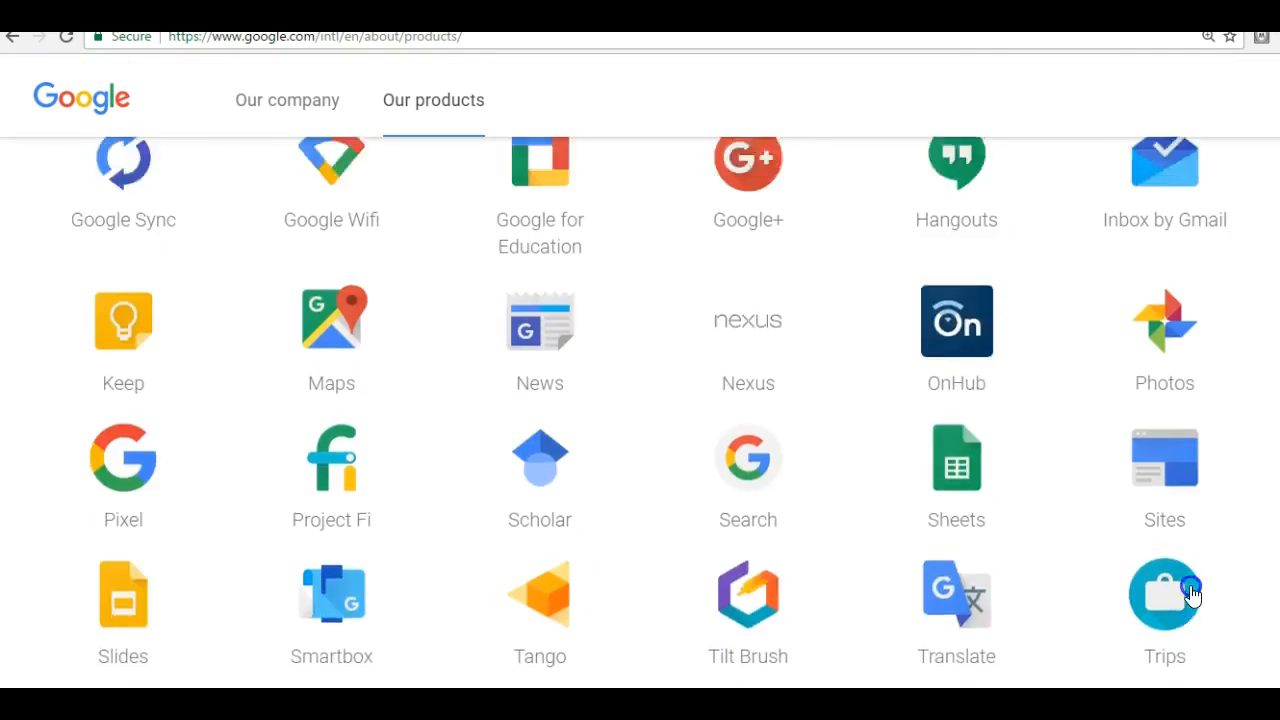
pyautogui.scroll(4, 1194, 553)
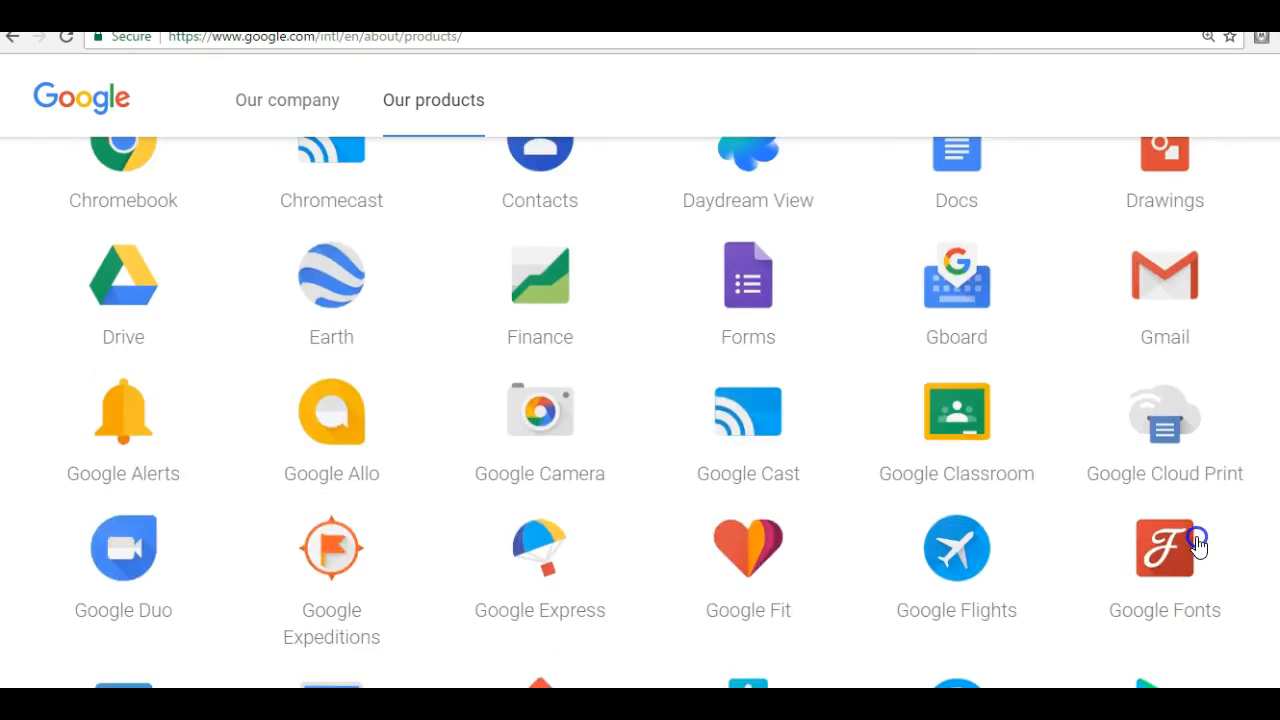
pyautogui.click(958, 505)
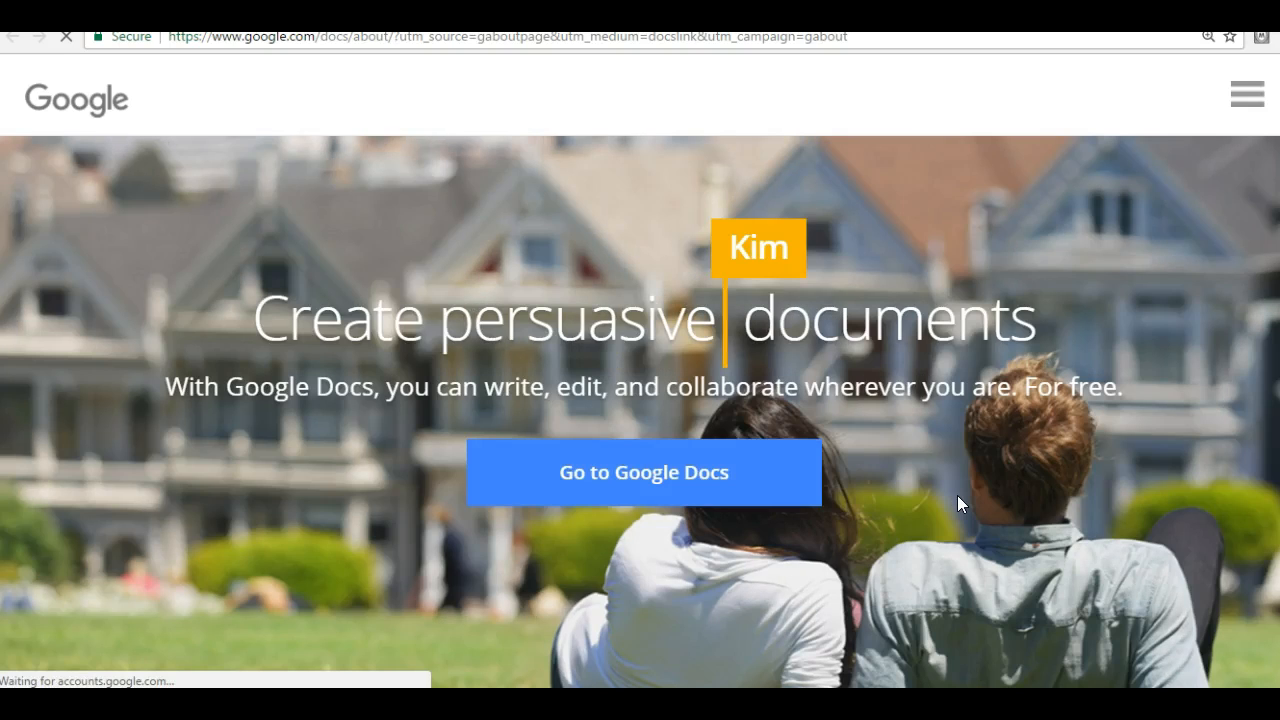
pyautogui.click(634, 467)
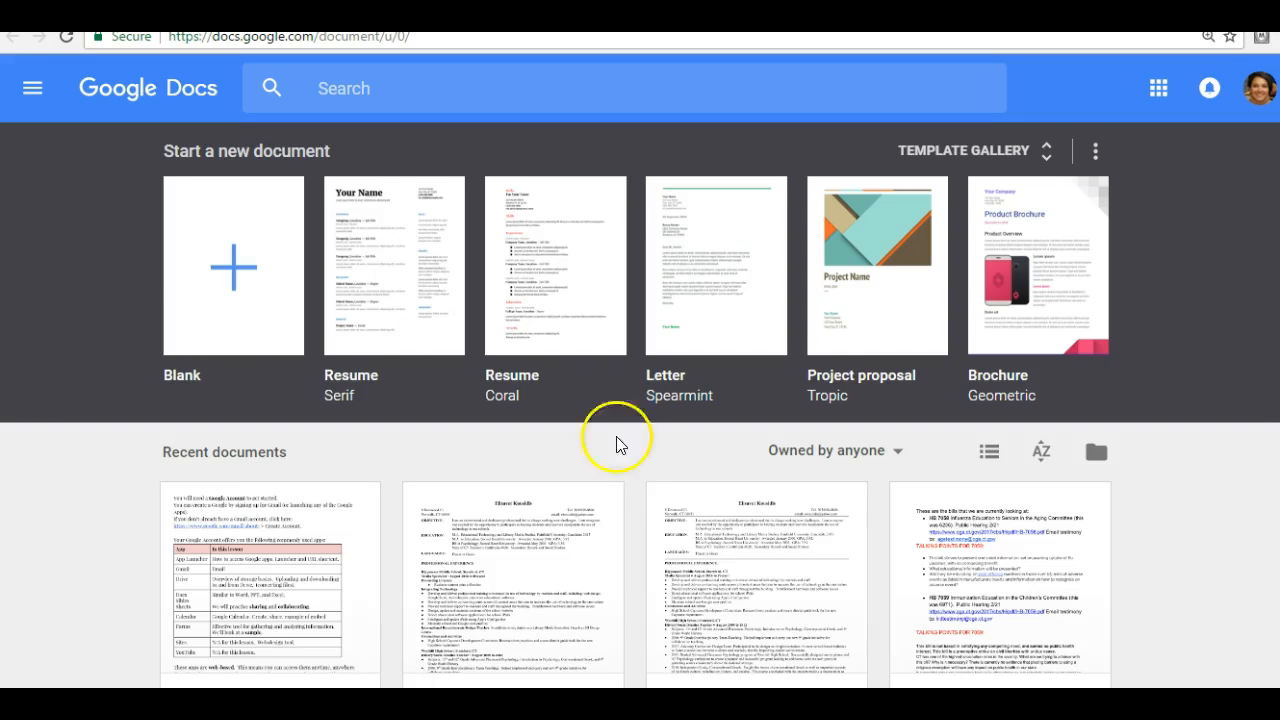
pyautogui.click(234, 266)
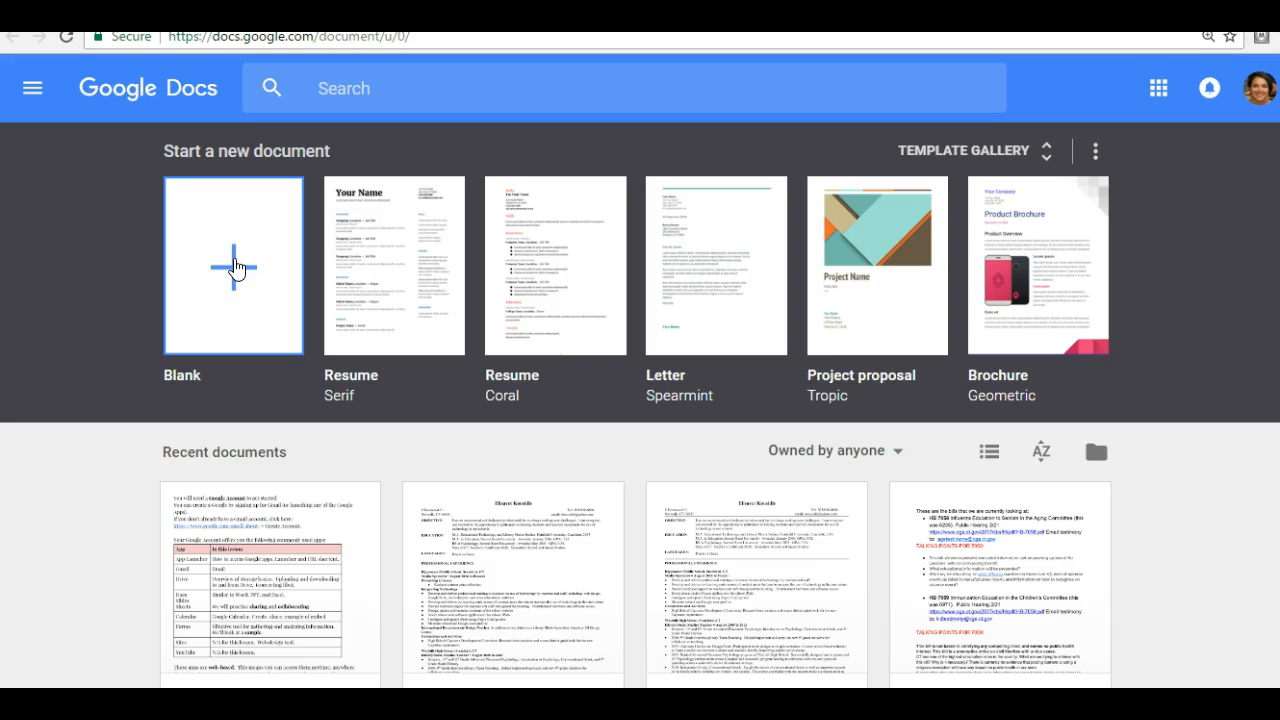
pyautogui.click(235, 267)
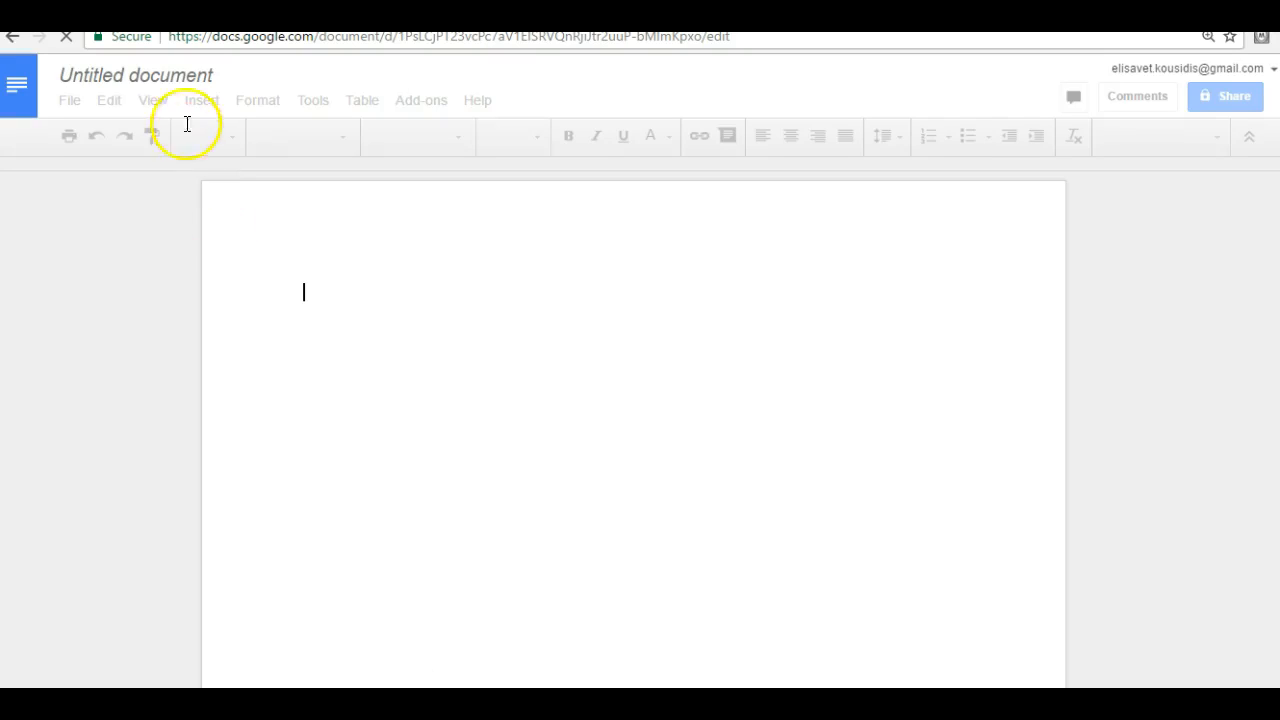
# - Rename the untitled document as Practice
pyautogui.click(190, 82)
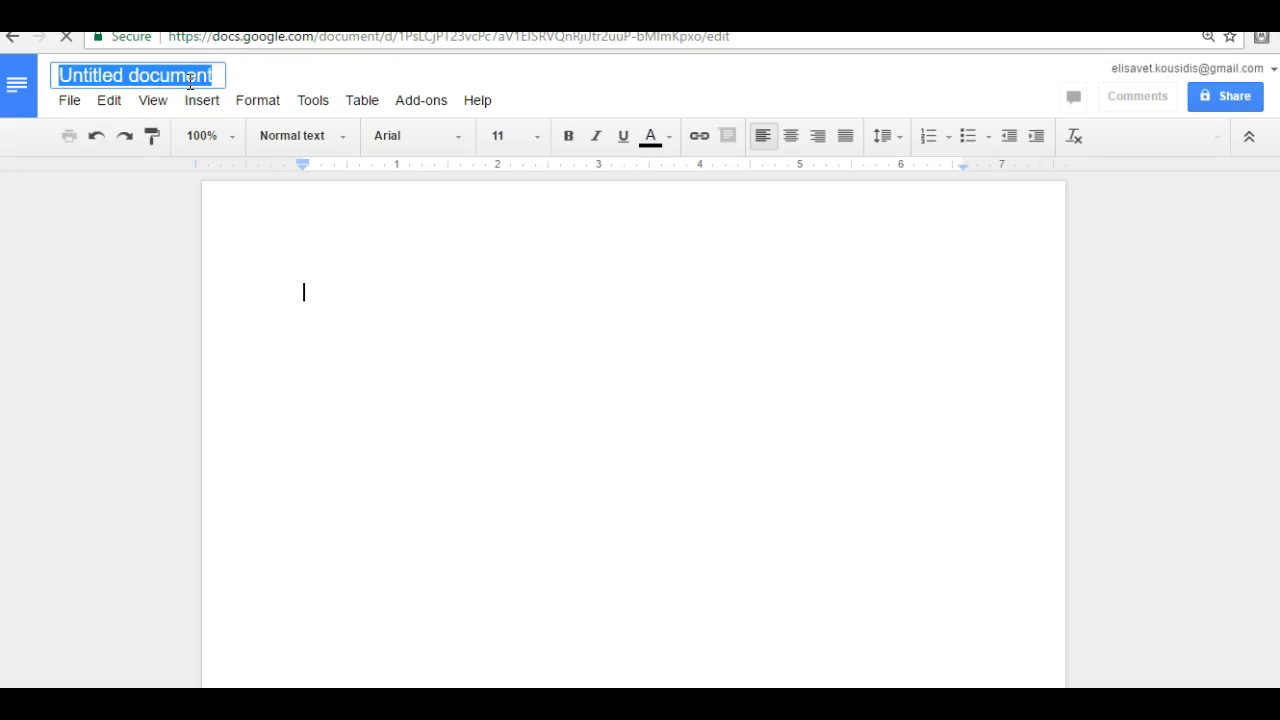
pyautogui.write('P')
pyautogui.press('Return')
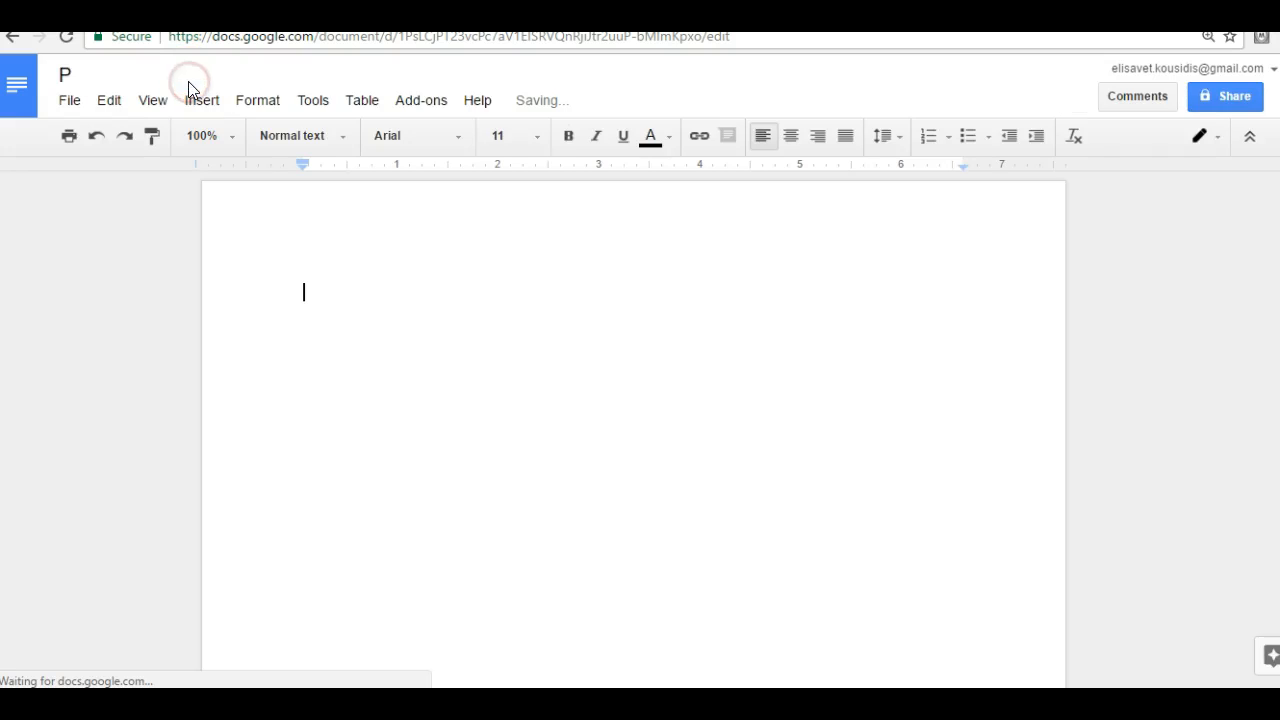
pyautogui.click(66, 75)
pyautogui.write('Fract')
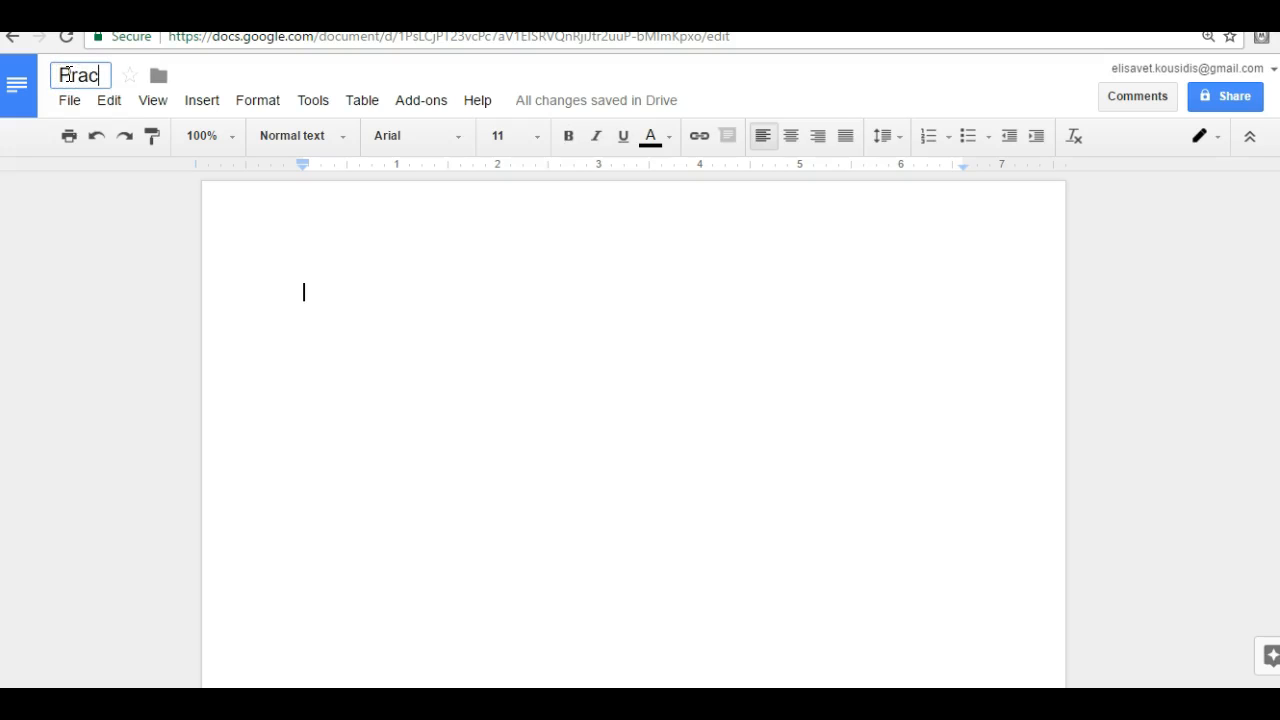
pyautogui.write('ice')
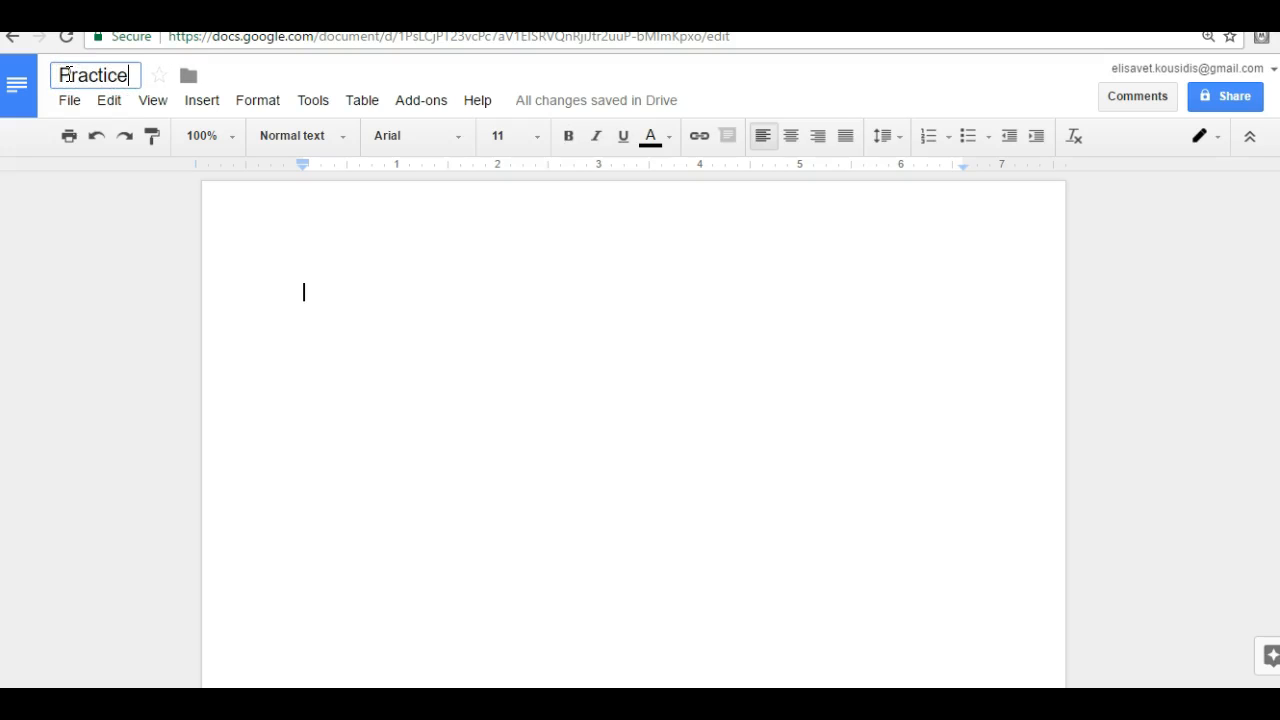
pyautogui.press('Return')
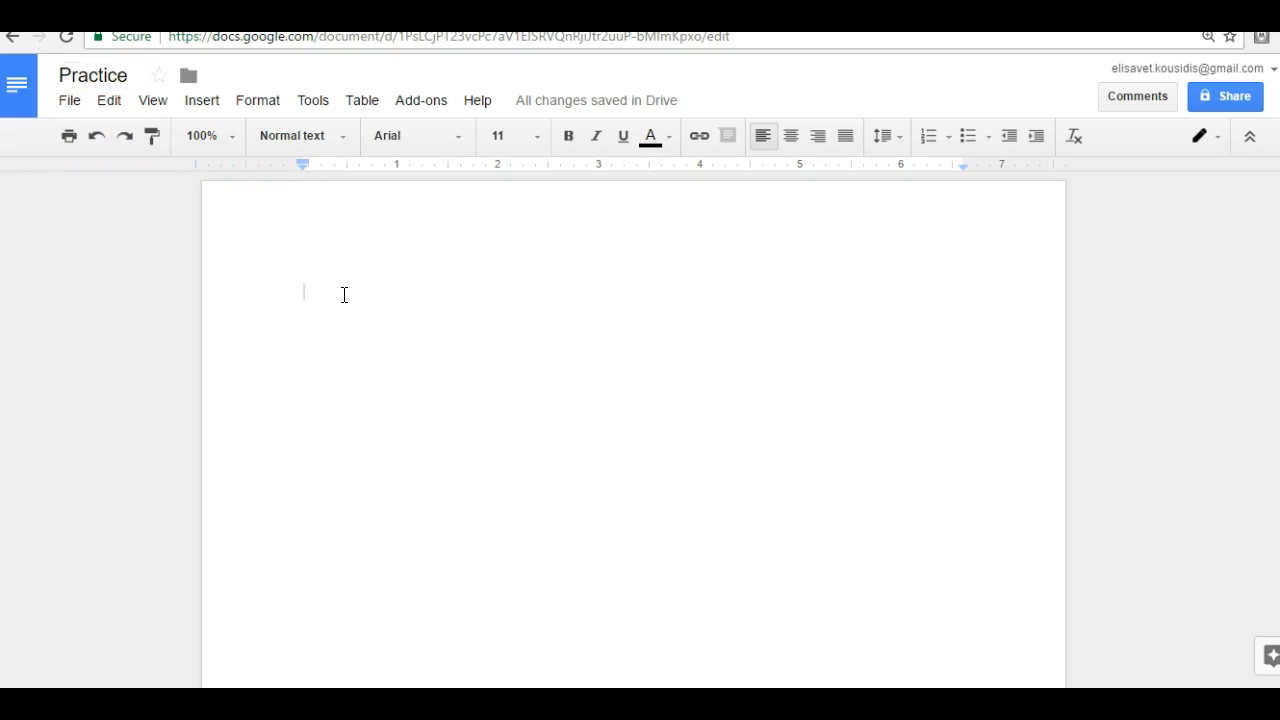
# - Write "I've created a Google Doc. Now I want to share it." in the Practice document
pyautogui.write("I've created ")
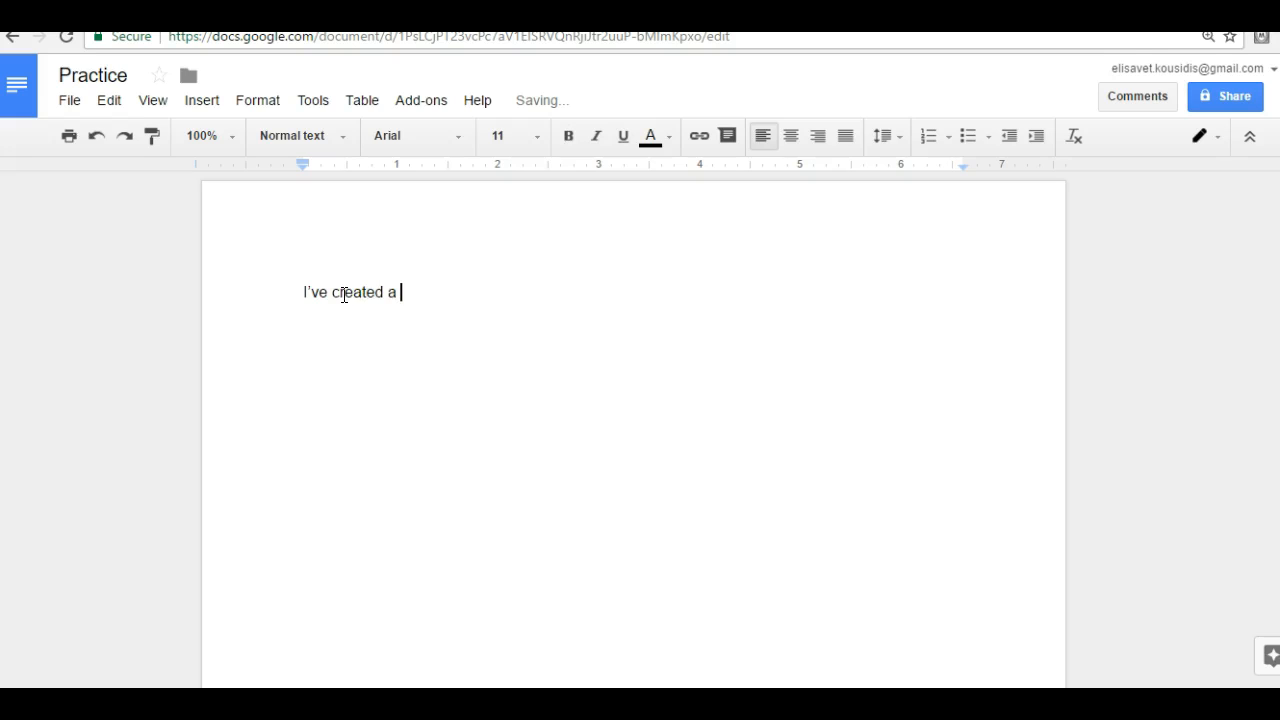
pyautogui.write('a Google Doc. Now I w ant to share it.')
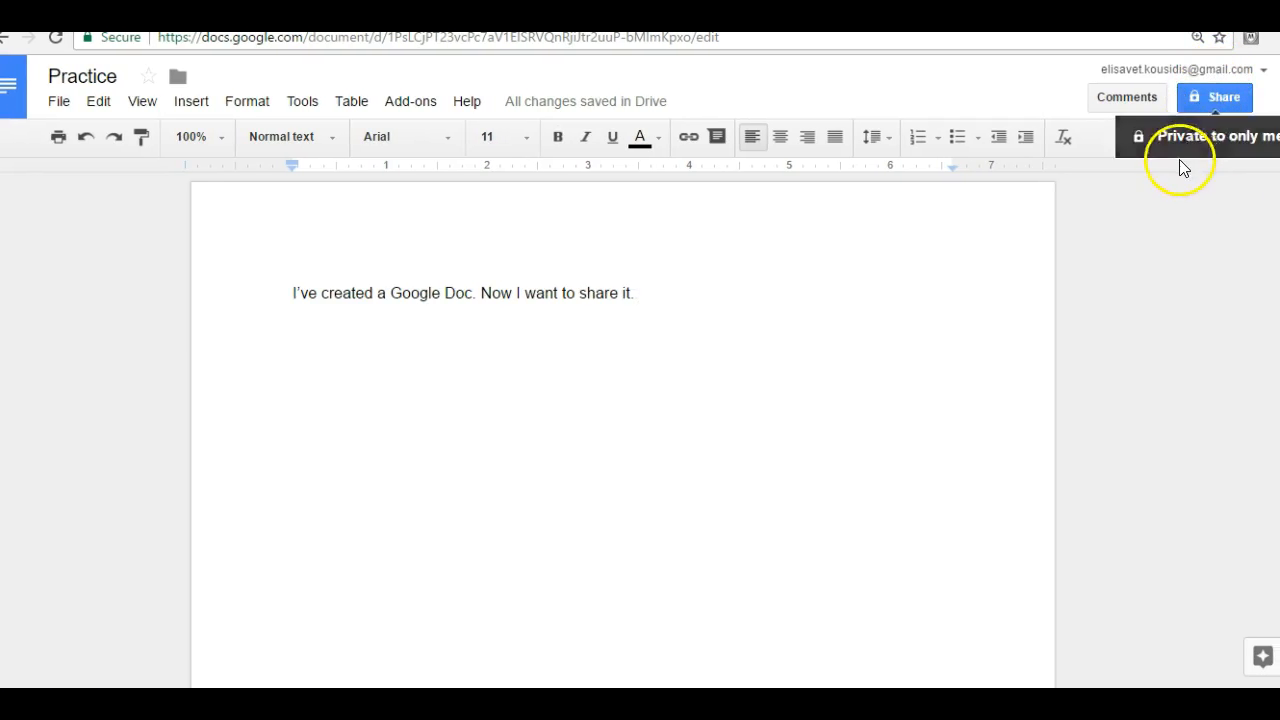
# - Start sharing the document, check the access levels available for invited people, and go to the advanced sharing settings
pyautogui.click(1213, 99)
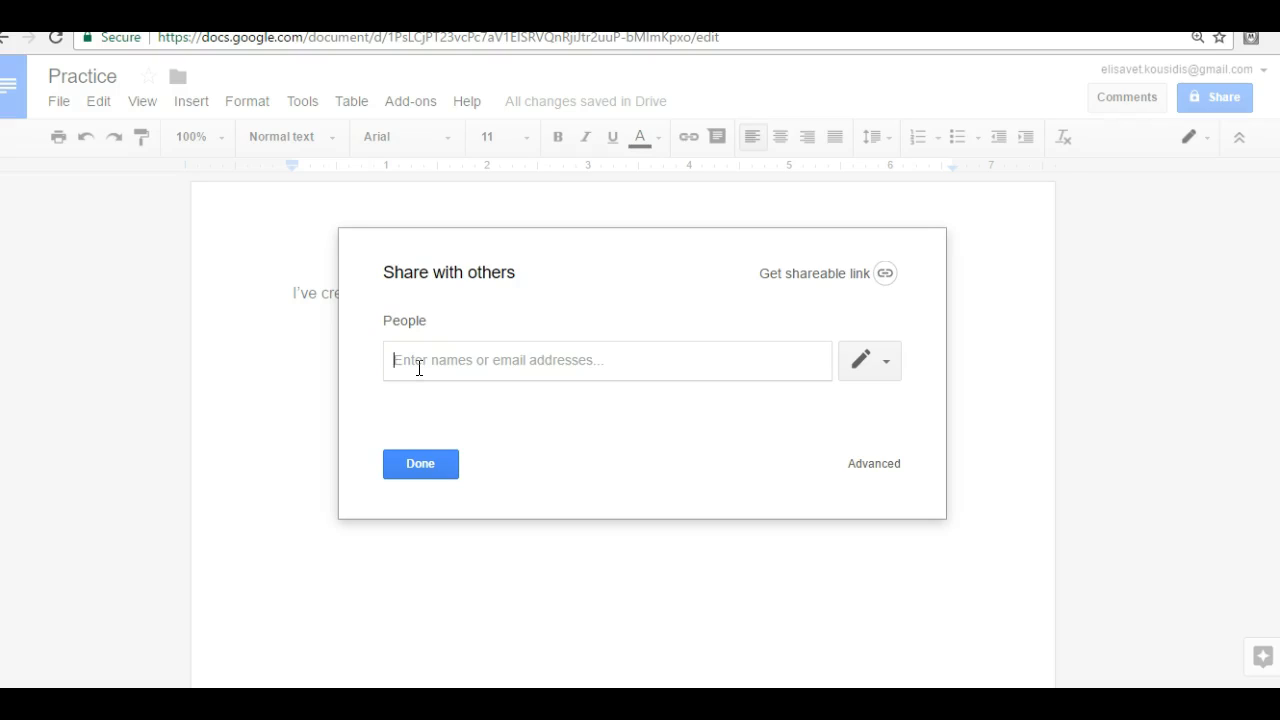
pyautogui.click(540, 354)
pyautogui.click(889, 370)
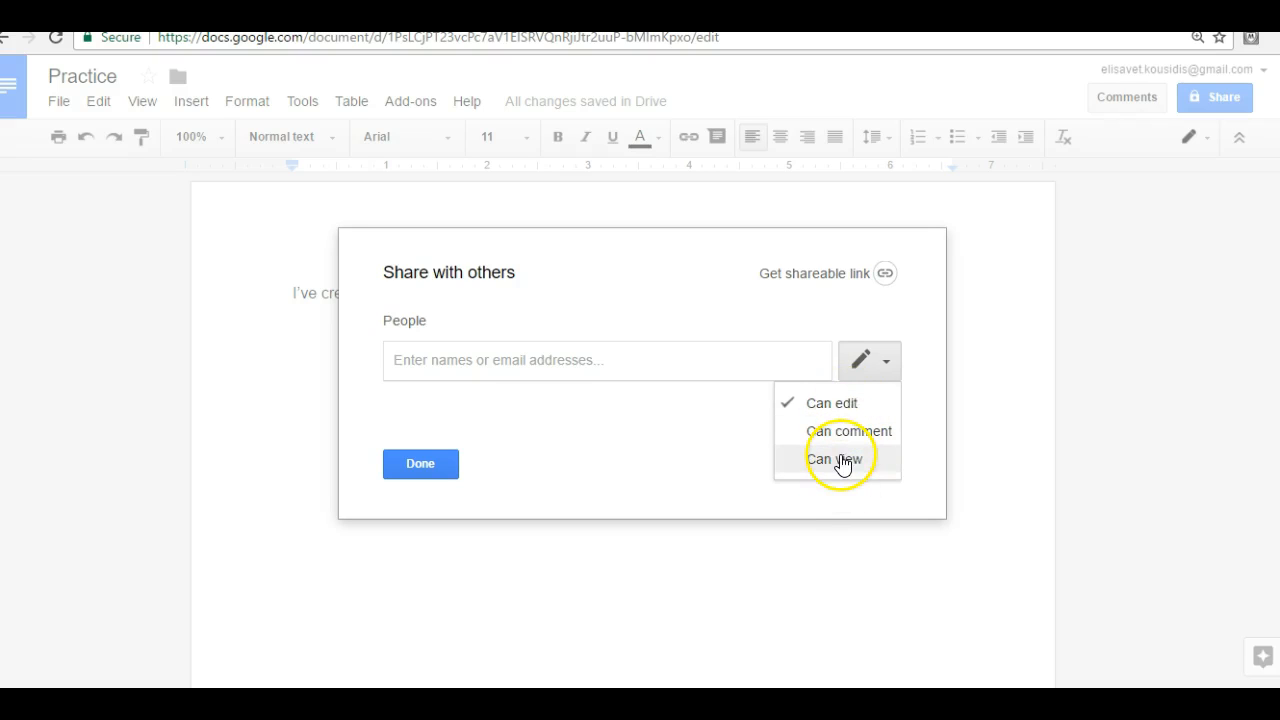
pyautogui.click(727, 354)
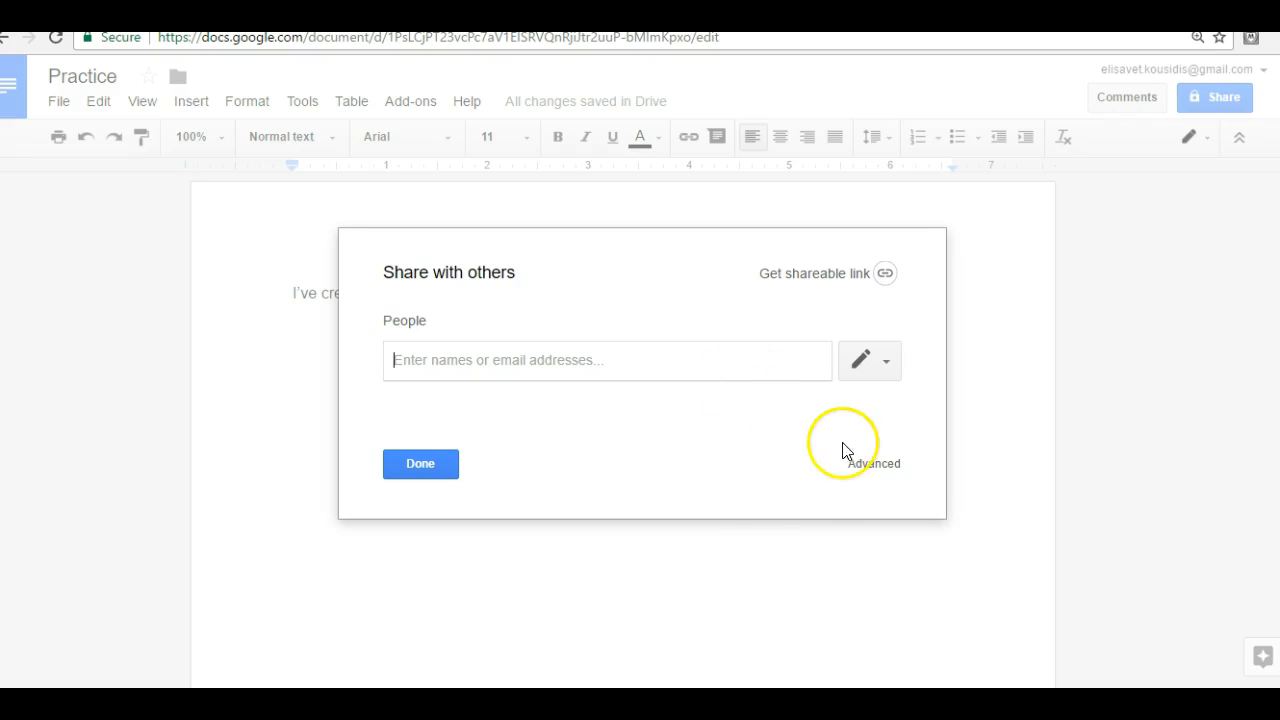
pyautogui.click(870, 464)
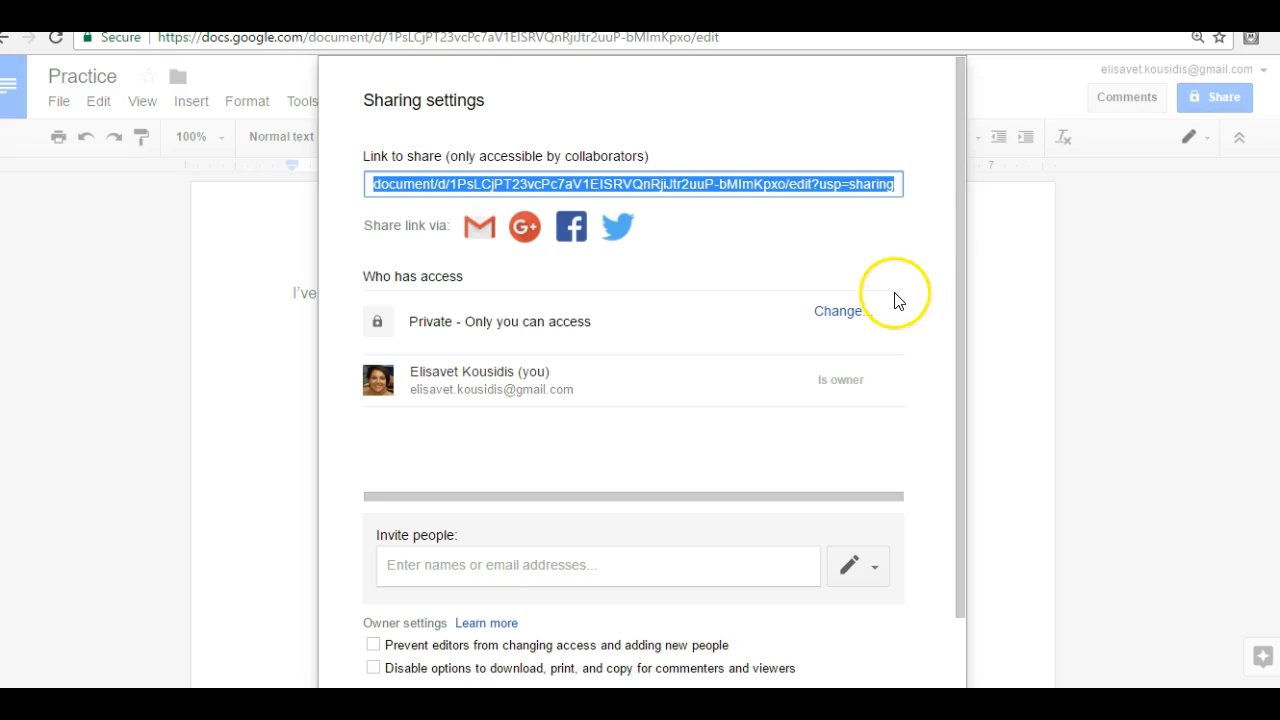
# - Review the link sharing options without changing them, and check the access levels for inviting people in the sharing settings
pyautogui.click(846, 312)
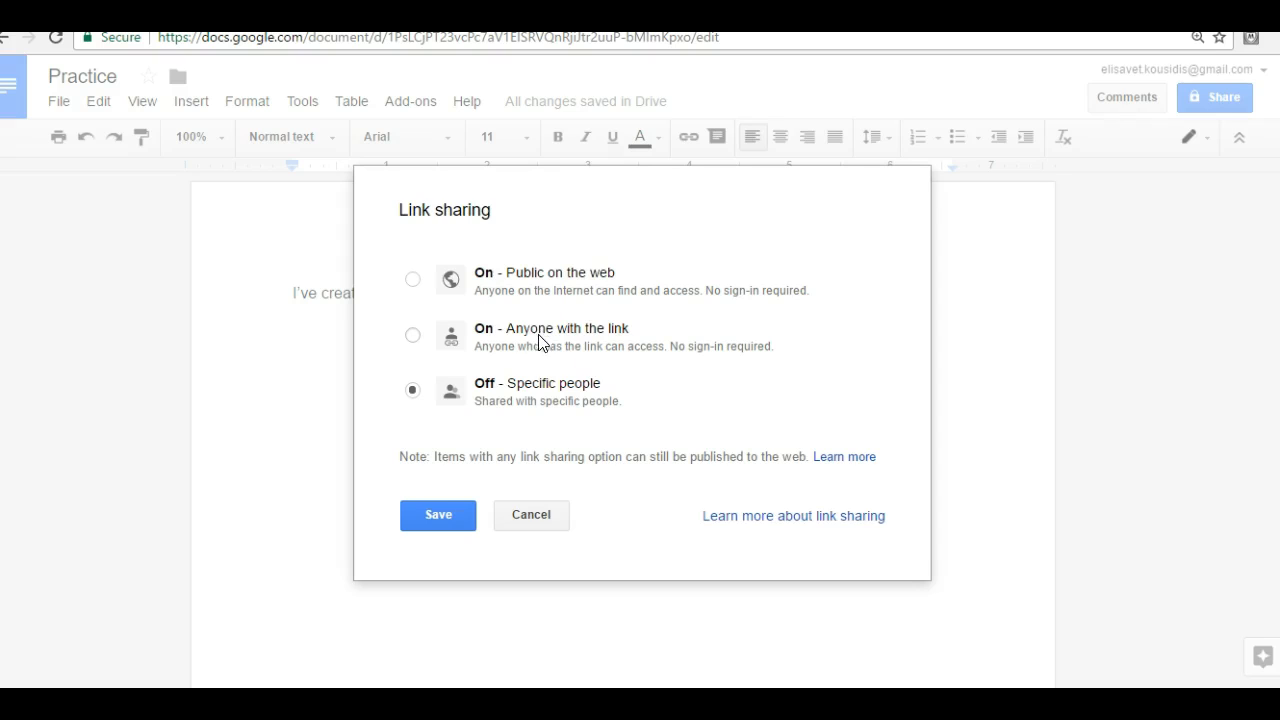
pyautogui.click(520, 503)
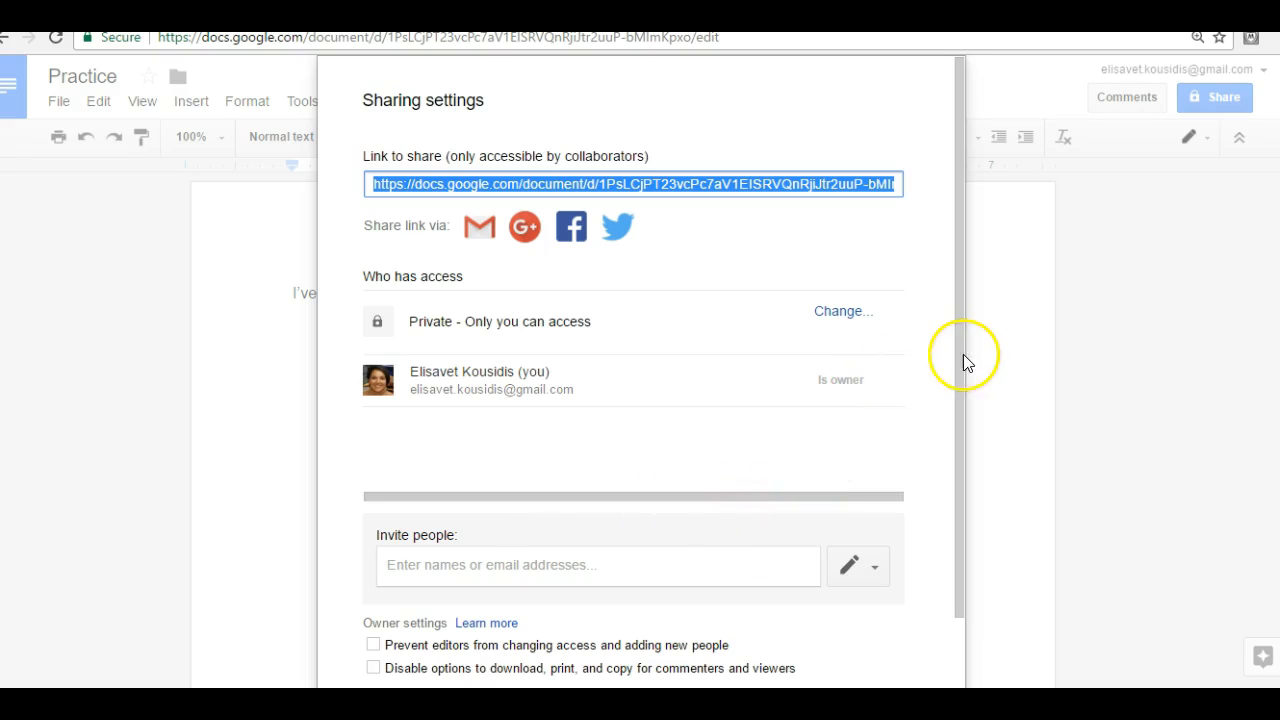
pyautogui.moveTo(960, 354); pyautogui.dragTo(958, 452)
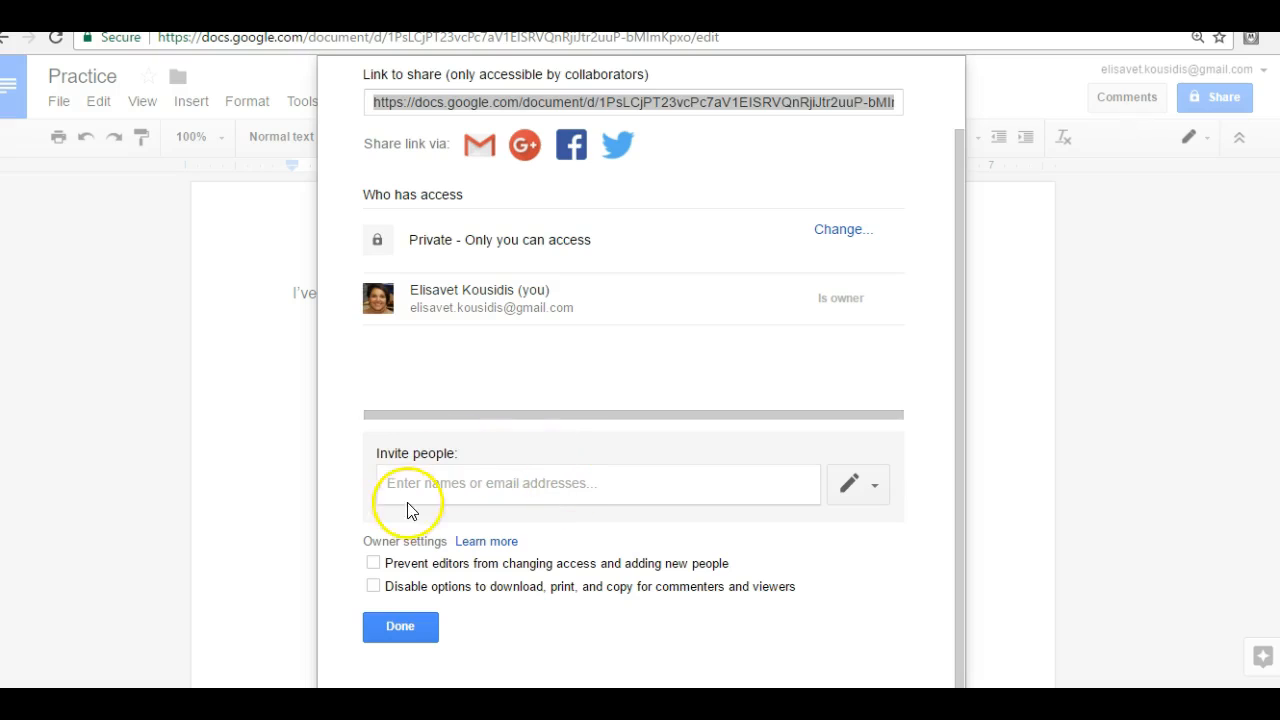
pyautogui.click(874, 489)
pyautogui.click(874, 491)
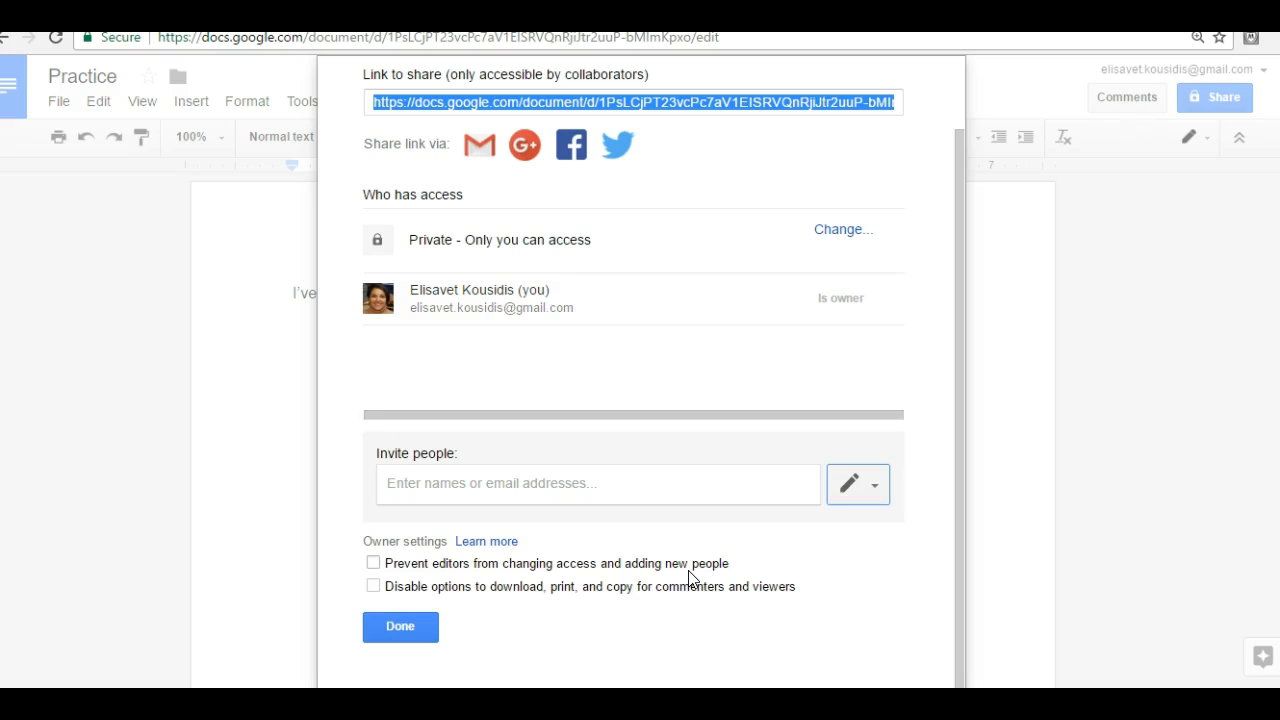
# - Prevent editors from changing access and adding new people, and save the changed owner settings
pyautogui.click(377, 564)
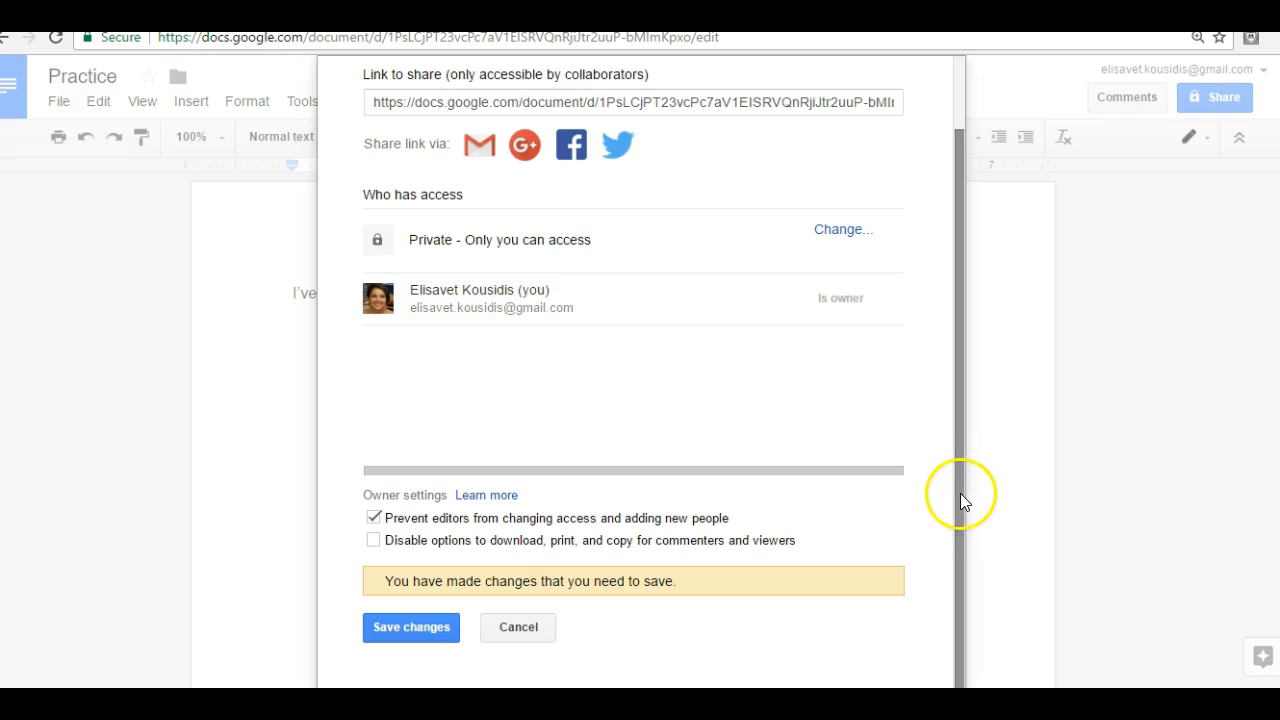
pyautogui.moveTo(958, 507); pyautogui.dragTo(986, 351)
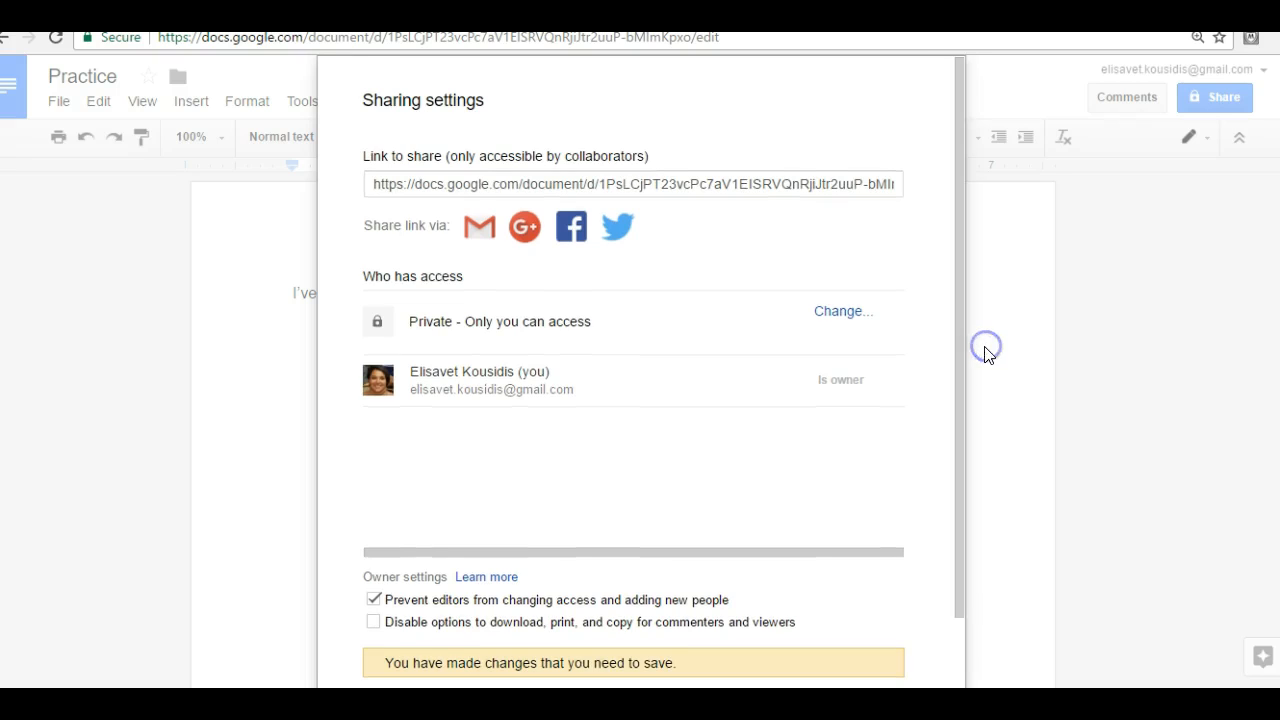
pyautogui.moveTo(958, 317); pyautogui.dragTo(919, 519)
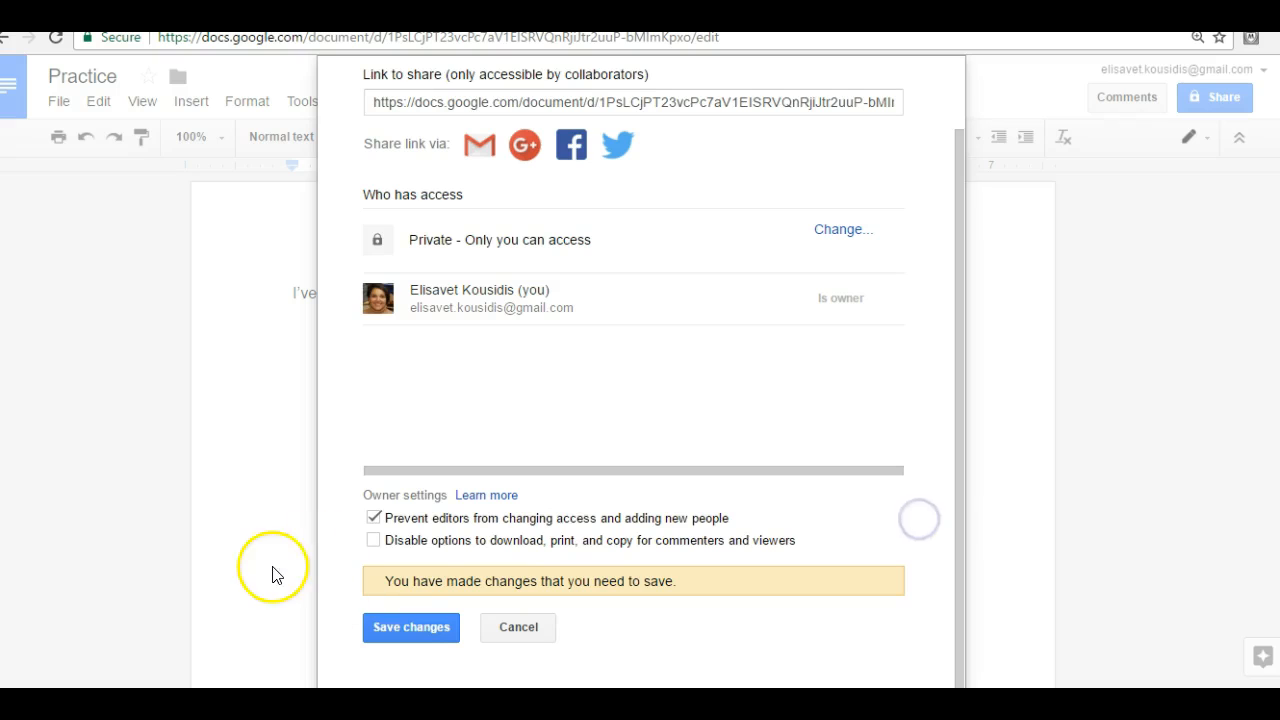
pyautogui.click(406, 630)
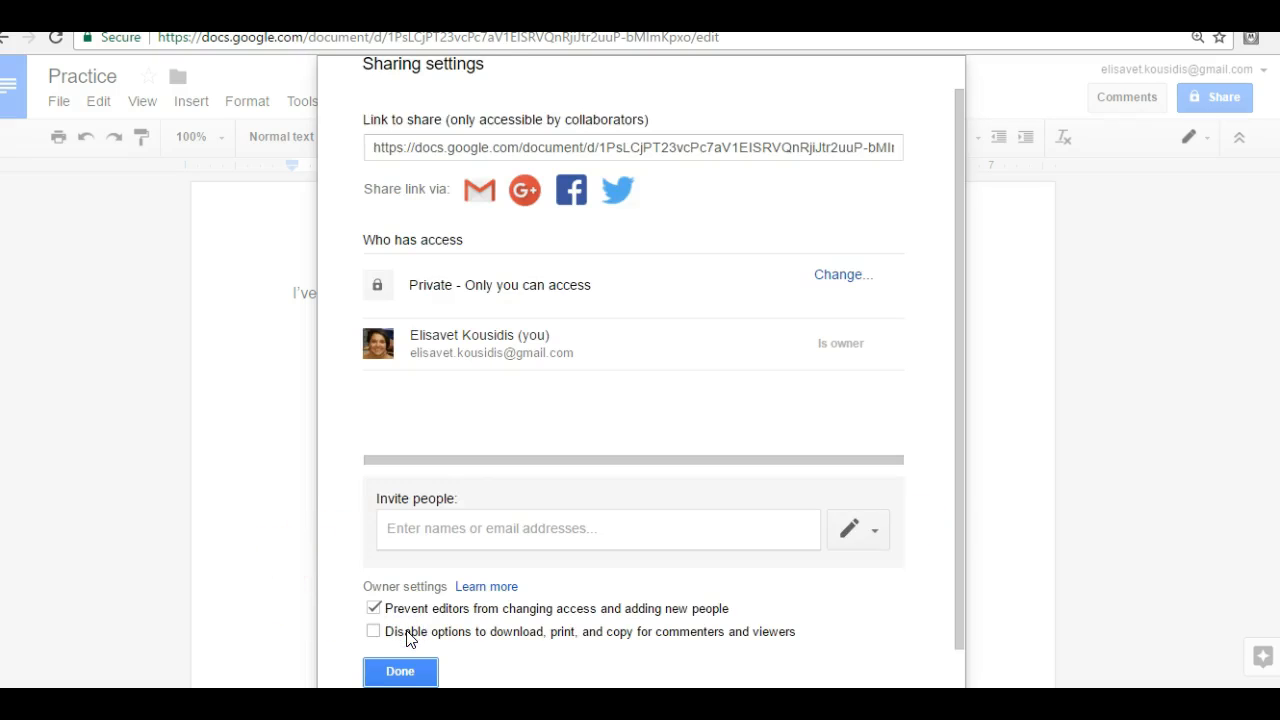
# - Invite a collaborator by e-mail address with Can edit access, send the invitation, and close the sharing settings
pyautogui.click(440, 530)
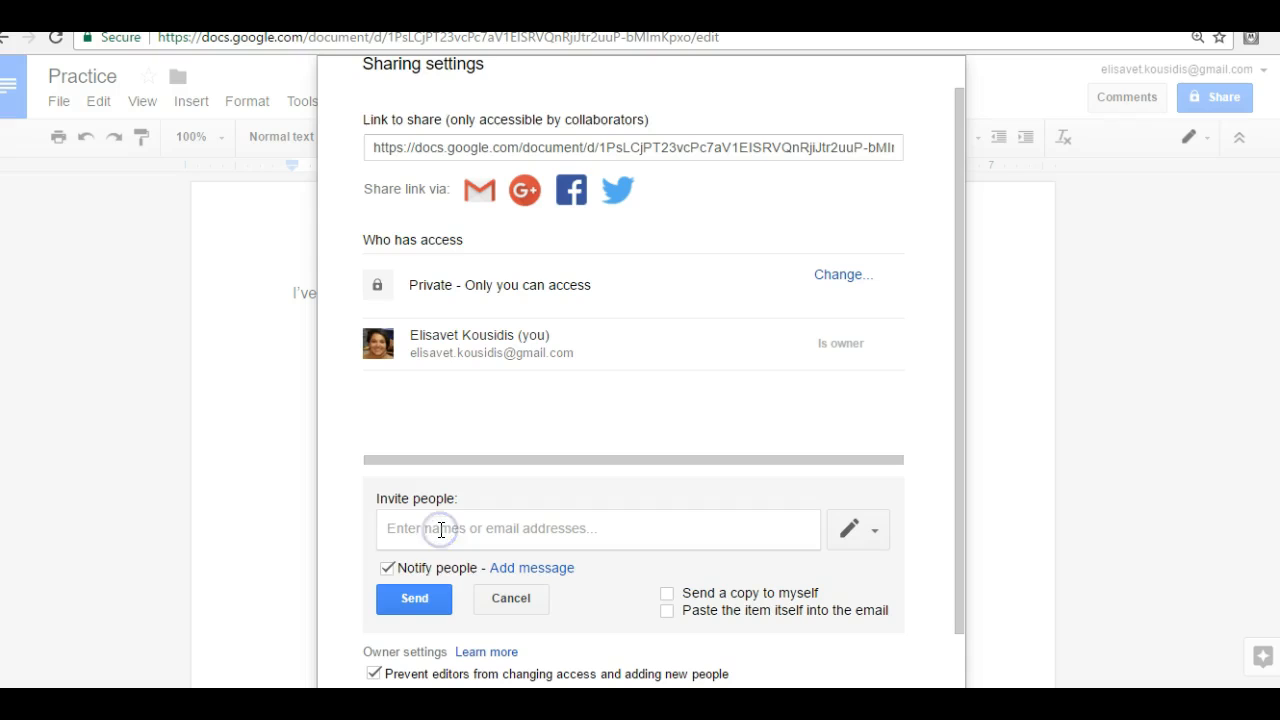
pyautogui.write('ek')
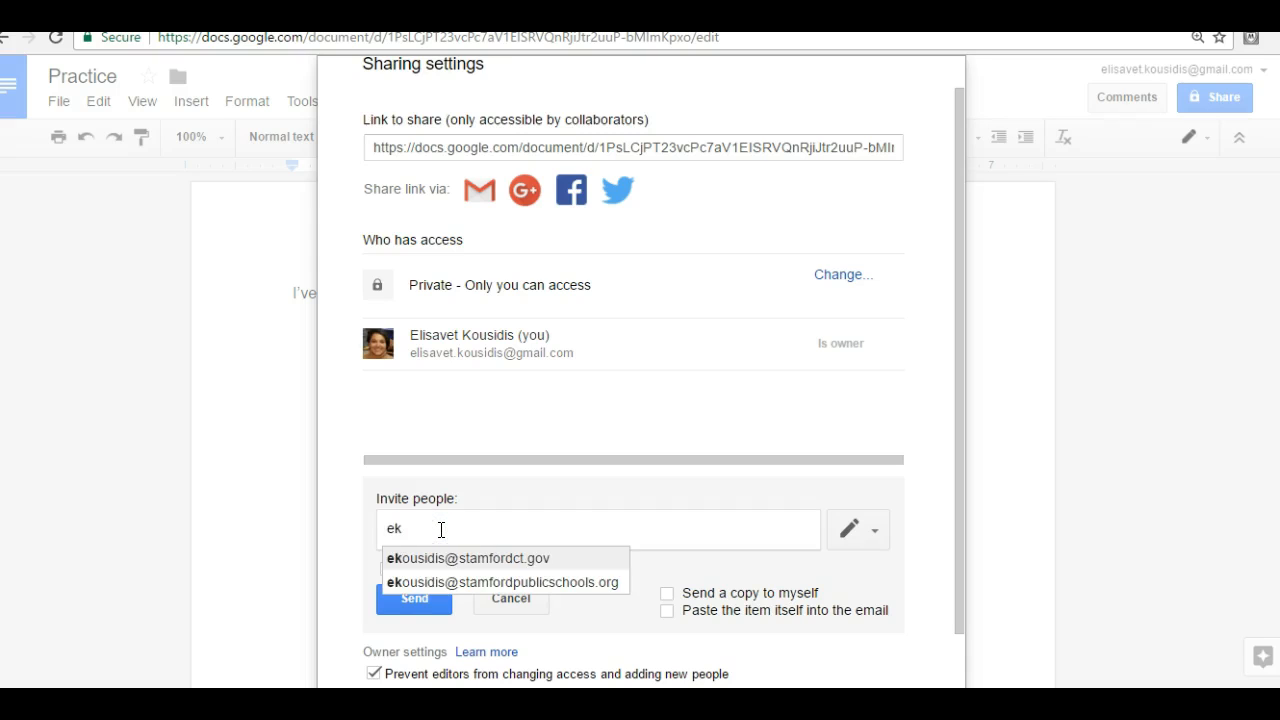
pyautogui.click(446, 581)
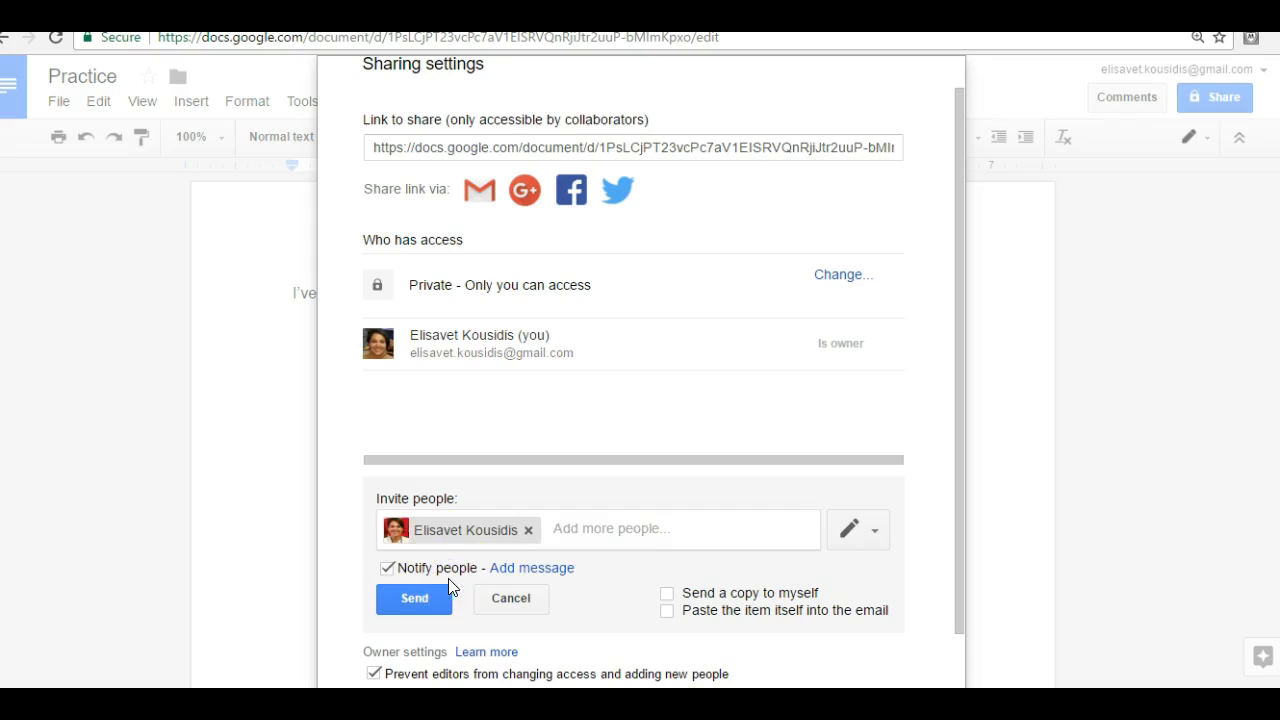
pyautogui.click(874, 534)
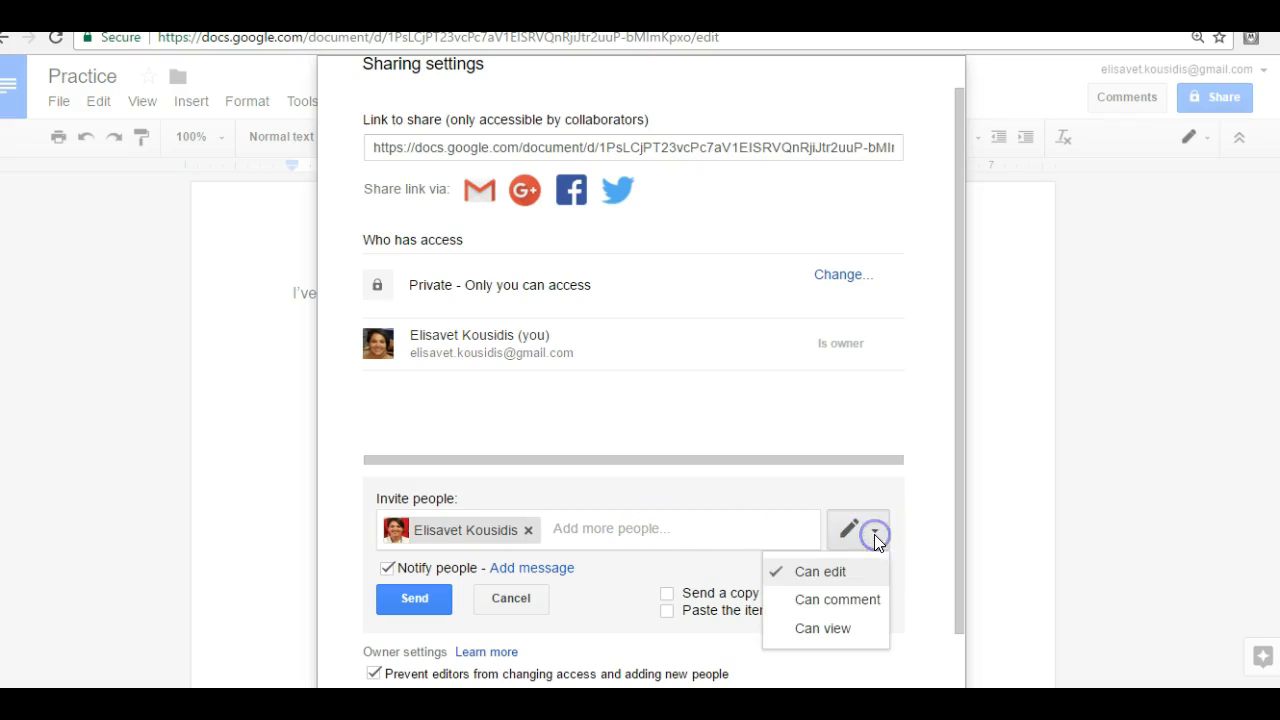
pyautogui.click(874, 534)
pyautogui.moveTo(961, 484); pyautogui.dragTo(946, 591)
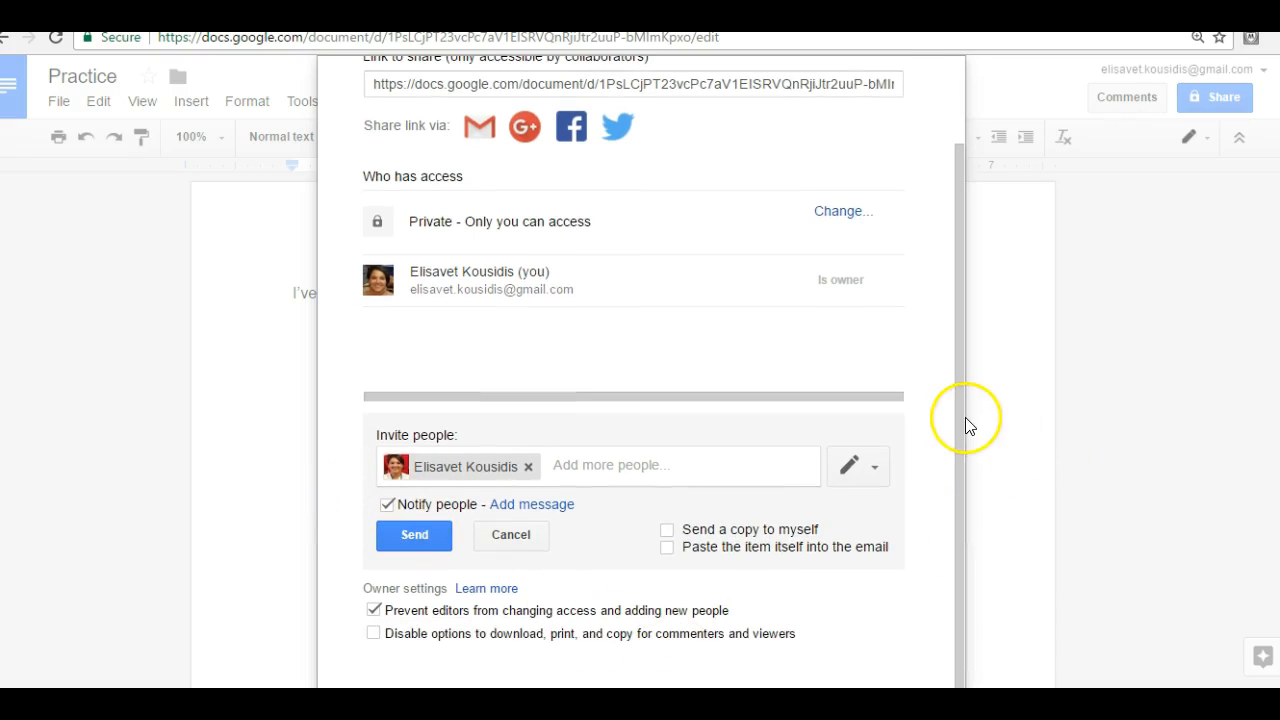
pyautogui.moveTo(964, 480); pyautogui.dragTo(981, 555)
pyautogui.click(443, 537)
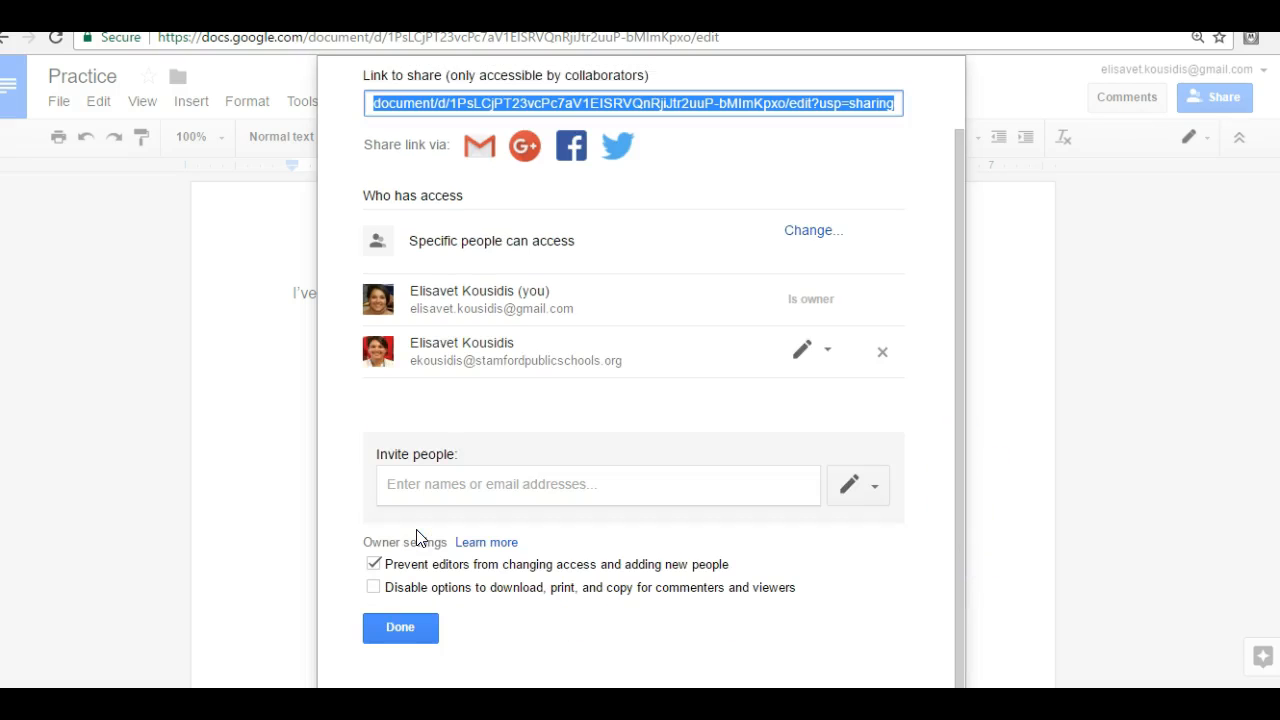
pyautogui.click(401, 630)
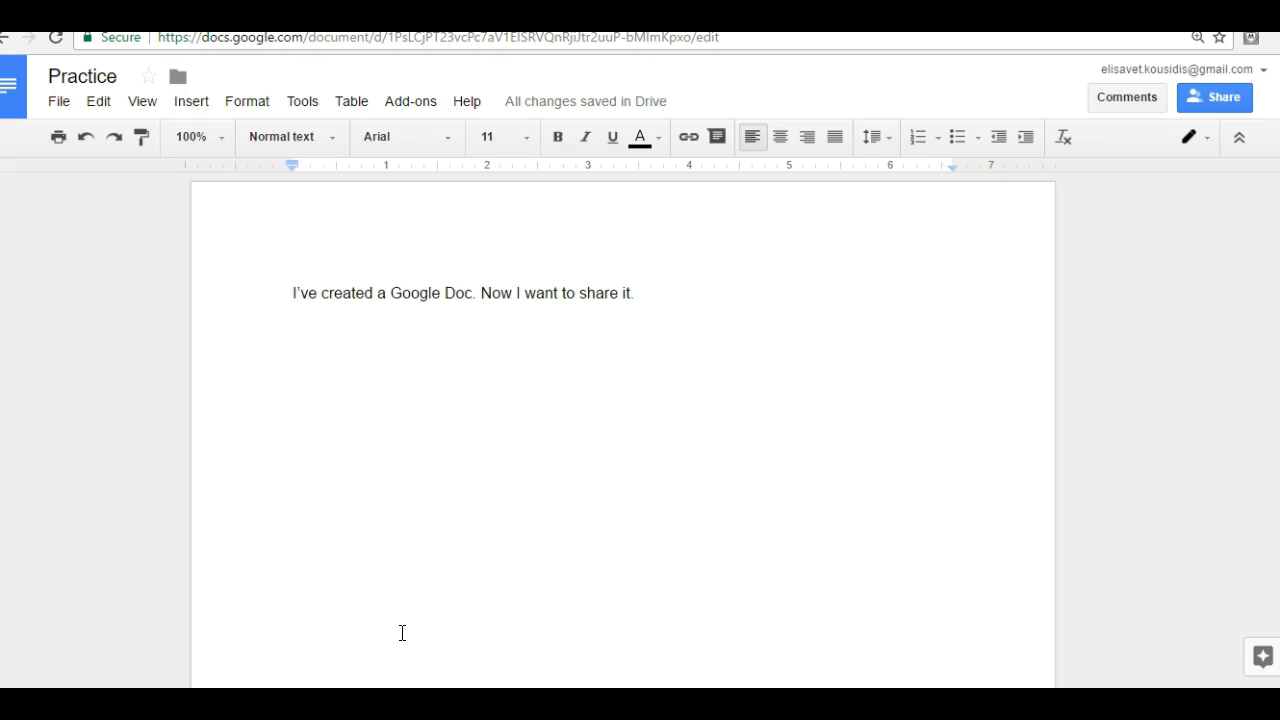
# - In a new browser tab, expand the Google app launcher to show its additional apps
pyautogui.click(237, 669)
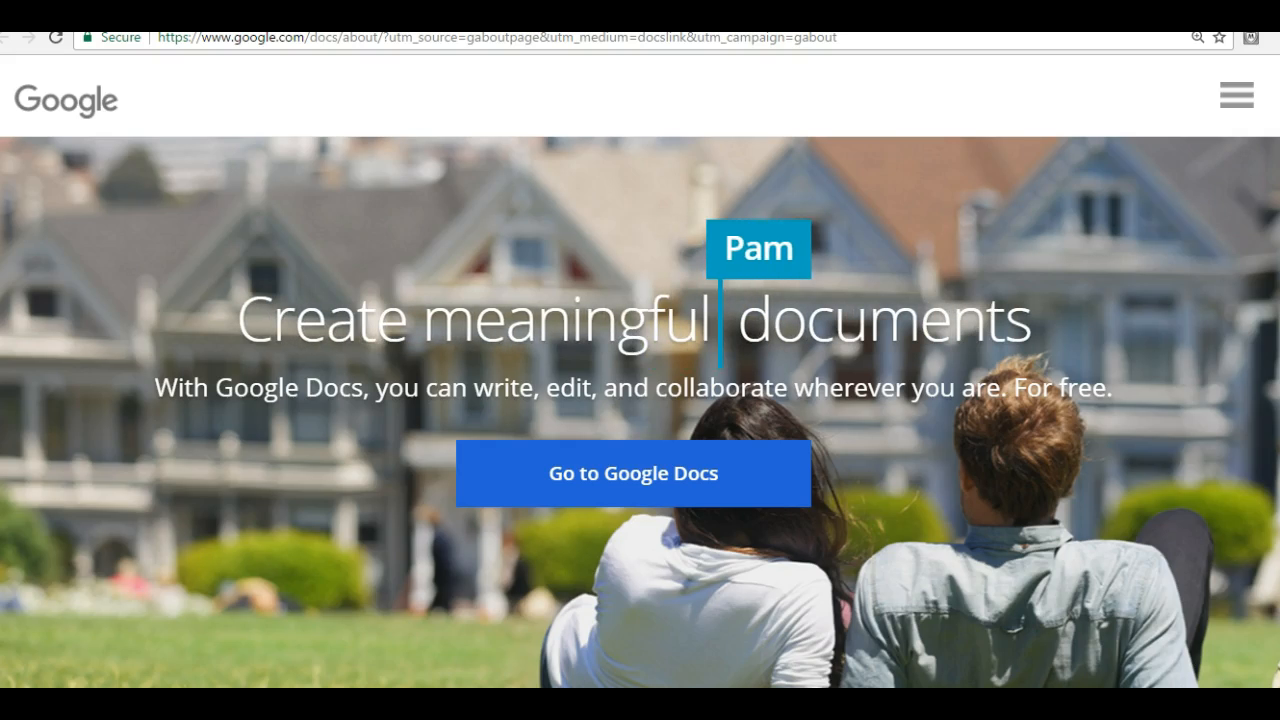
pyautogui.hotkey('ctrl', 't')
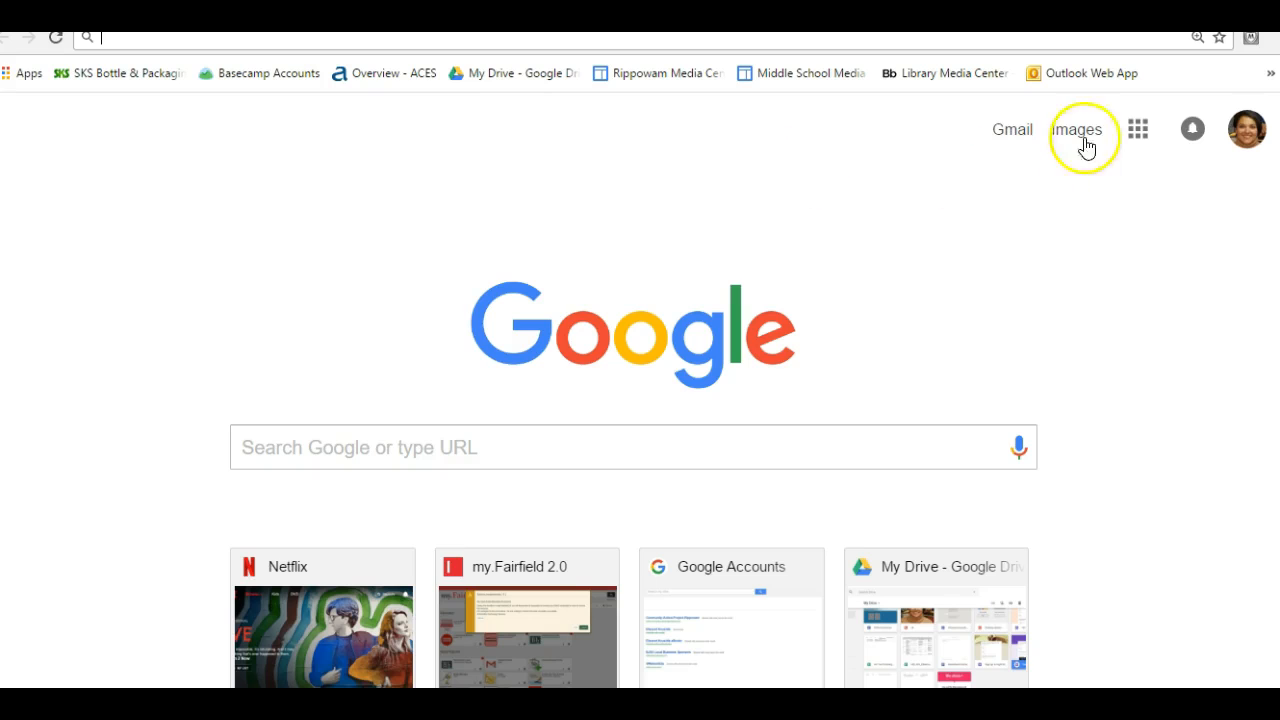
pyautogui.click(1138, 129)
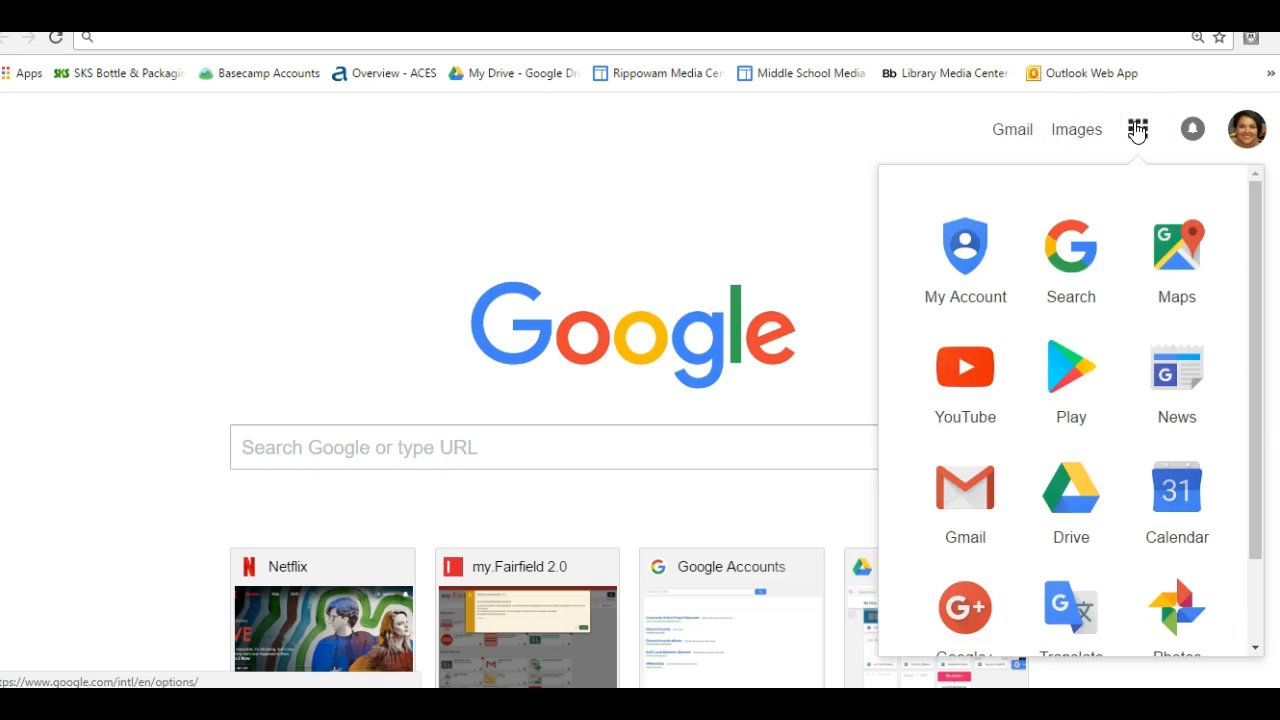
pyautogui.moveTo(1251, 289); pyautogui.dragTo(1240, 449)
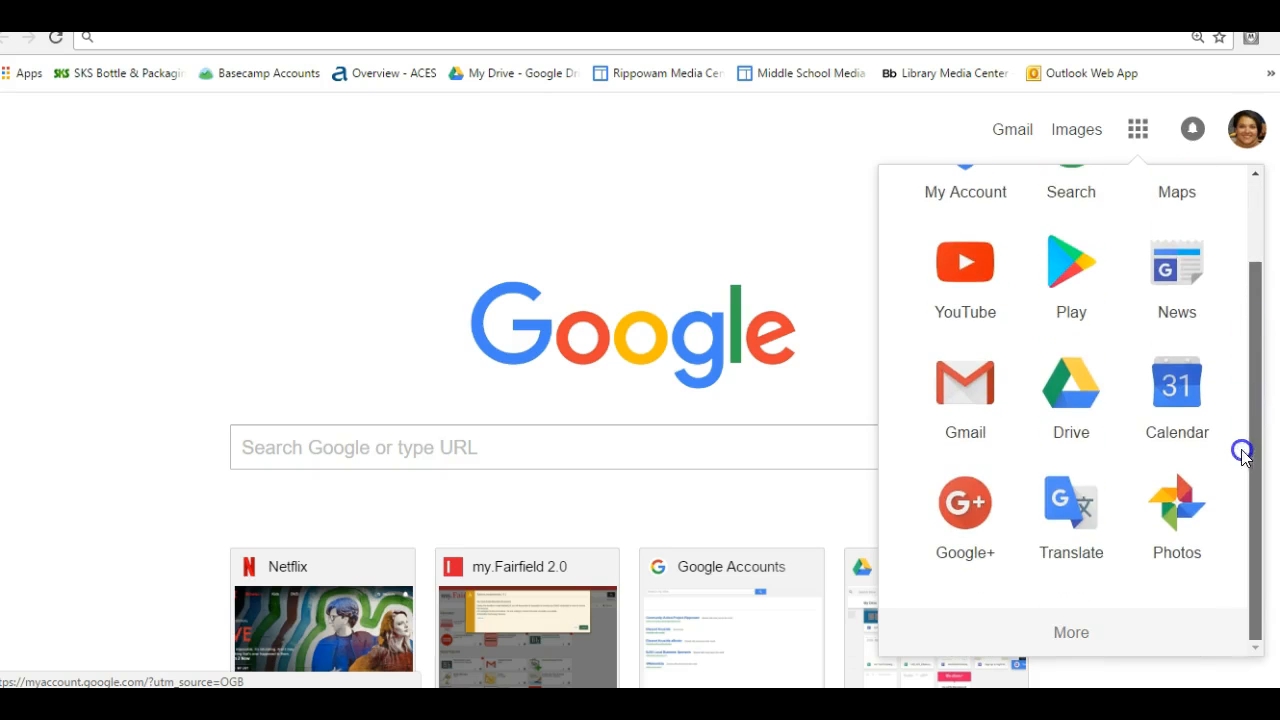
pyautogui.click(1067, 640)
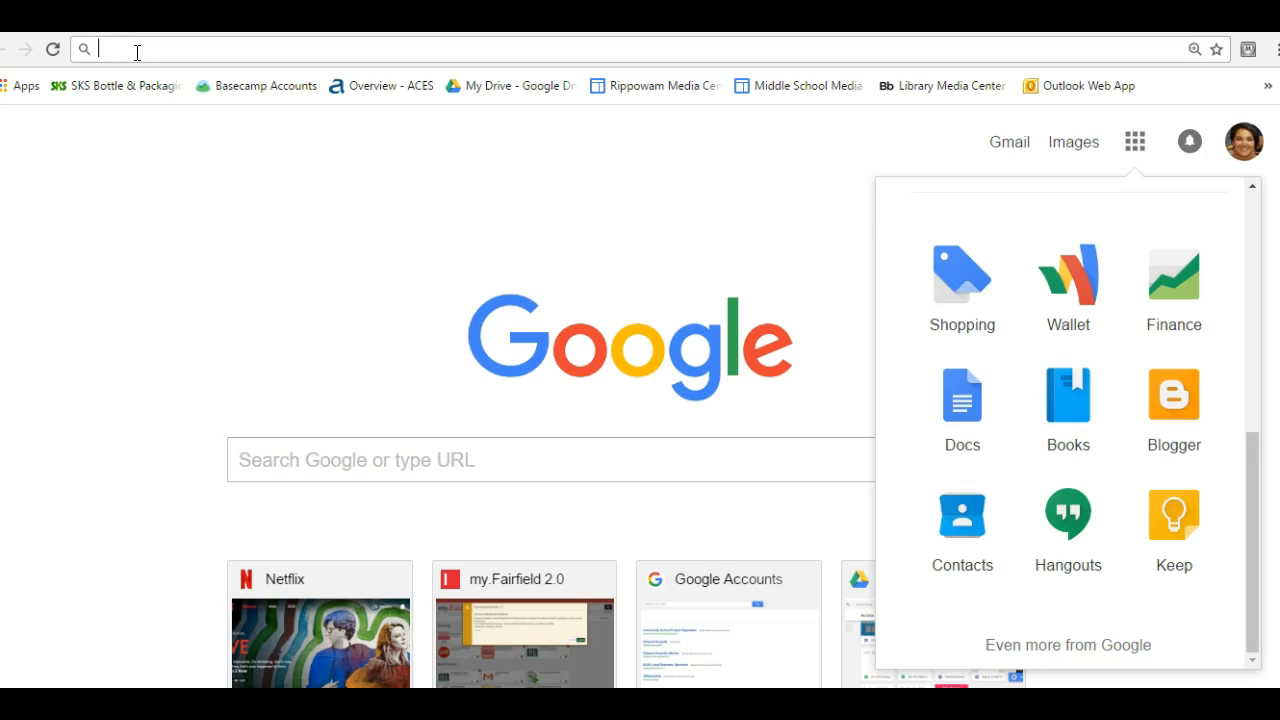
# - Go to slides.google.com and create a blank presentation
pyautogui.write('slides.google.com')
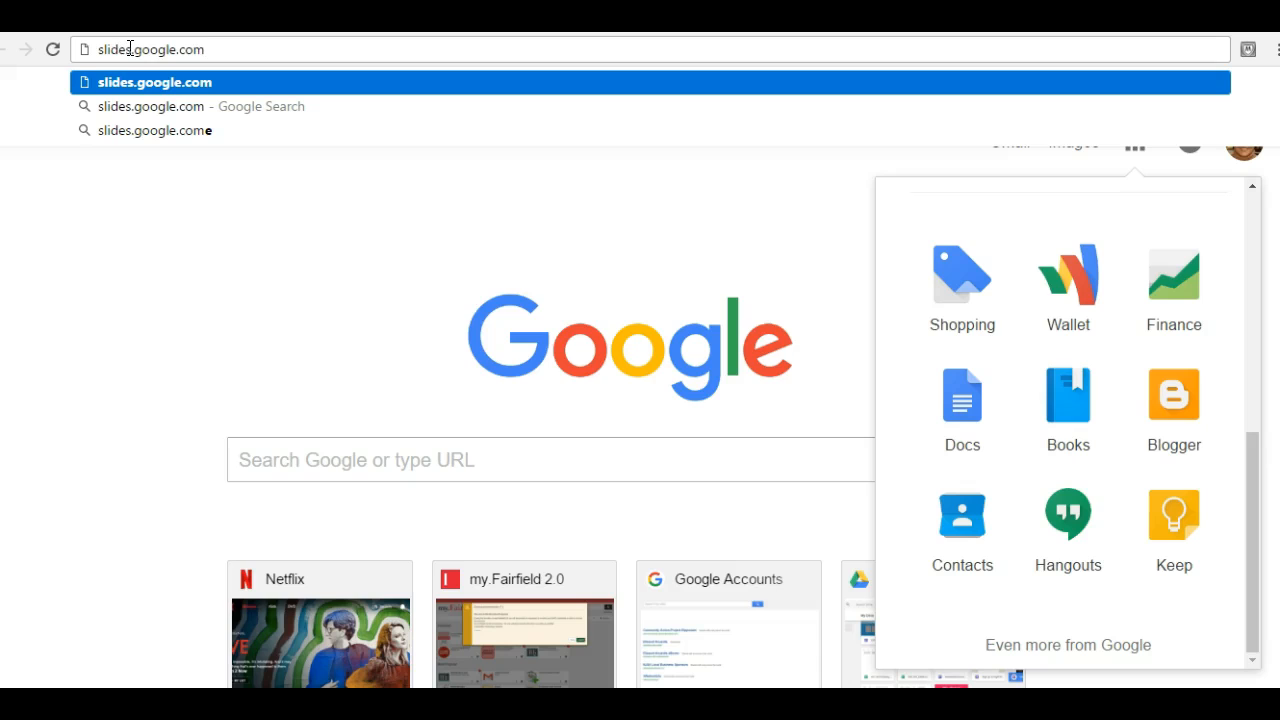
pyautogui.click(210, 50)
pyautogui.press('Return')
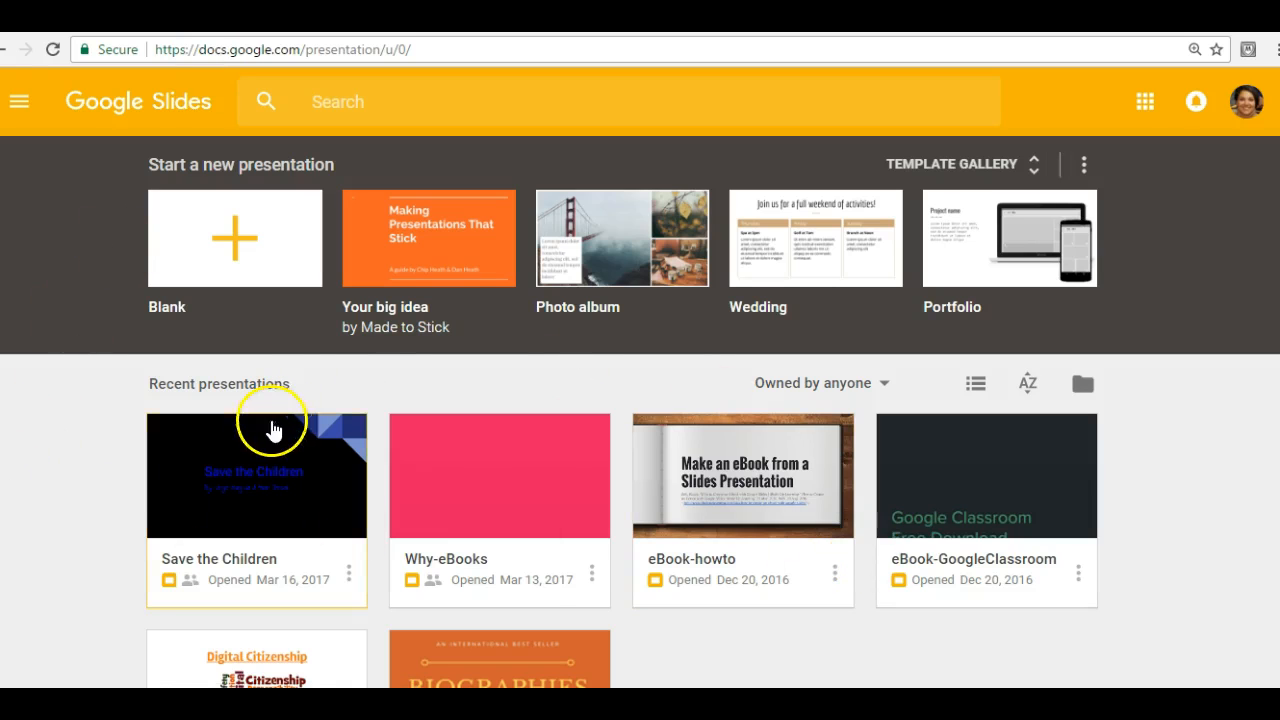
pyautogui.click(180, 486)
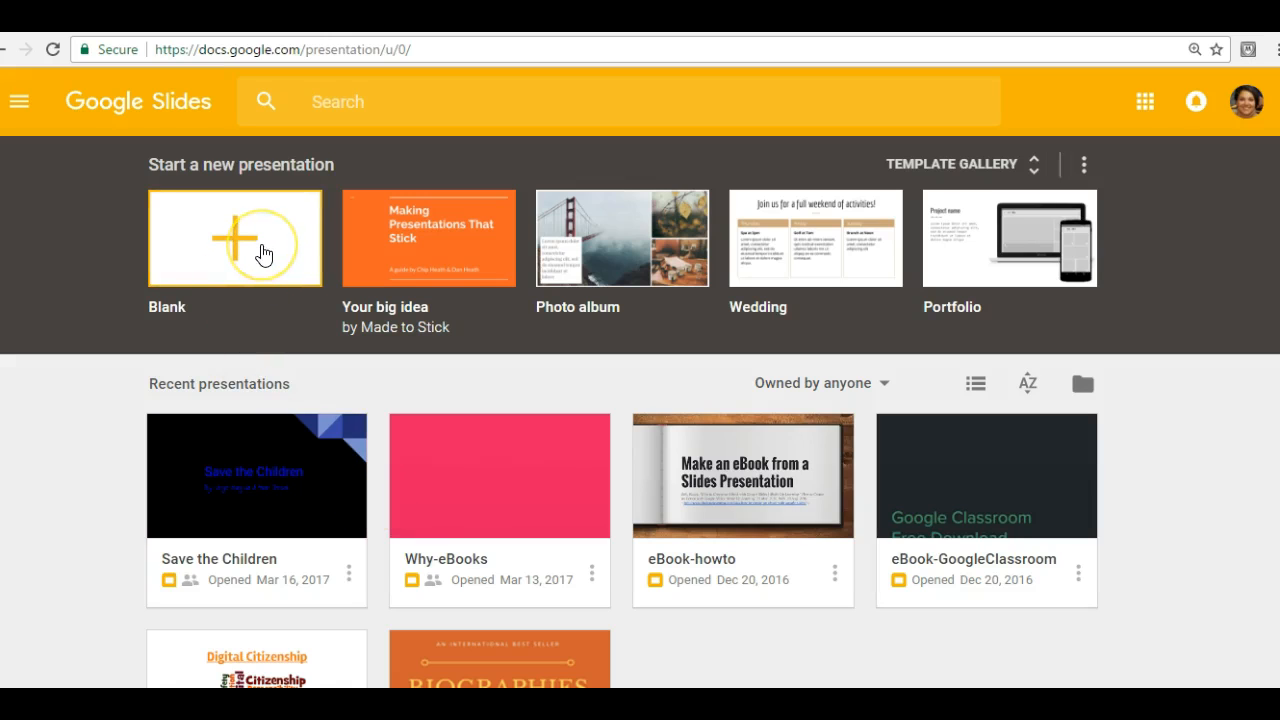
pyautogui.click(263, 255)
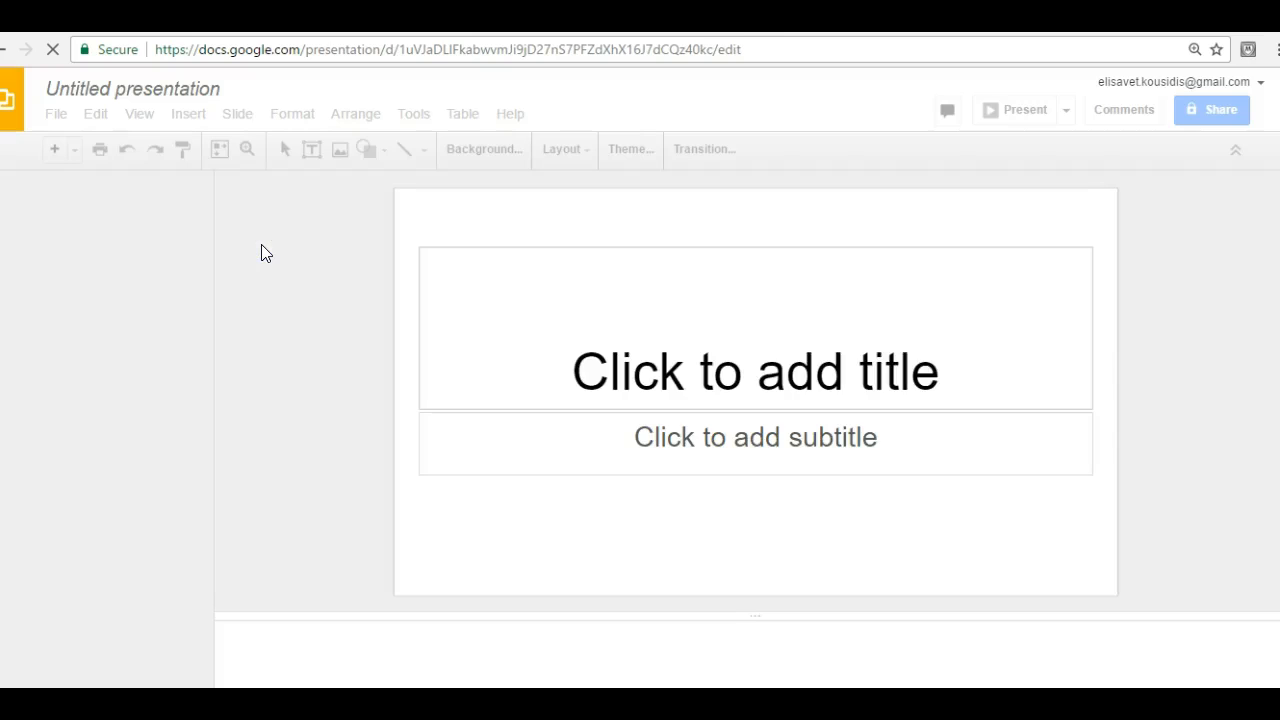
# - Open the untitled presentation's sharing options without naming it, and bring up the link-sharing choices from its advanced sharing settings
pyautogui.click(1222, 110)
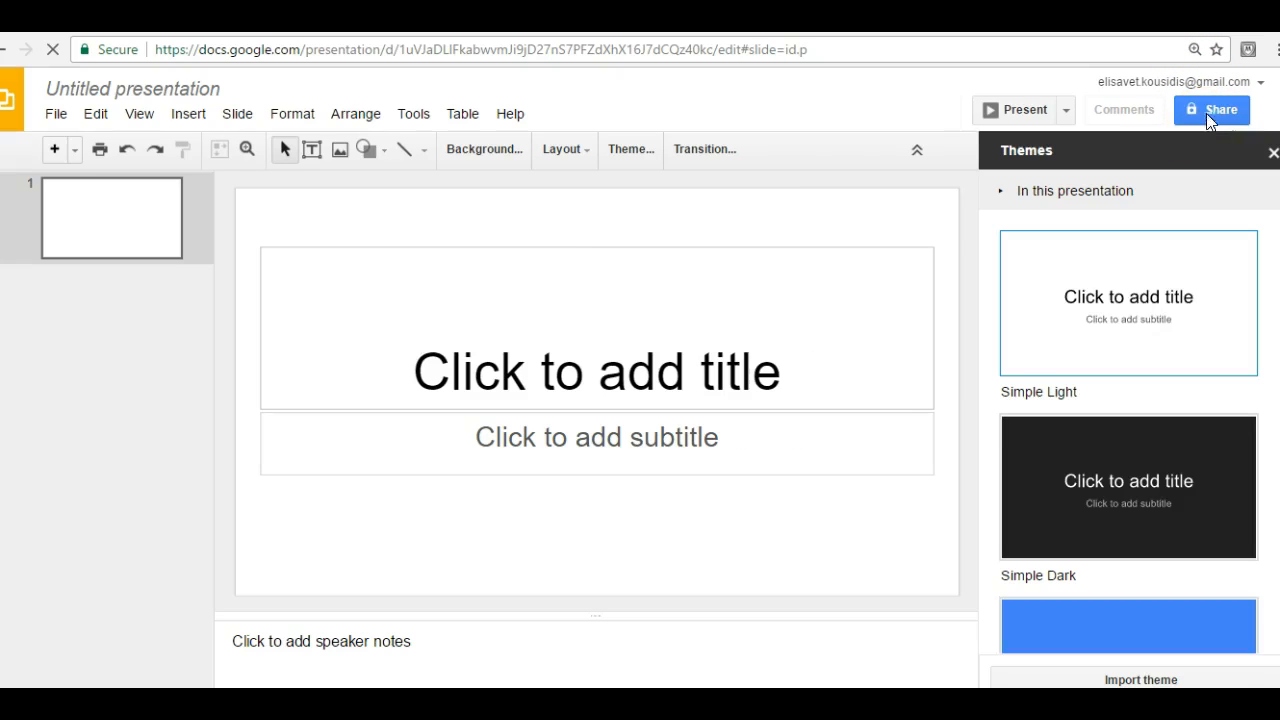
pyautogui.click(1210, 107)
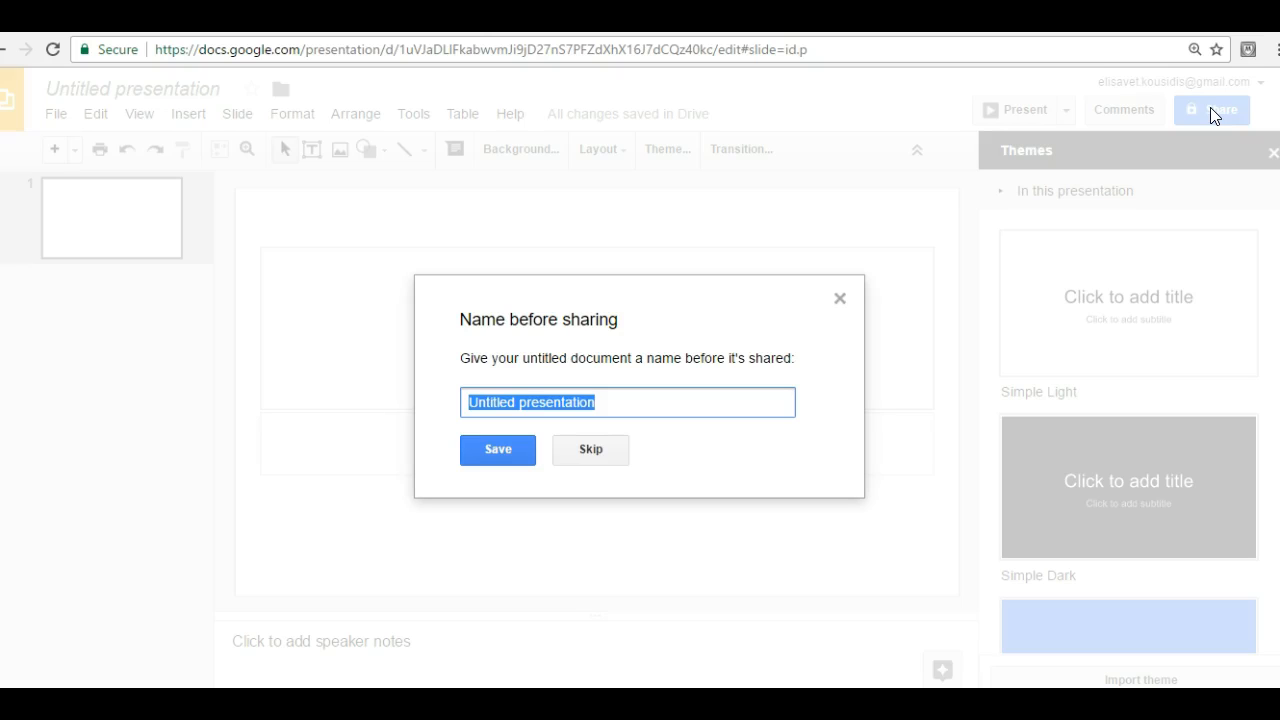
pyautogui.click(840, 299)
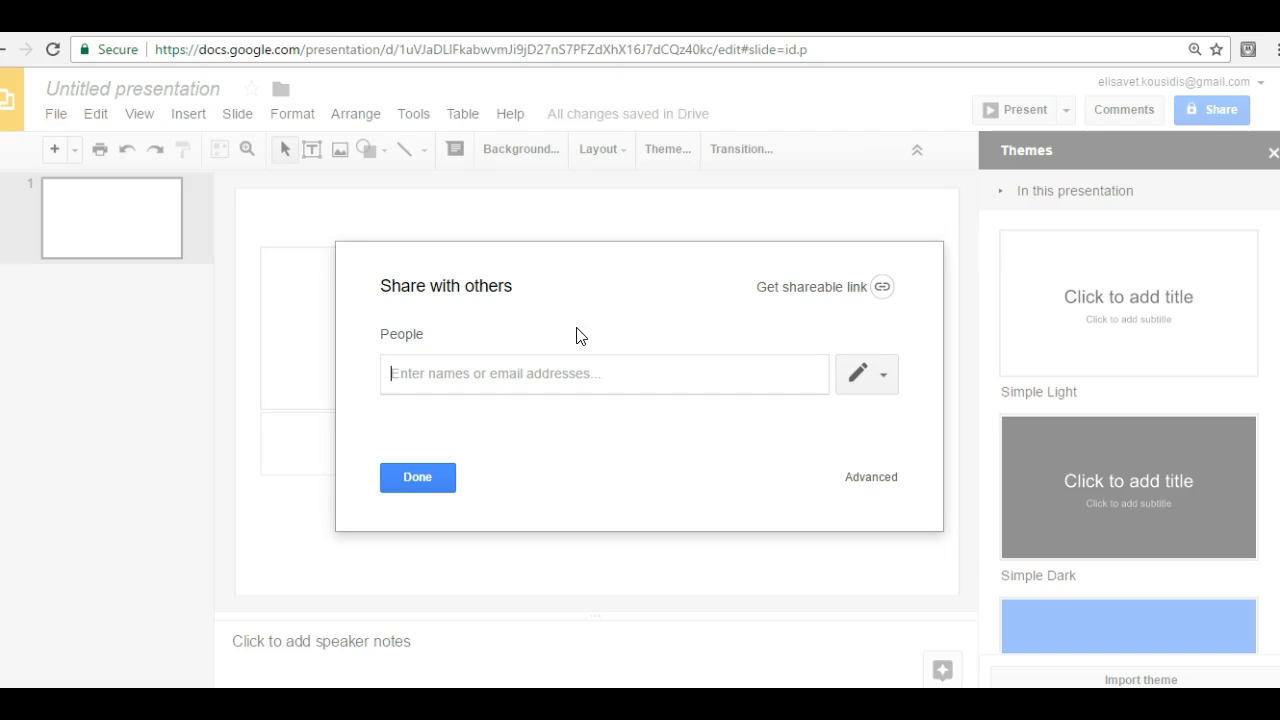
pyautogui.click(873, 479)
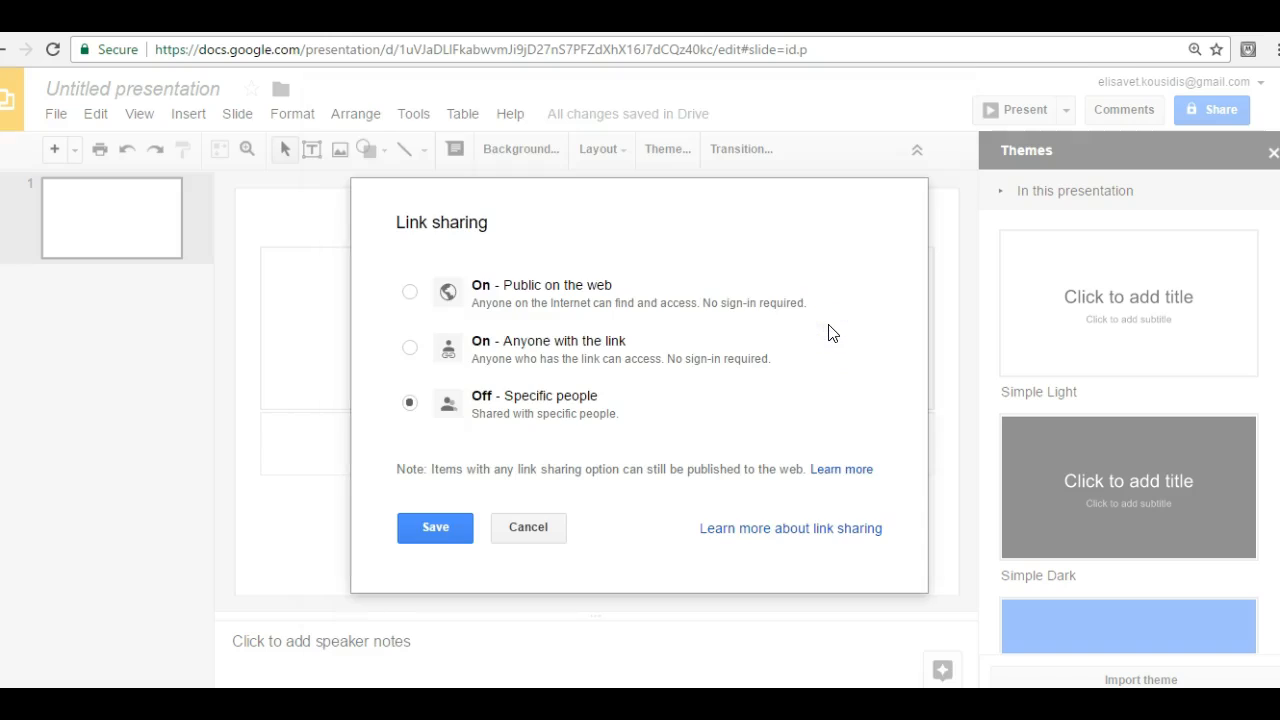
# - Try the "On - Public on the web" link-sharing option, cancel it, and close the sharing settings after reviewing access and owner settings
pyautogui.click(411, 292)
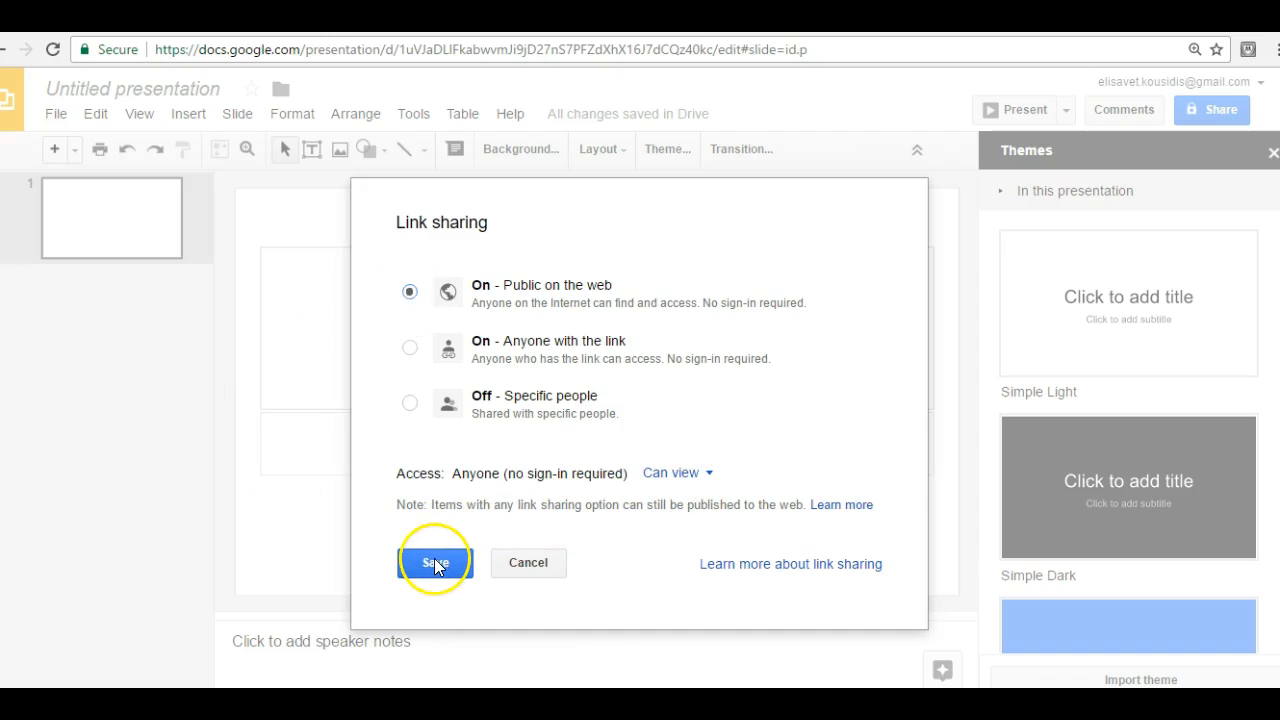
pyautogui.click(516, 562)
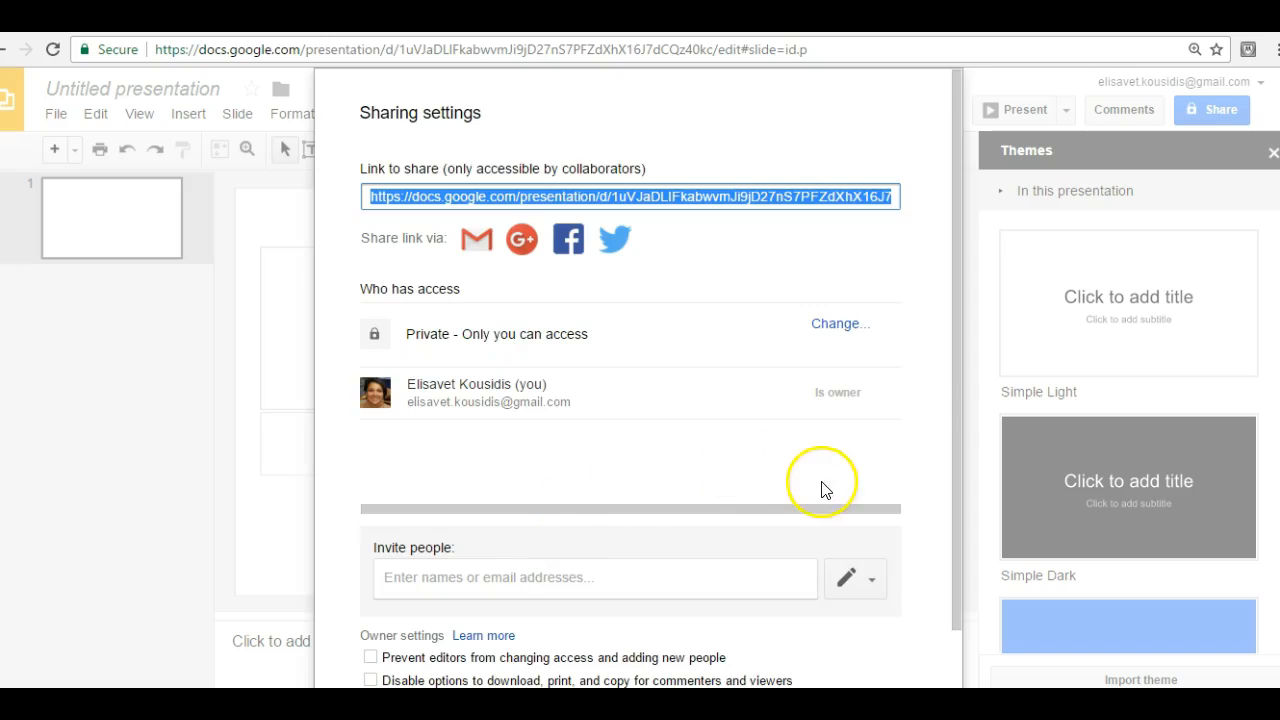
pyautogui.moveTo(952, 370); pyautogui.dragTo(943, 437)
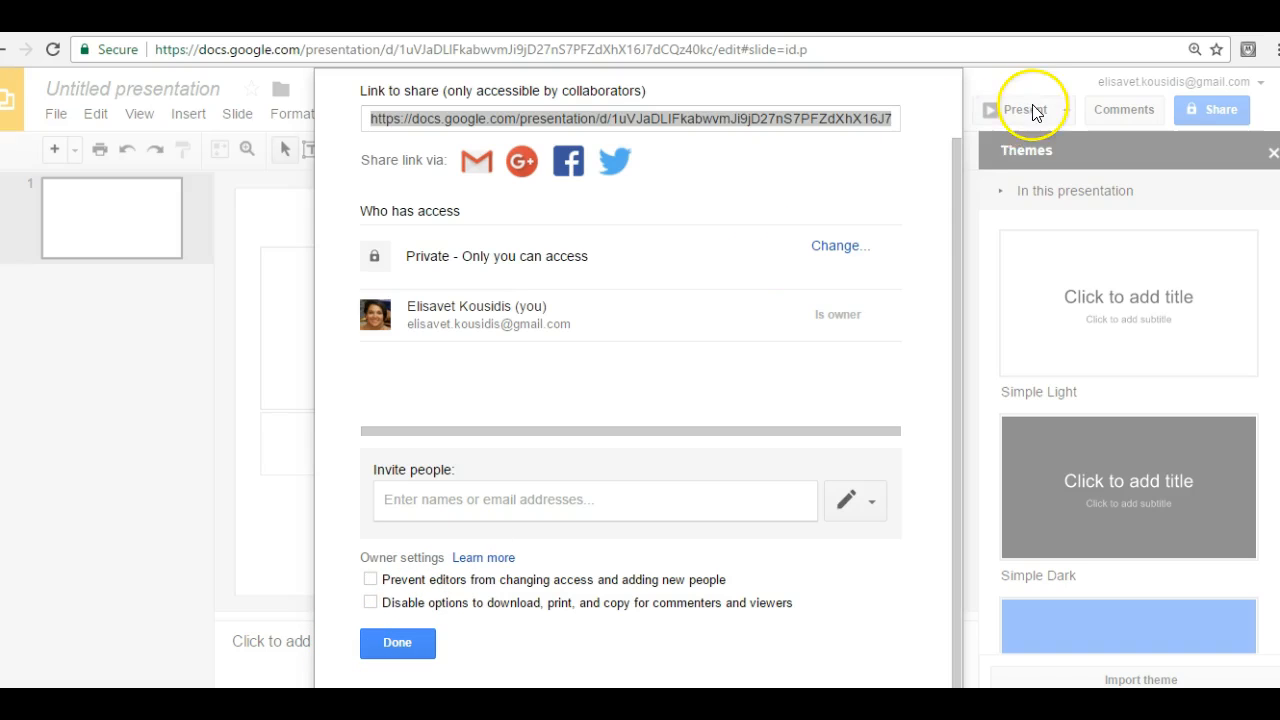
pyautogui.moveTo(960, 167); pyautogui.dragTo(960, 96)
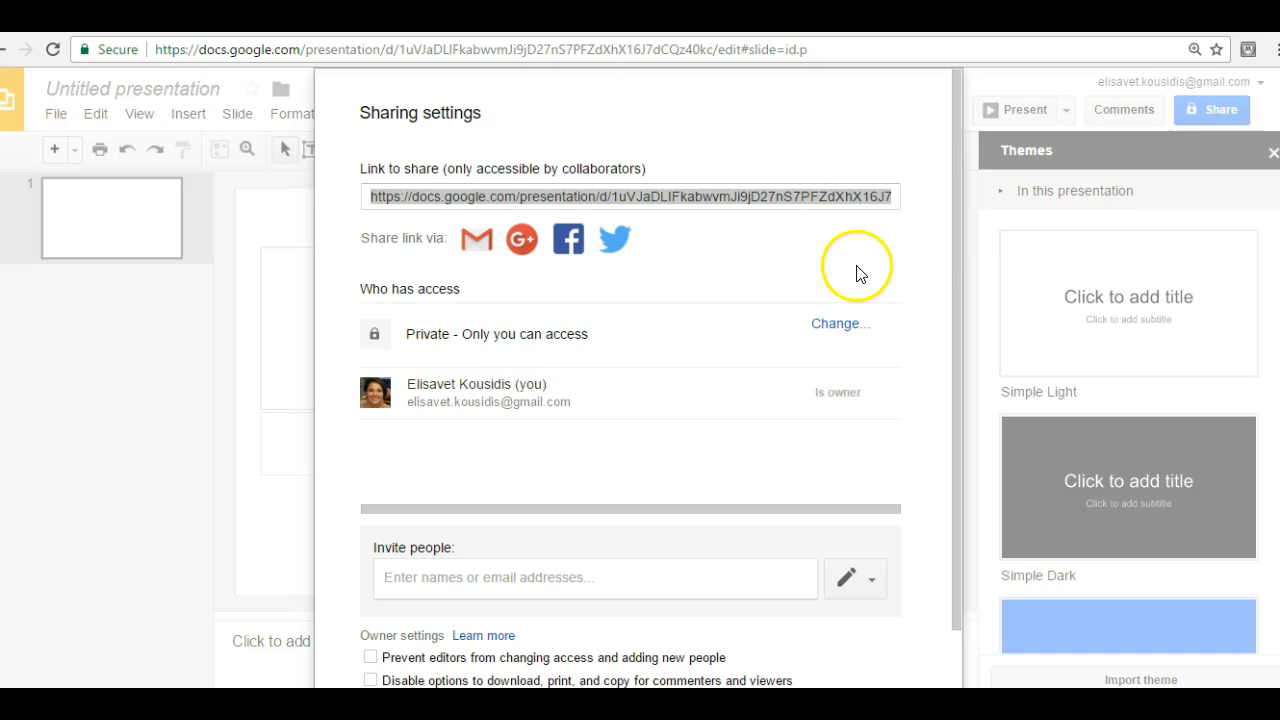
pyautogui.moveTo(956, 245); pyautogui.dragTo(932, 369)
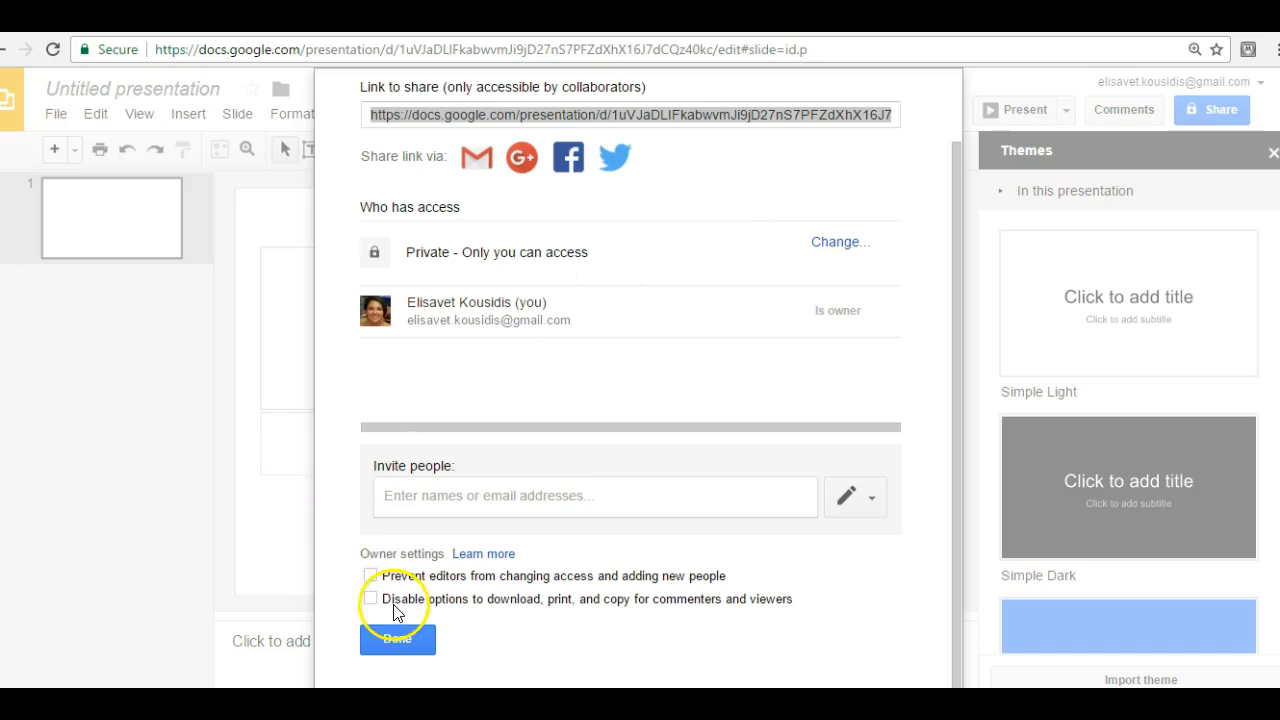
pyautogui.click(398, 640)
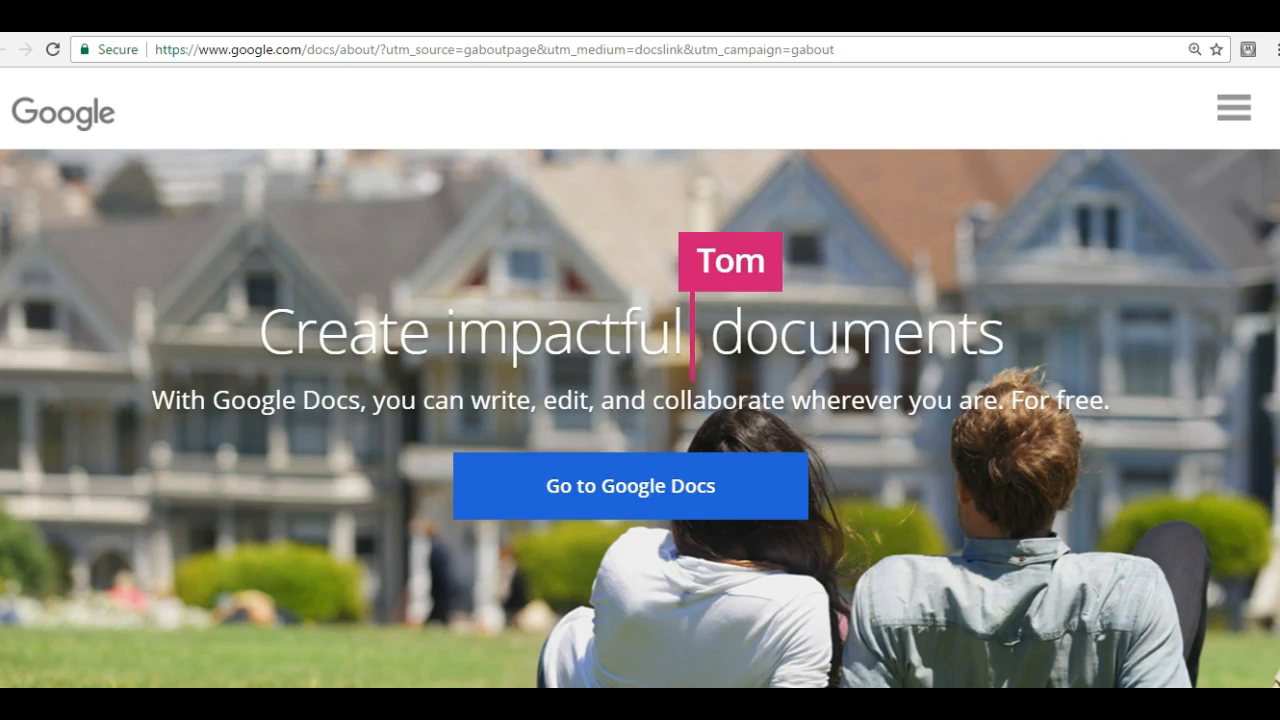
# - In a new browser tab, expand the Google app launcher and go on to the page with even more Google products
pyautogui.hotkey('ctrl', 't')
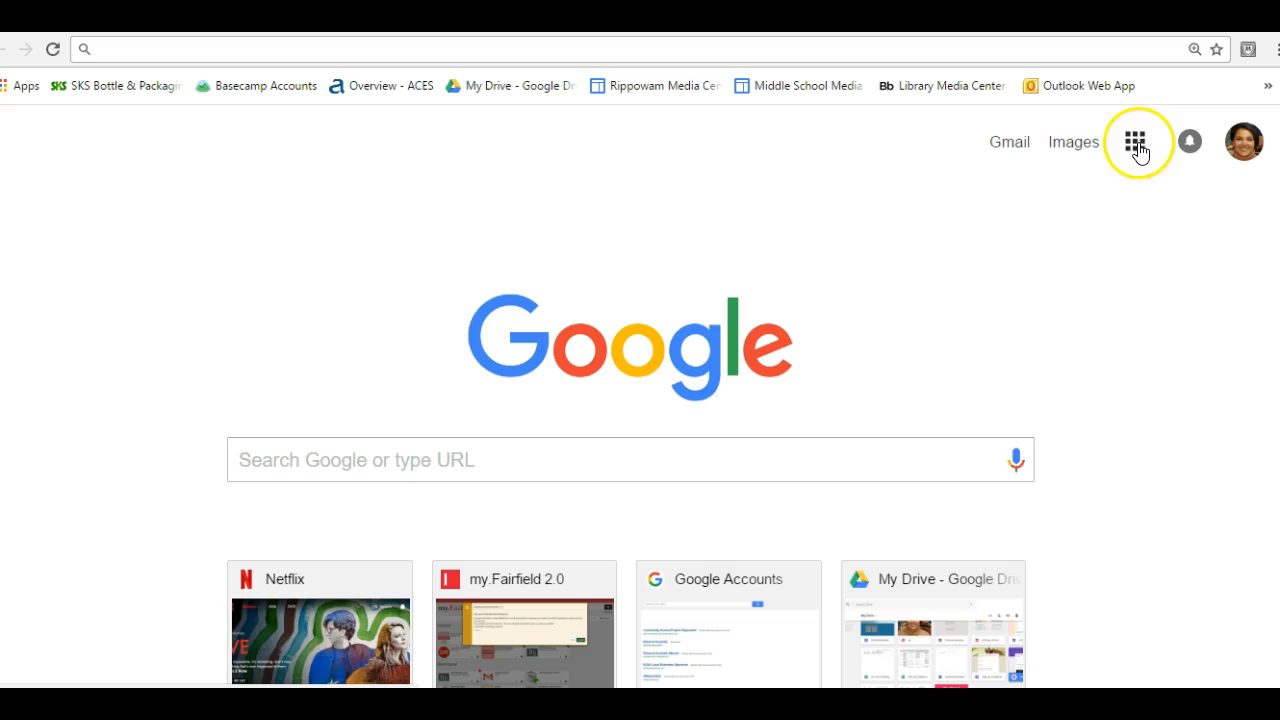
pyautogui.click(1137, 145)
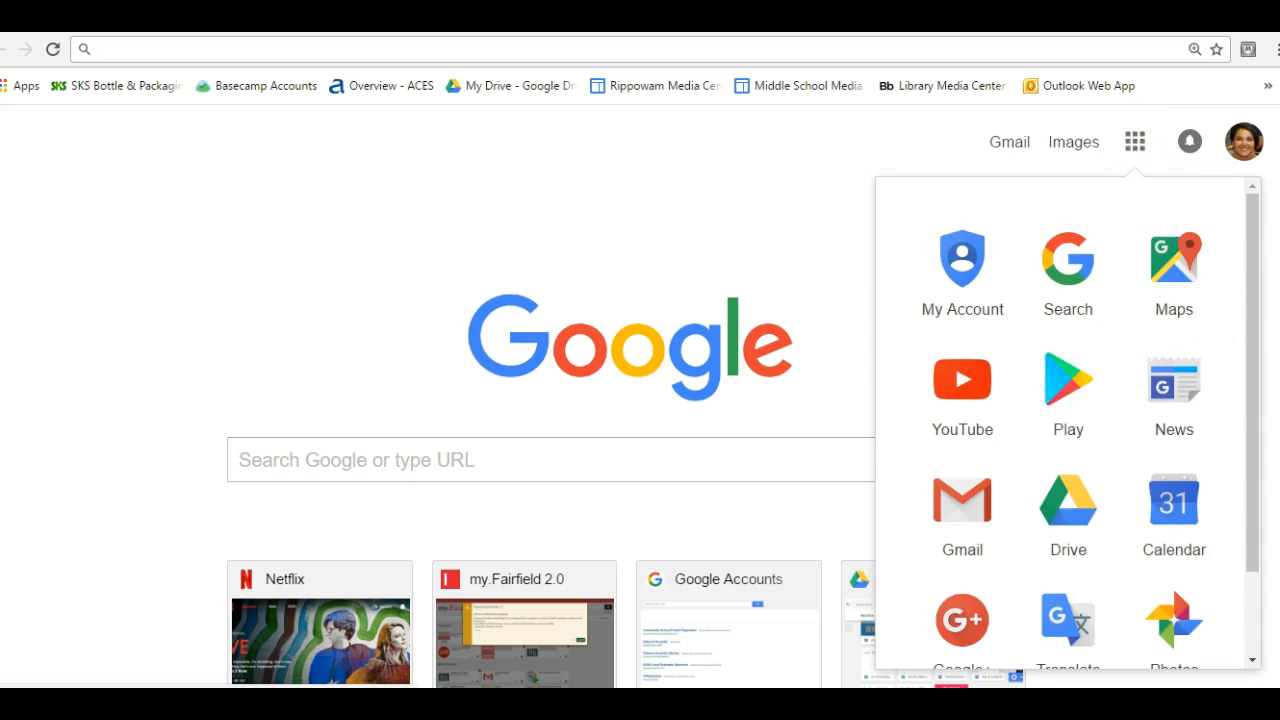
pyautogui.moveTo(1256, 267); pyautogui.dragTo(1248, 437)
pyautogui.click(1079, 633)
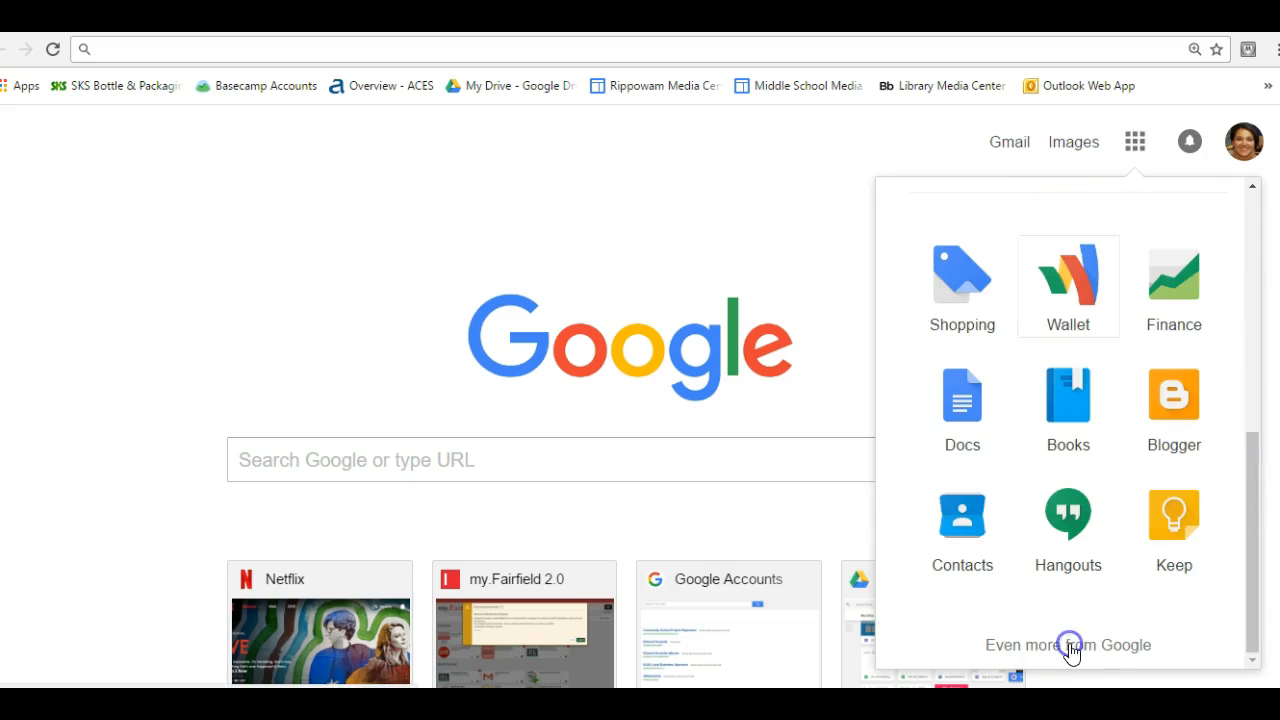
pyautogui.moveTo(1248, 440); pyautogui.dragTo(1238, 487)
pyautogui.click(244, 45)
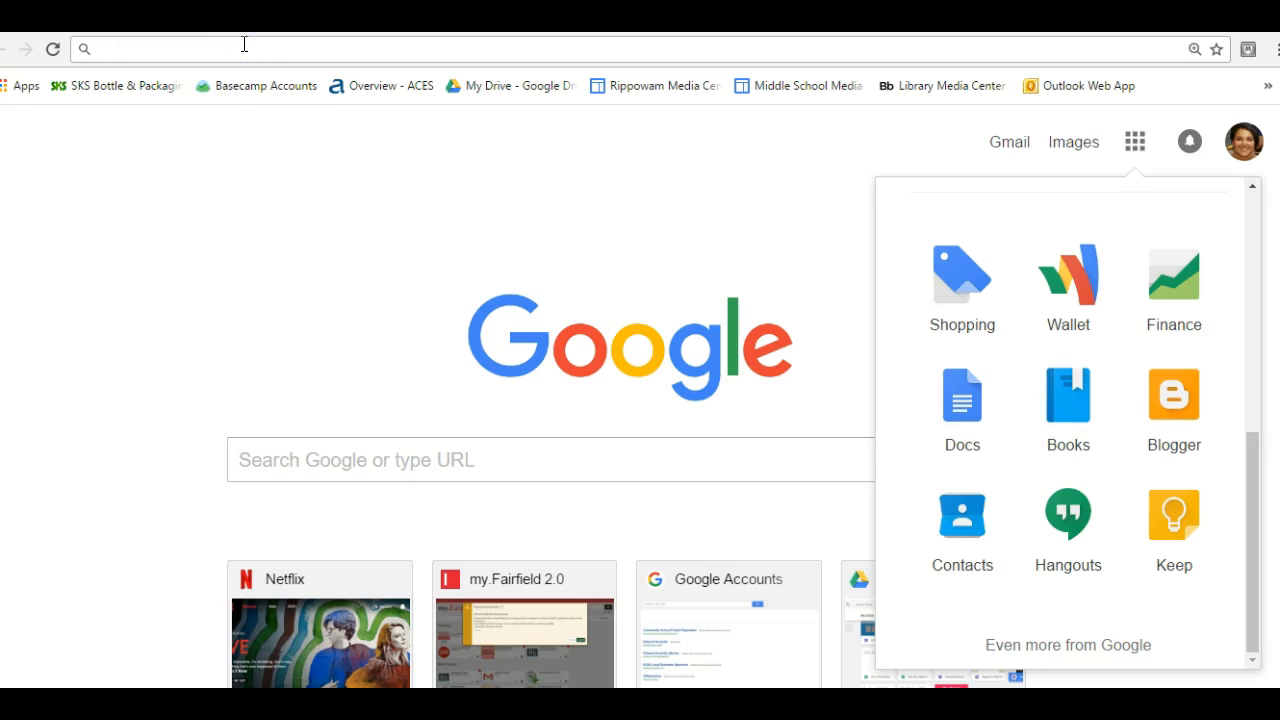
pyautogui.click(1060, 645)
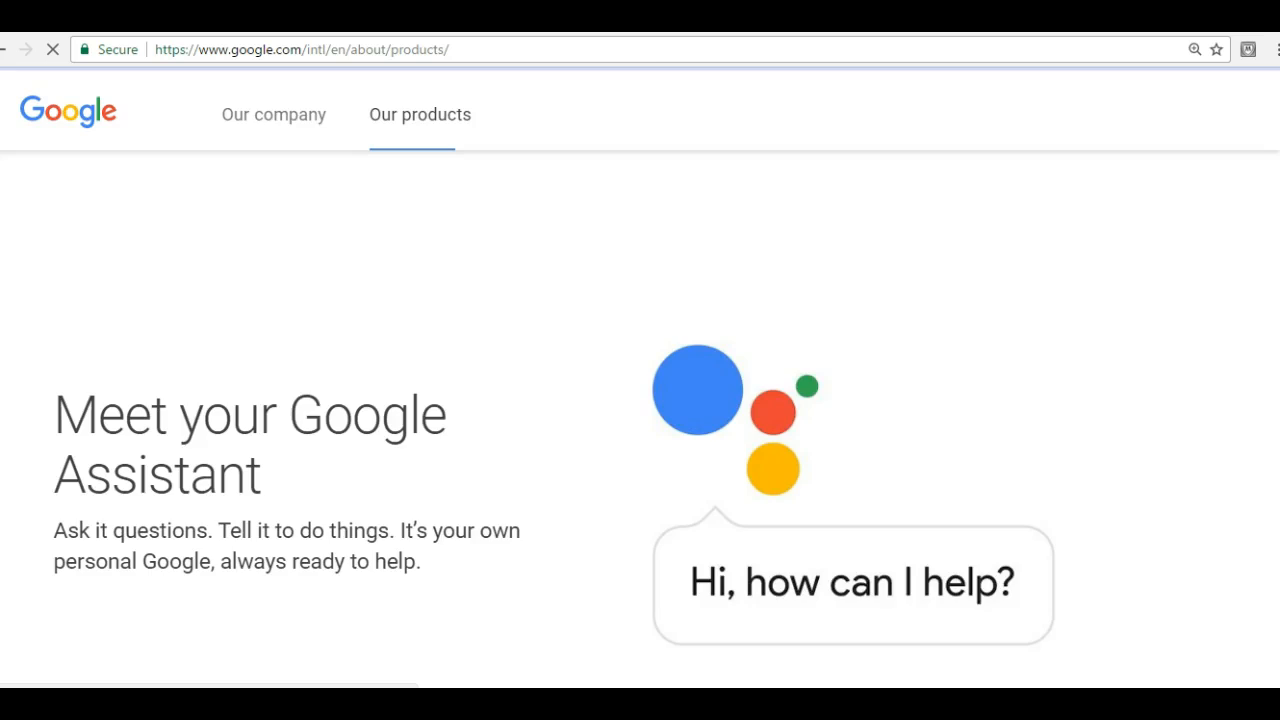
# - Find Sheets in the list of all Google products, go to Google Sheets, and create a blank spreadsheet
pyautogui.scroll(-10, 640, 400)
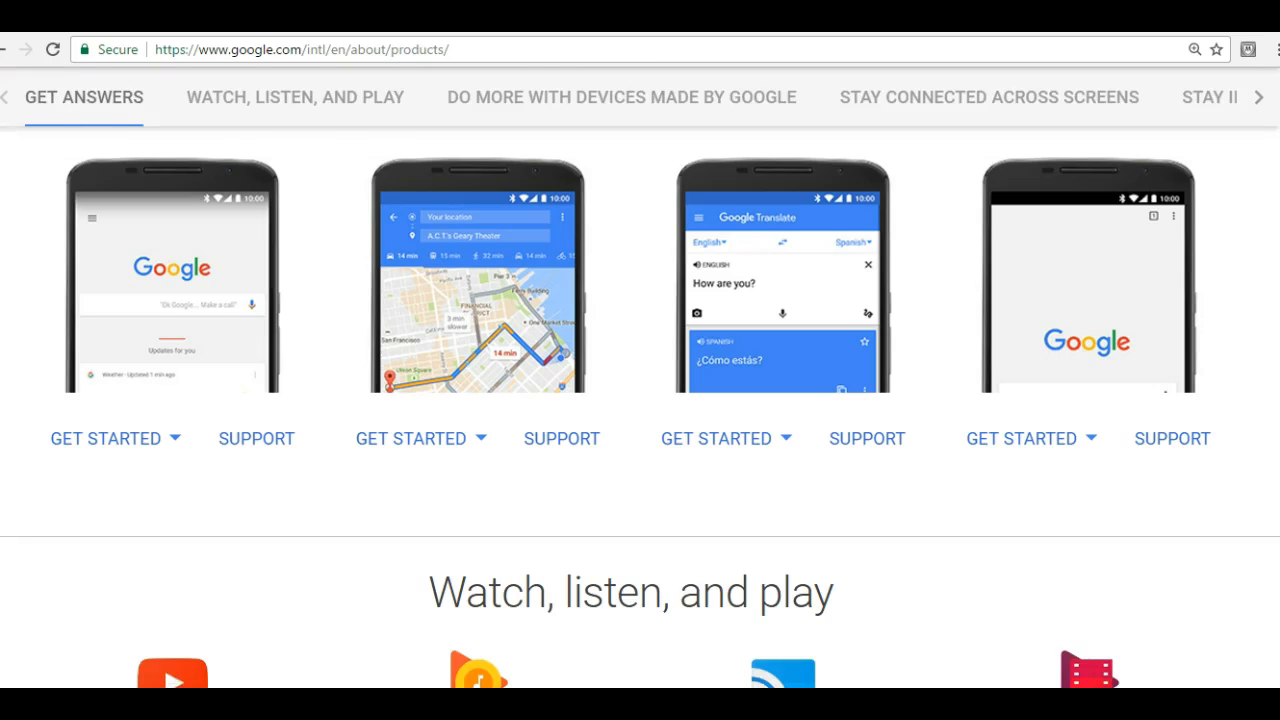
pyautogui.scroll(-20, 1268, 368)
pyautogui.scroll(-20, 1268, 368)
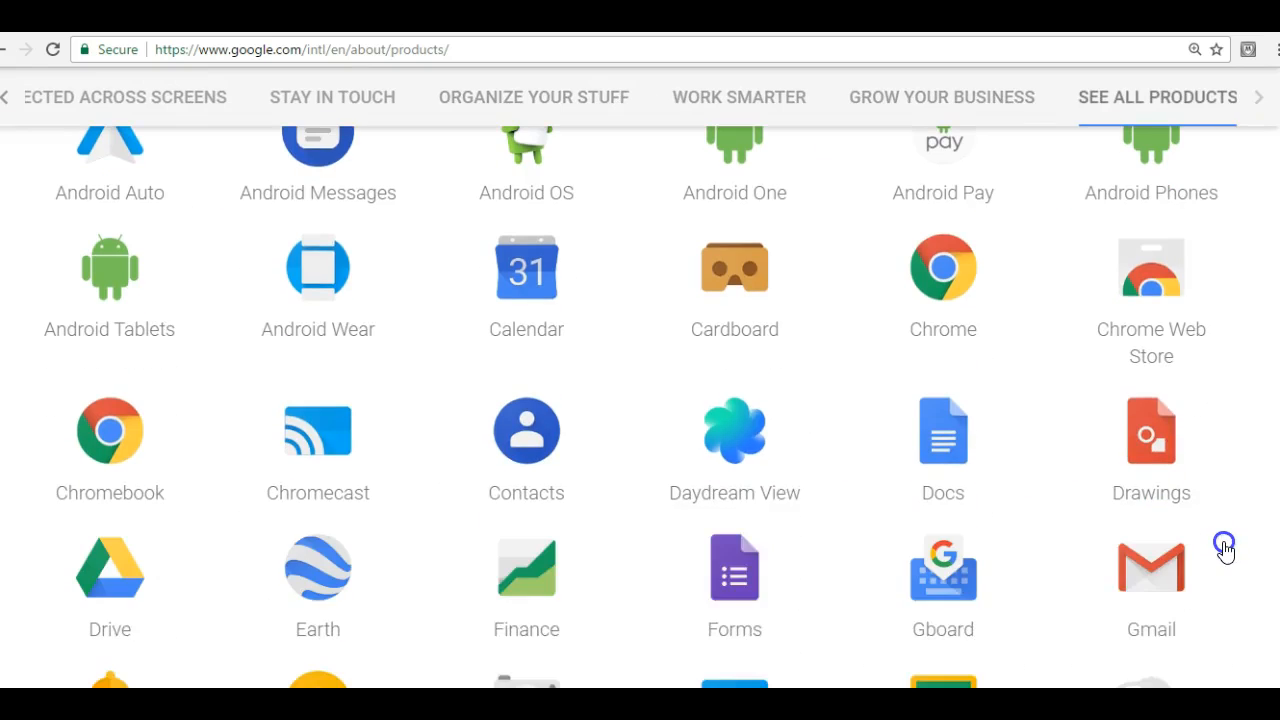
pyautogui.scroll(1, 1226, 549)
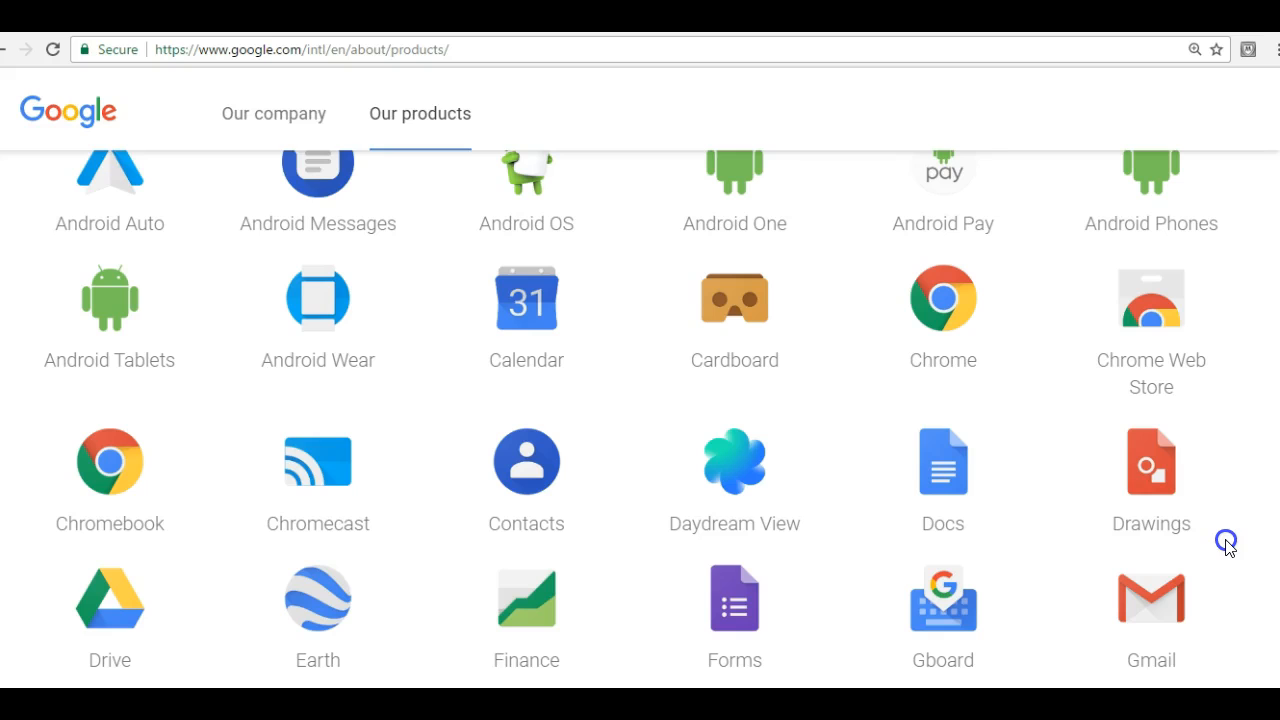
pyautogui.scroll(-5, 1226, 543)
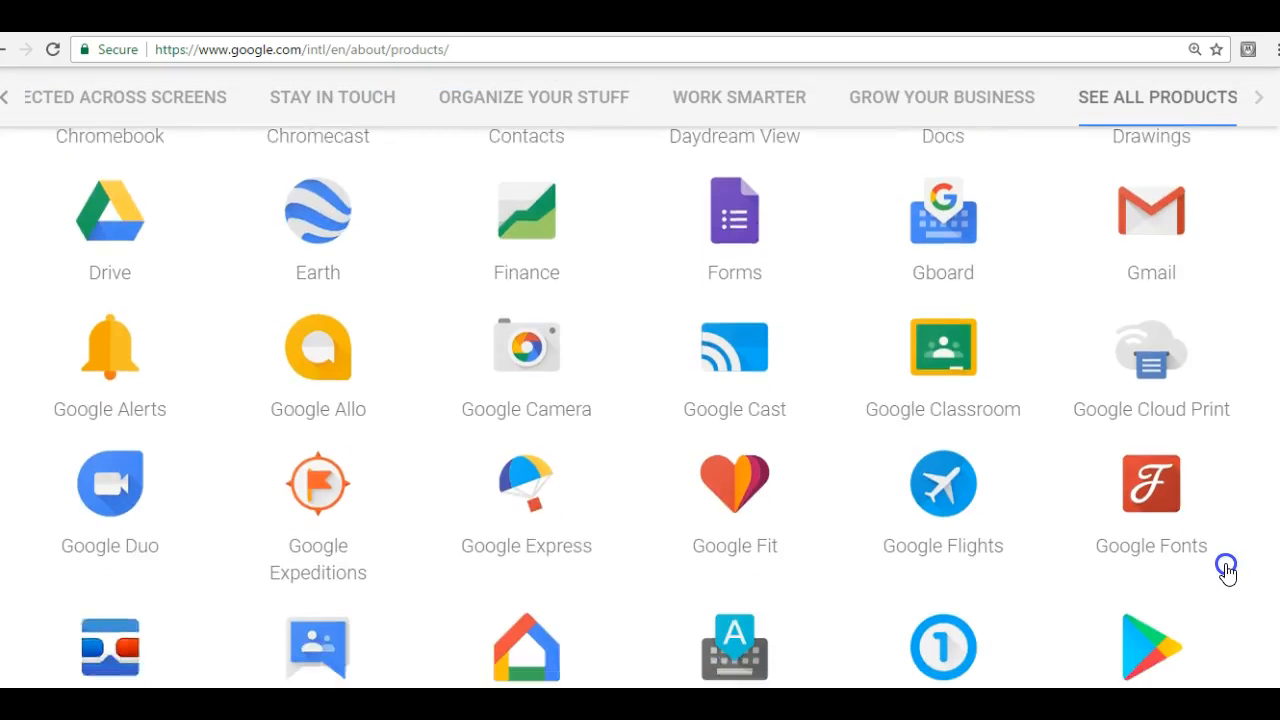
pyautogui.scroll(-5, 1226, 578)
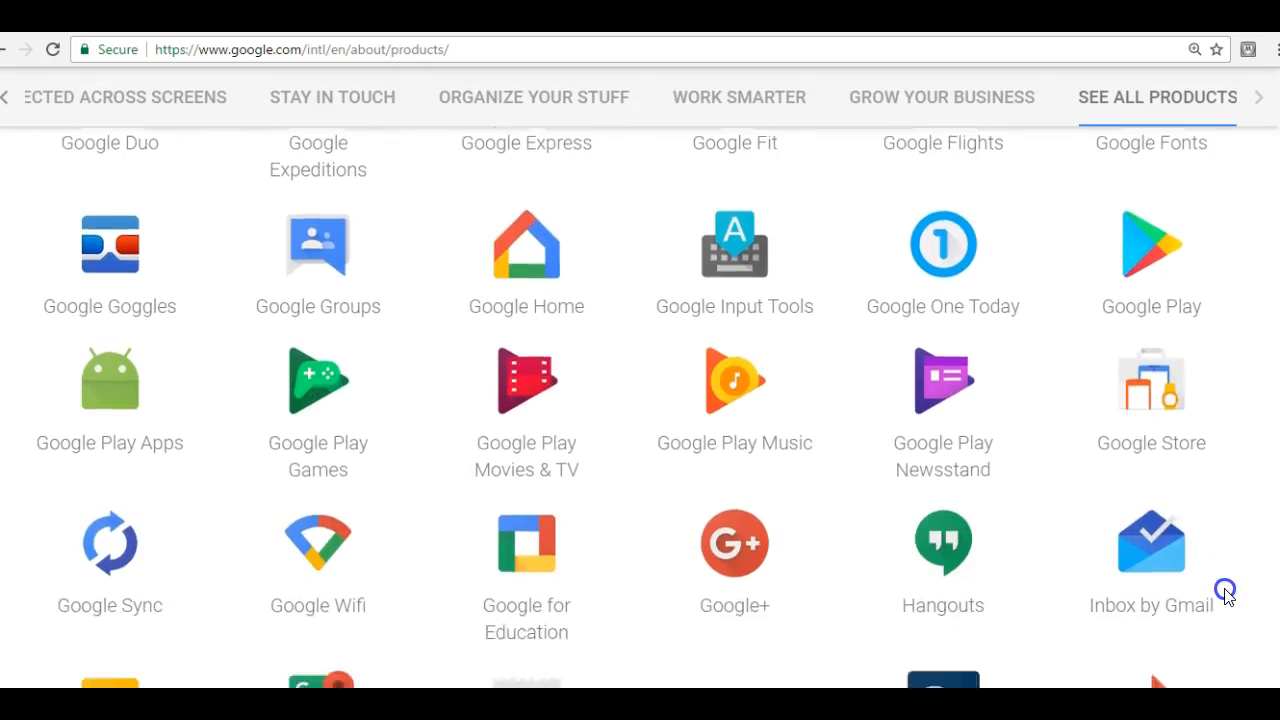
pyautogui.scroll(-2, 1226, 606)
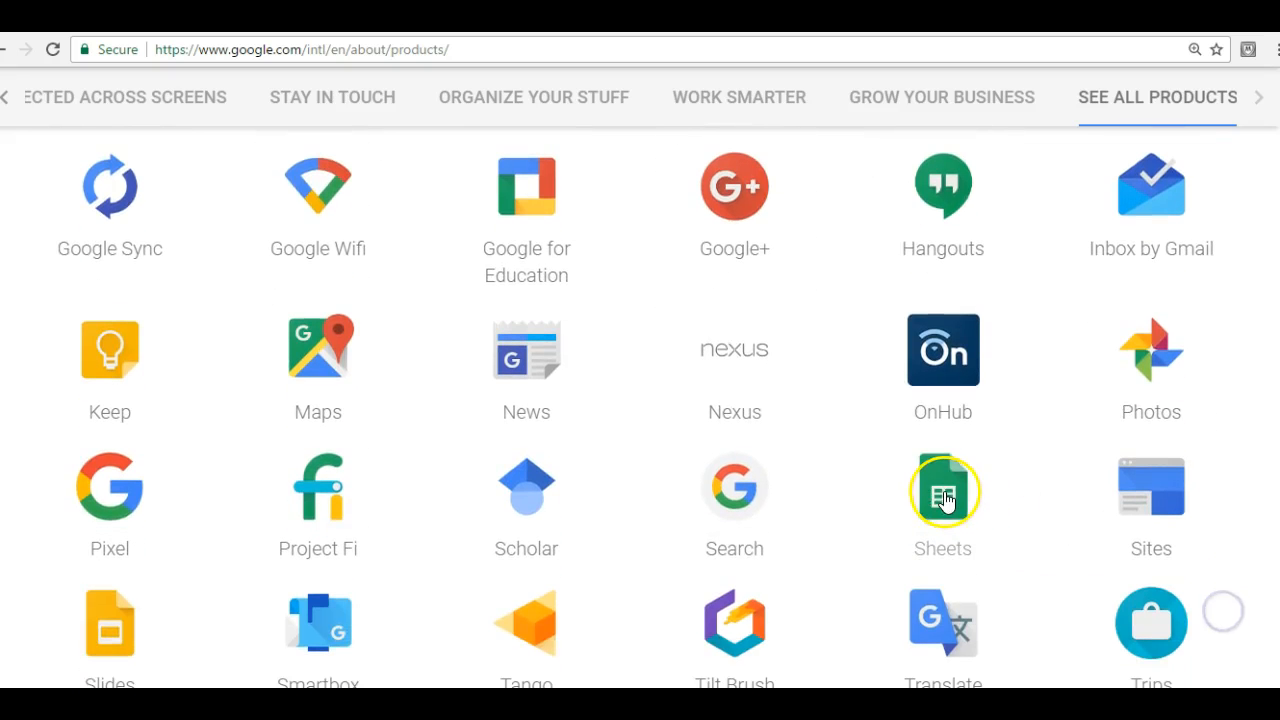
pyautogui.click(945, 498)
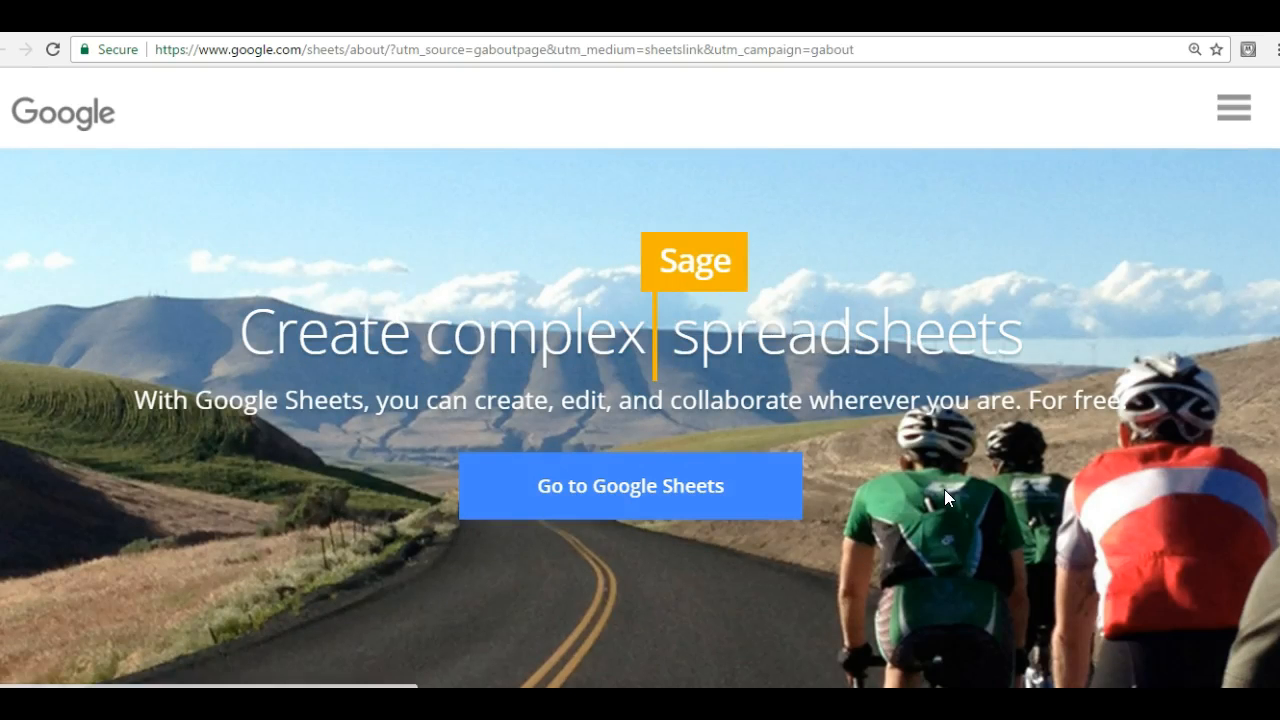
pyautogui.click(611, 513)
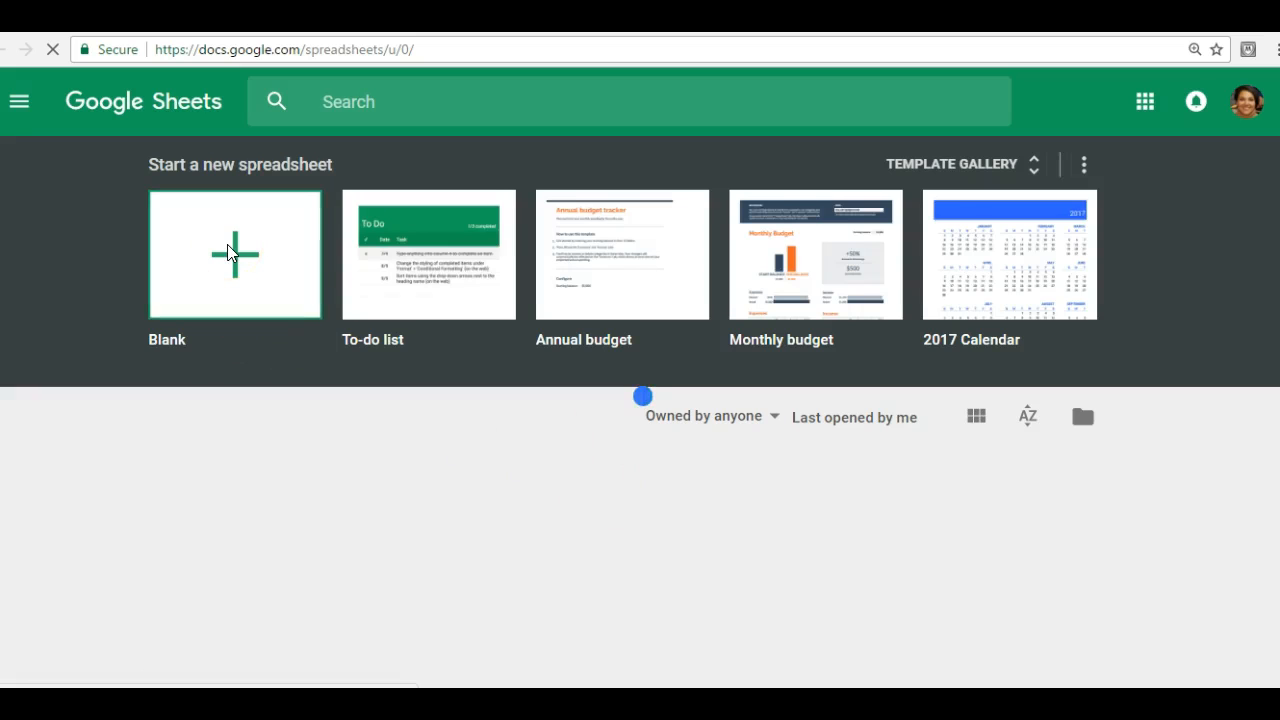
pyautogui.click(236, 287)
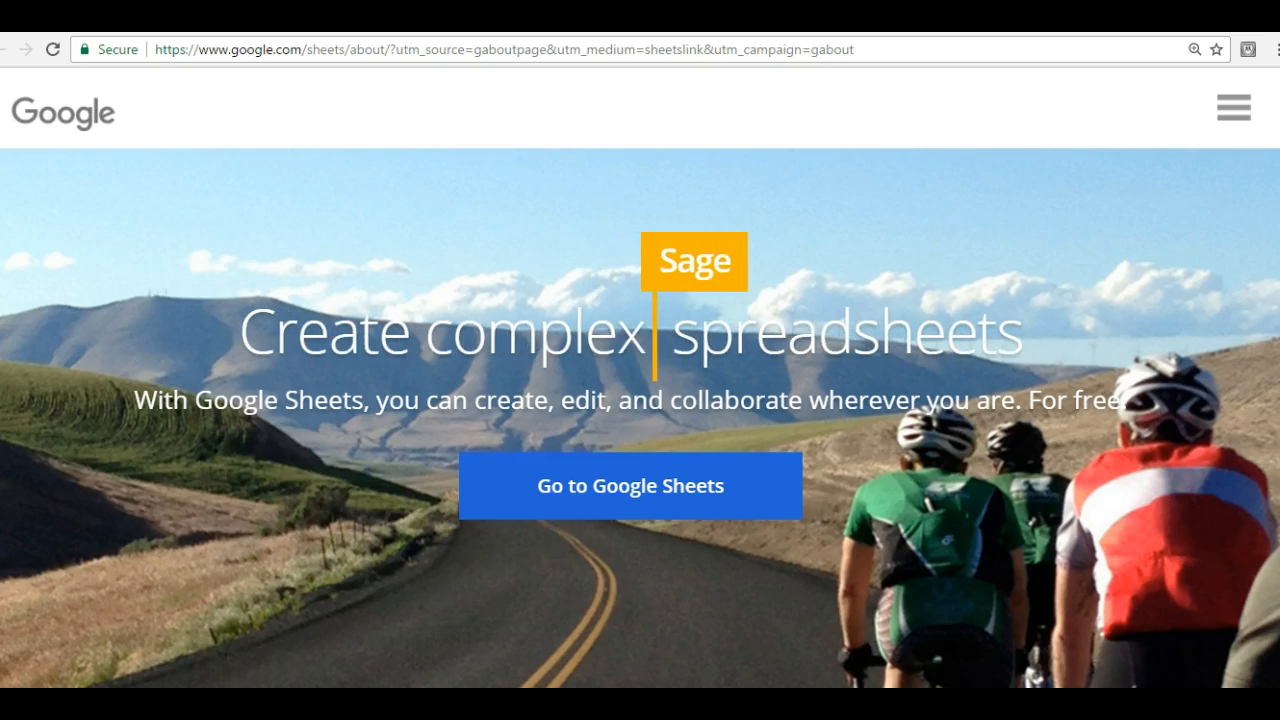
# - Close the Sheets introduction and Google products tabs to return to Google Drive, and briefly show its app launcher
pyautogui.hotkey('ctrl', 'w')
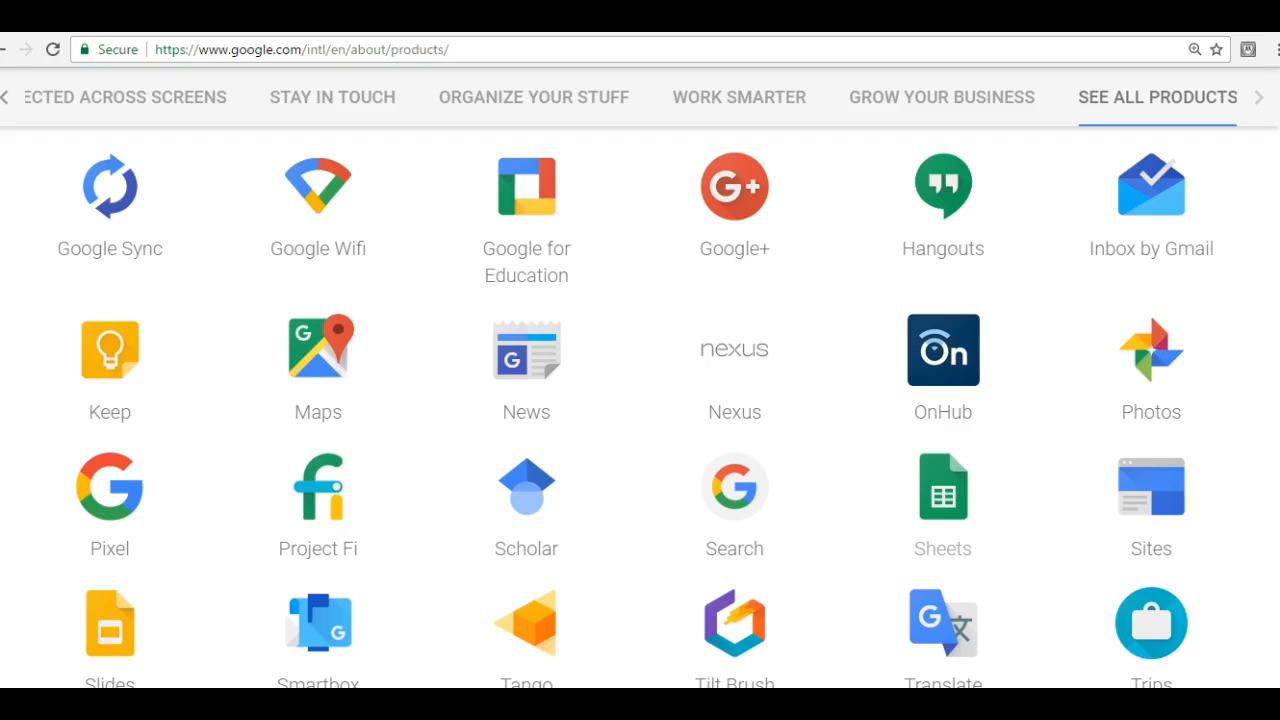
pyautogui.hotkey('ctrl', 'w')
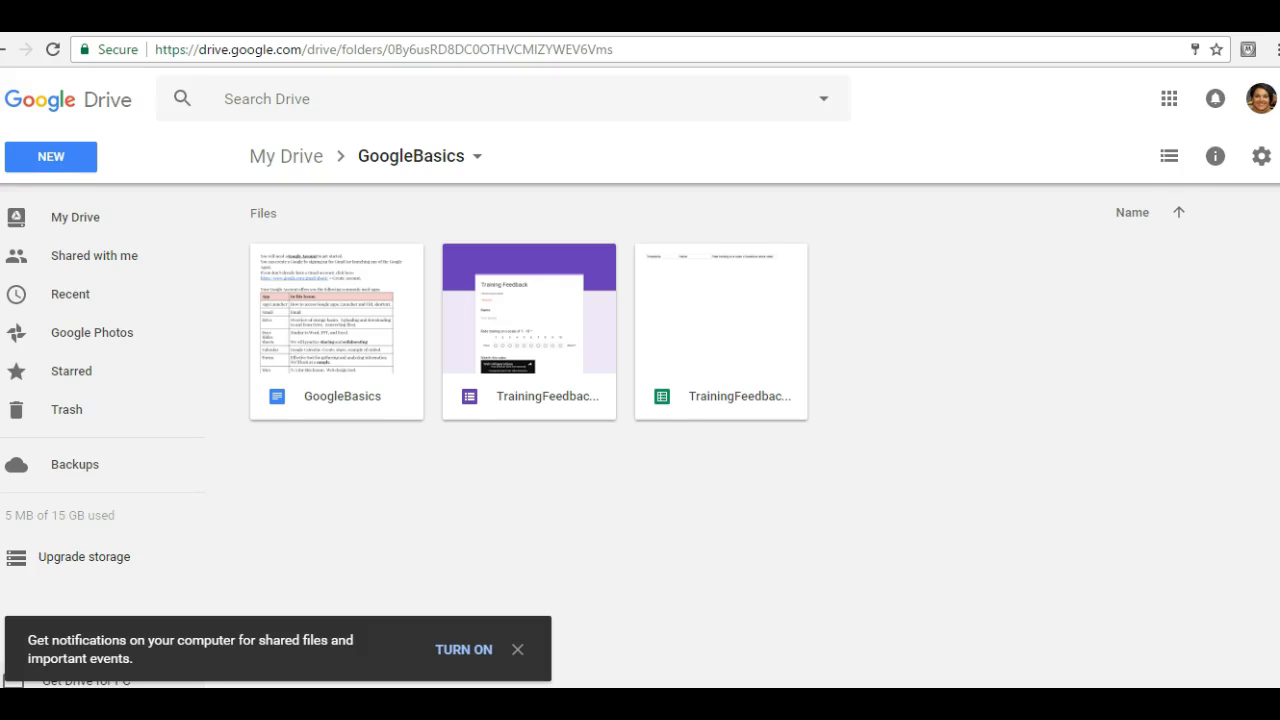
pyautogui.click(1172, 100)
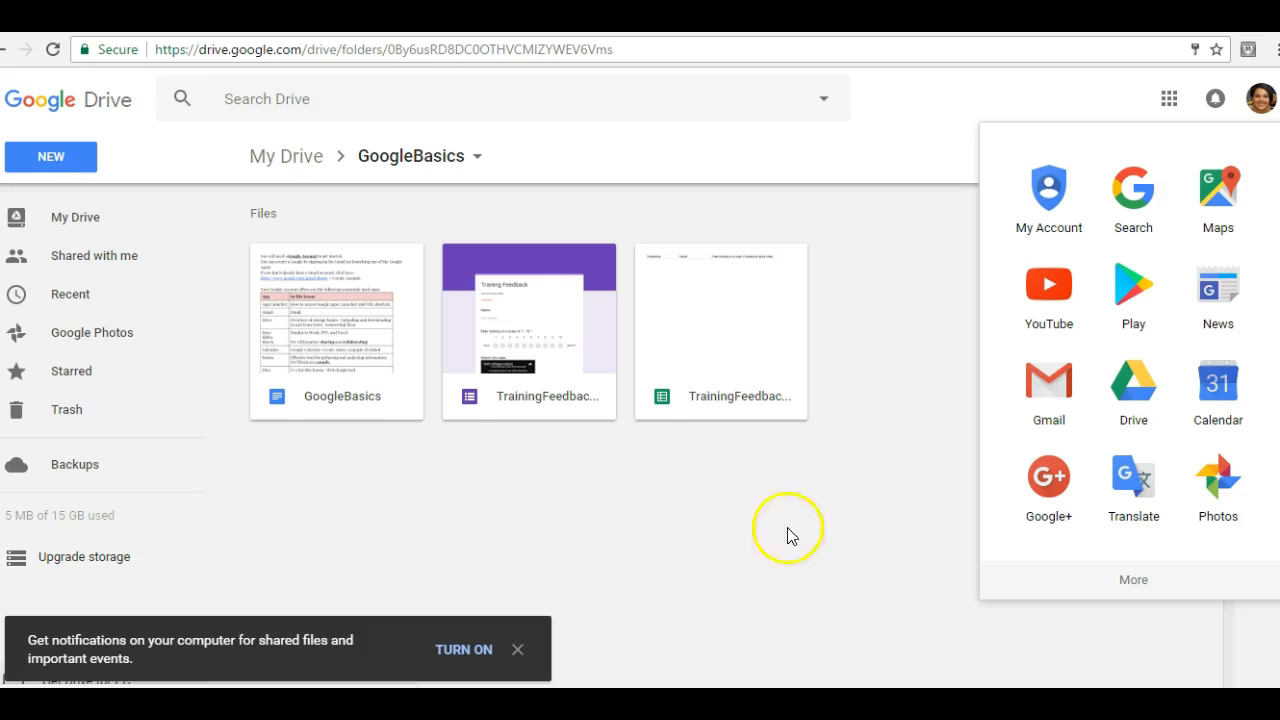
pyautogui.click(812, 511)
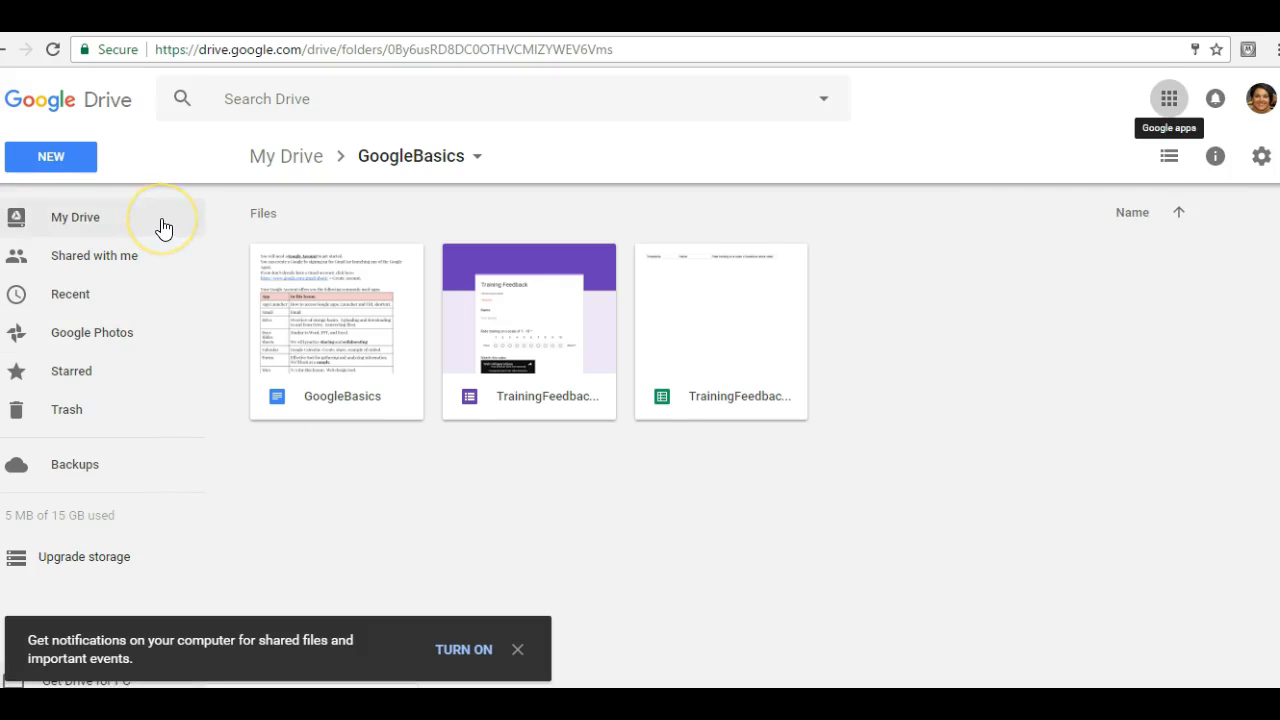
# - Dismiss the notifications prompt, go to My Drive, and open the GoogleBasics folder
pyautogui.click(518, 650)
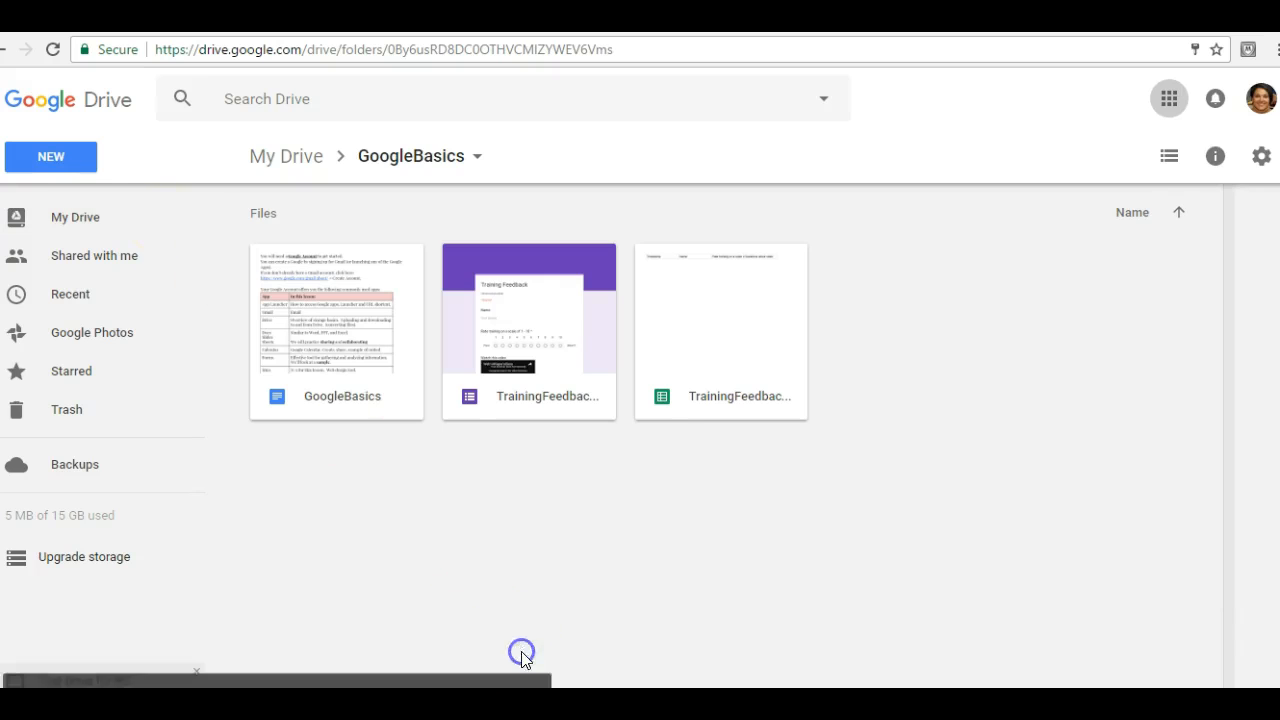
pyautogui.click(76, 217)
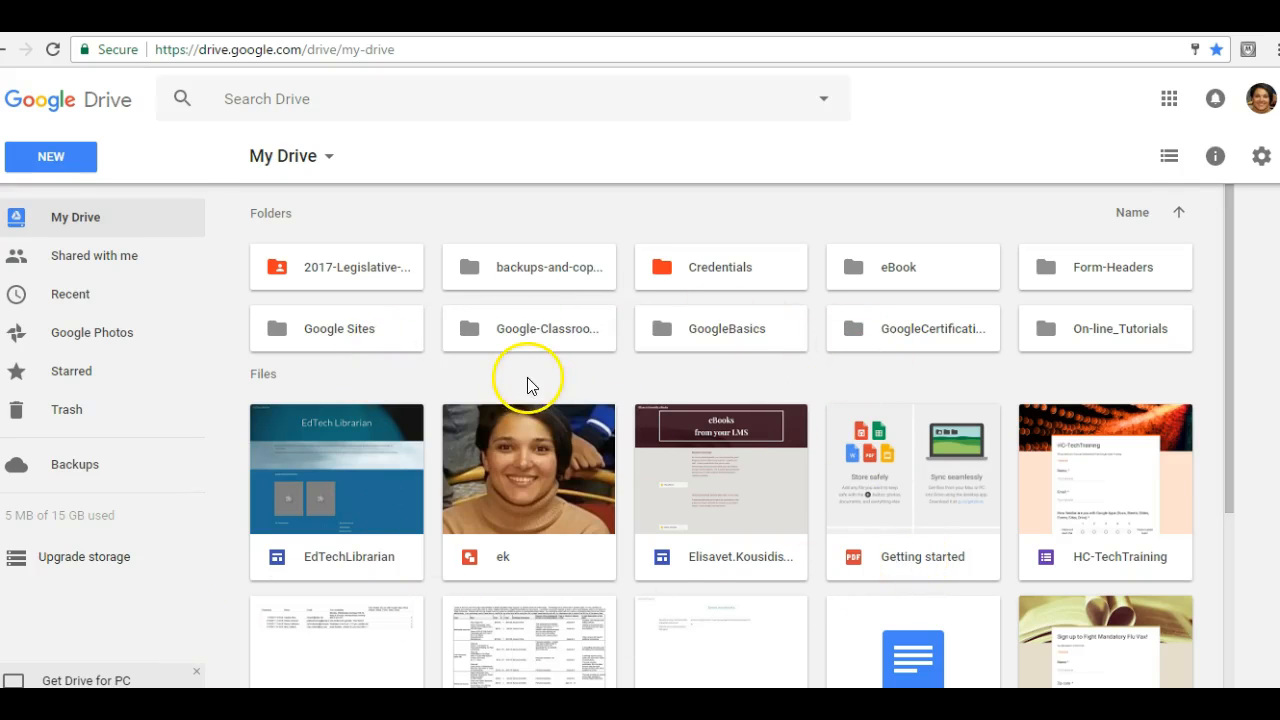
pyautogui.click(720, 336)
pyautogui.doubleClick(720, 335)
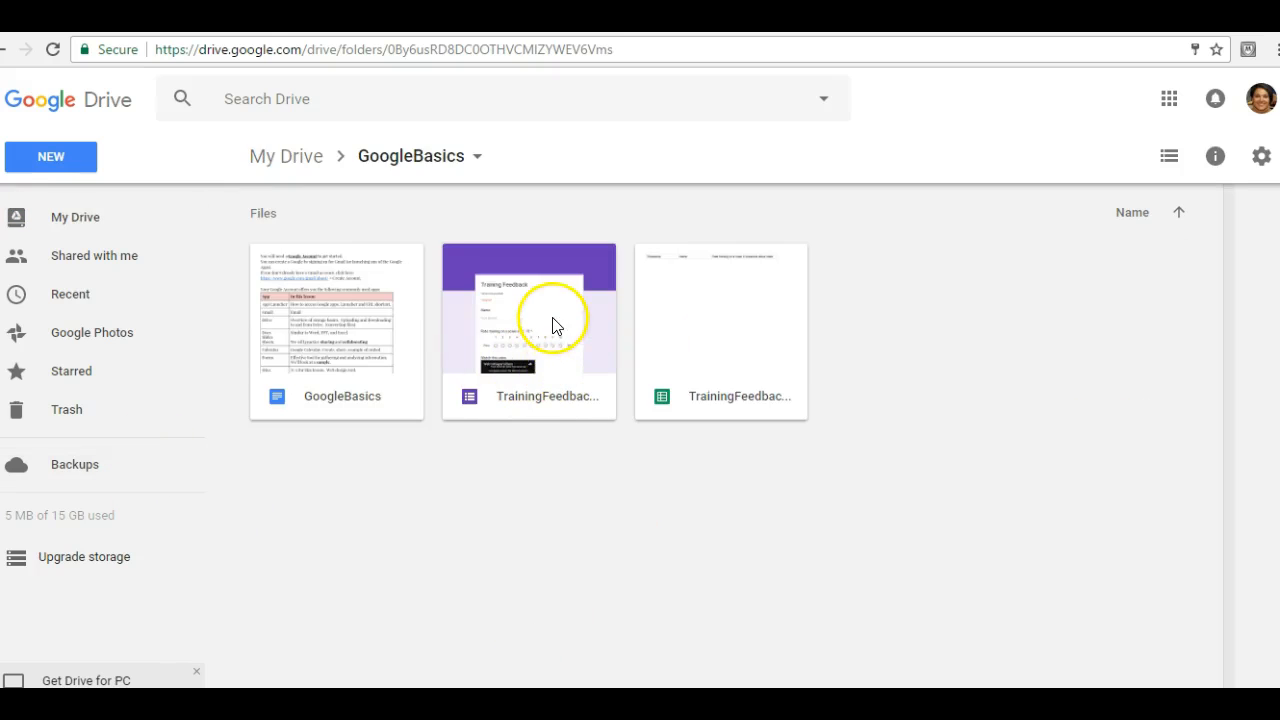
# - Open the TrainingFeedback form and show the available question types for its Name question, leaving the type as Short answer
pyautogui.doubleClick(572, 284)
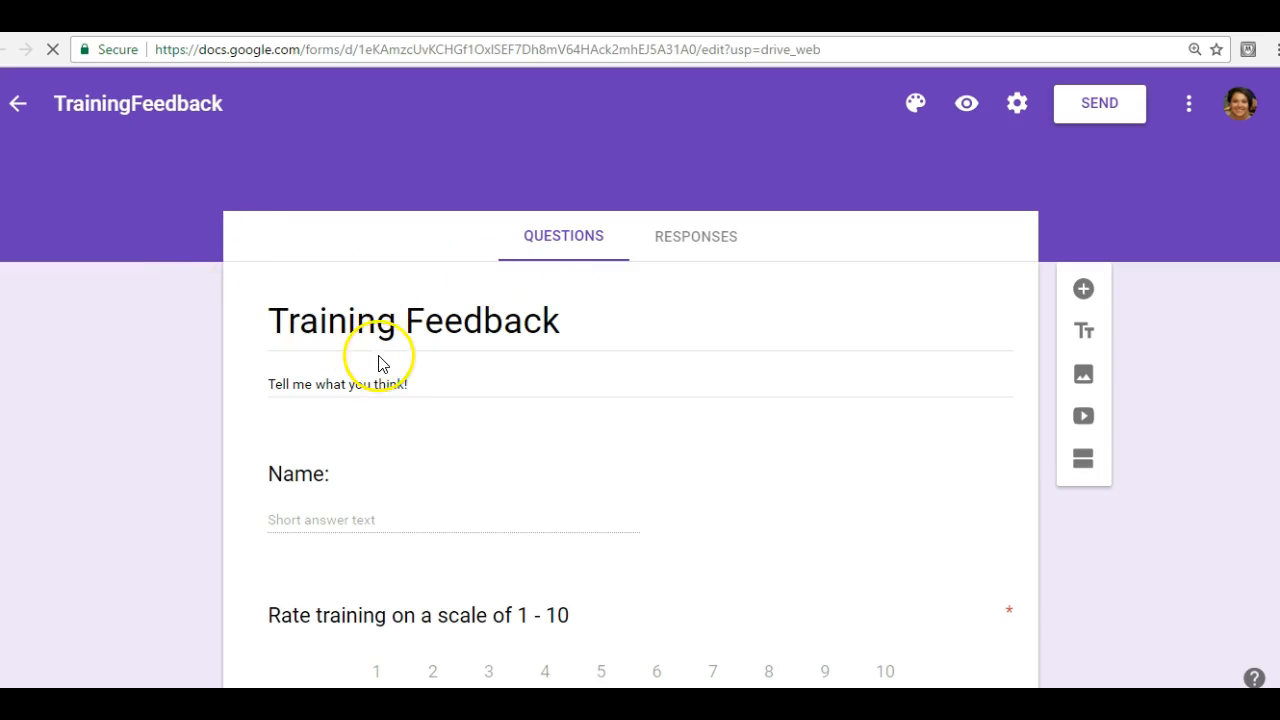
pyautogui.click(287, 513)
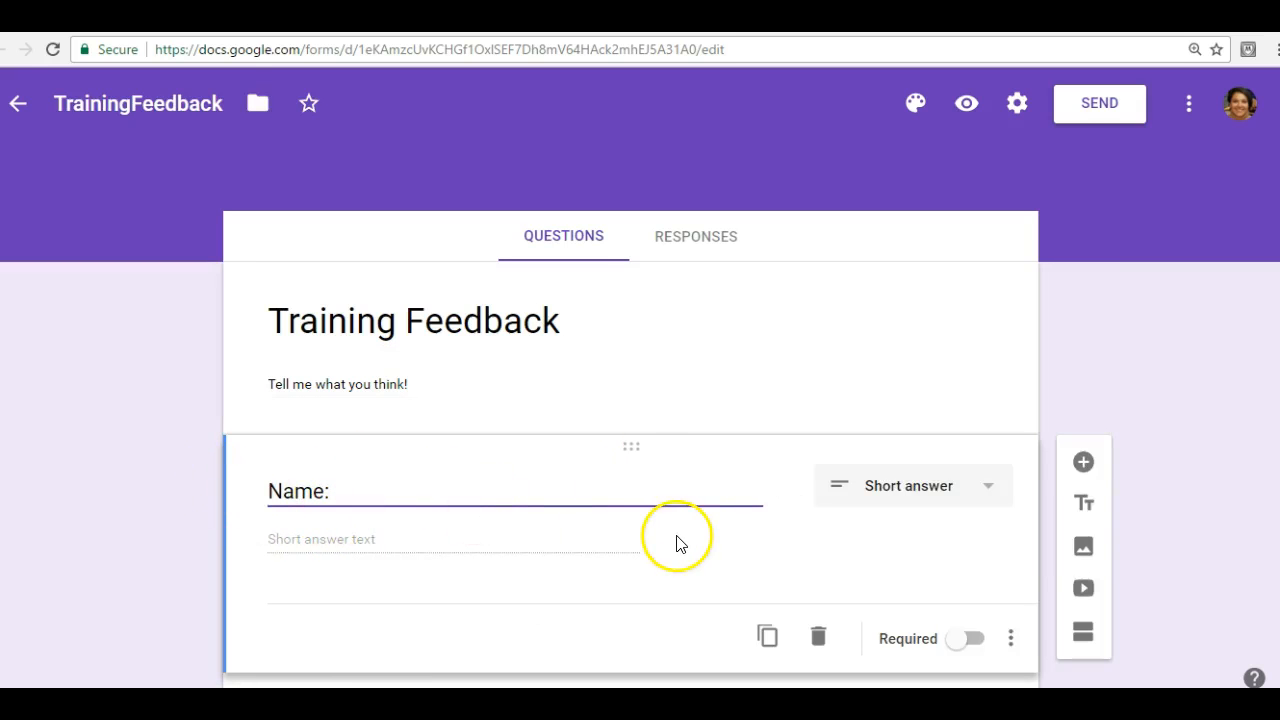
pyautogui.click(987, 492)
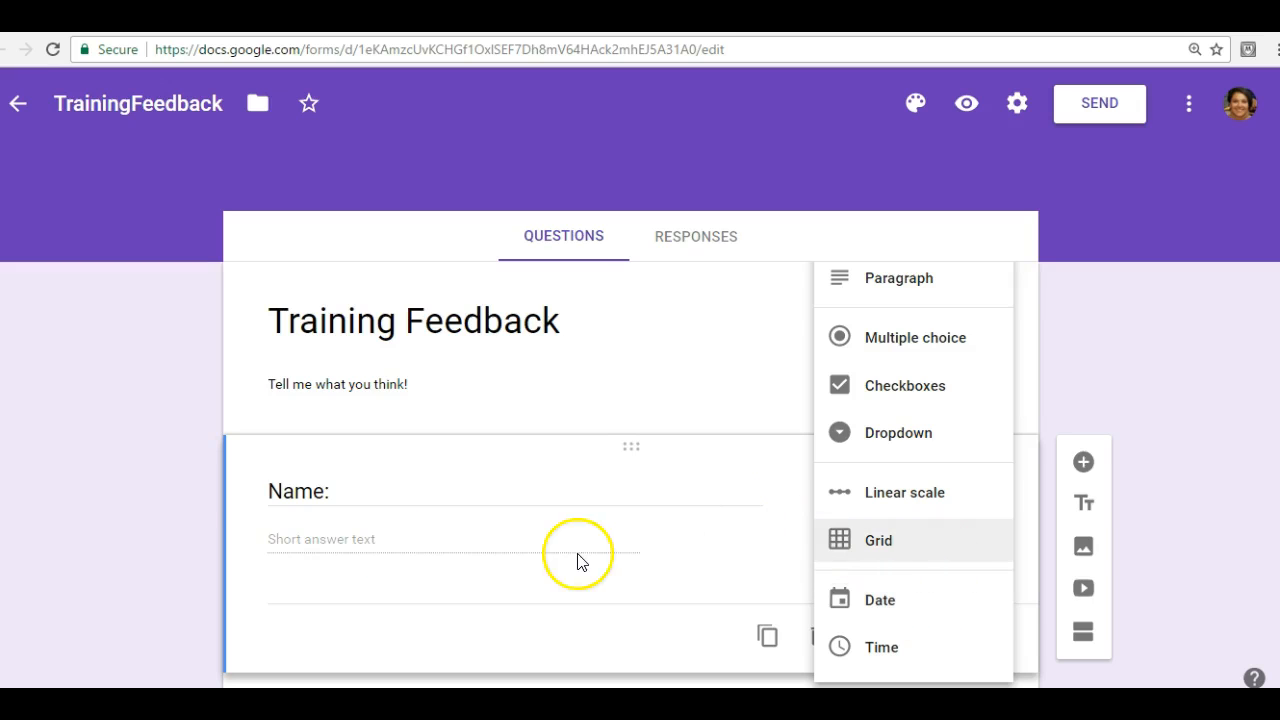
pyautogui.click(93, 544)
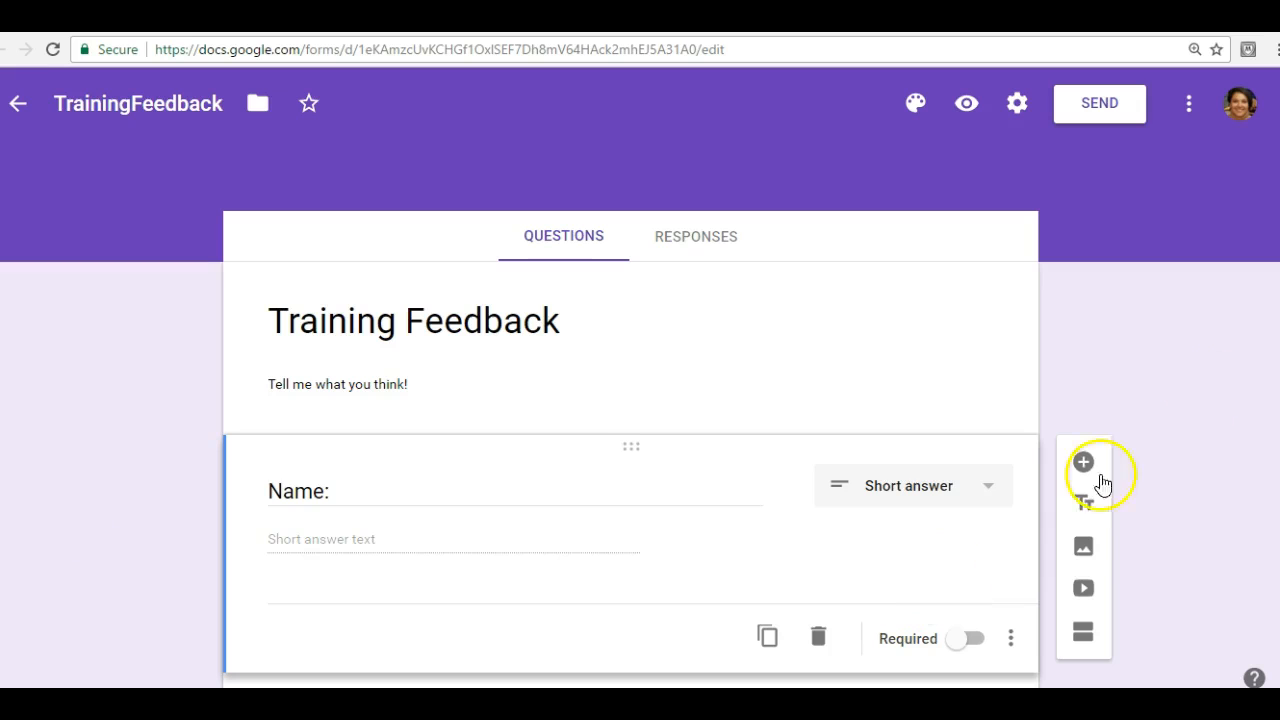
# - Look through the Training Feedback form's questions, from the Name field and rating scale to the video and its questions
pyautogui.scroll(-3, 1083, 462)
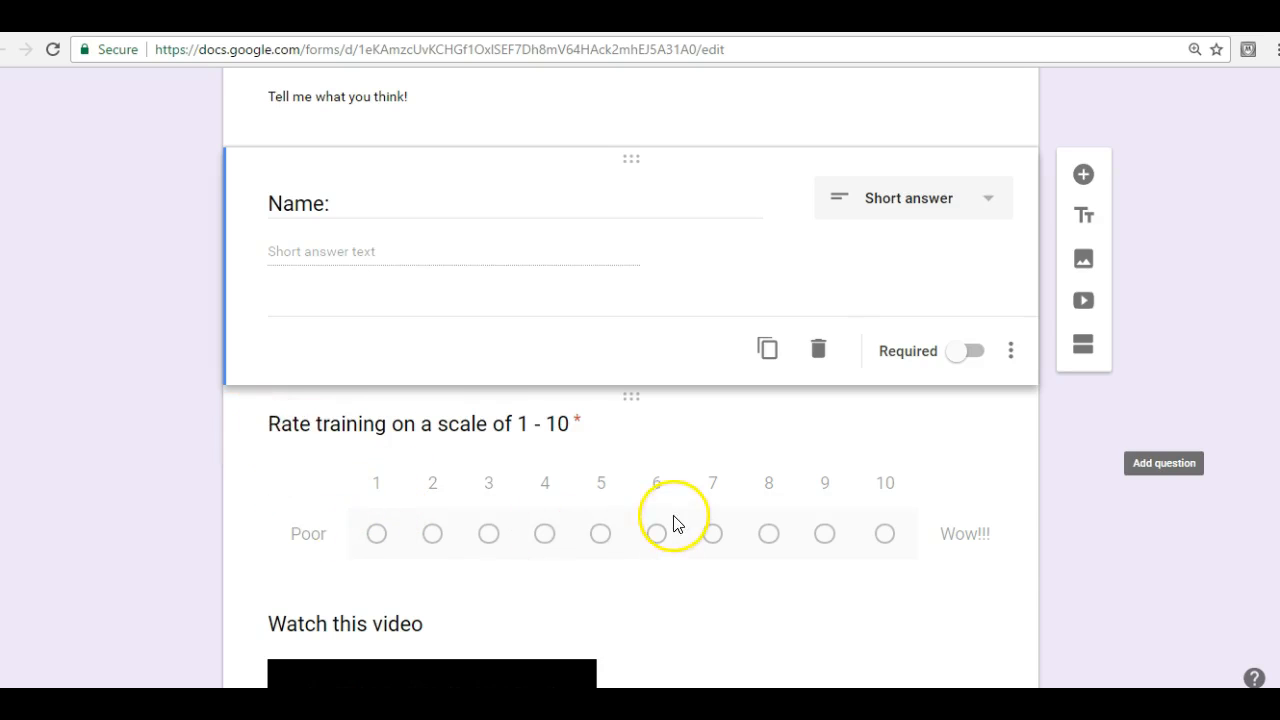
pyautogui.scroll(-1, 640, 378)
pyautogui.scroll(-2, 640, 378)
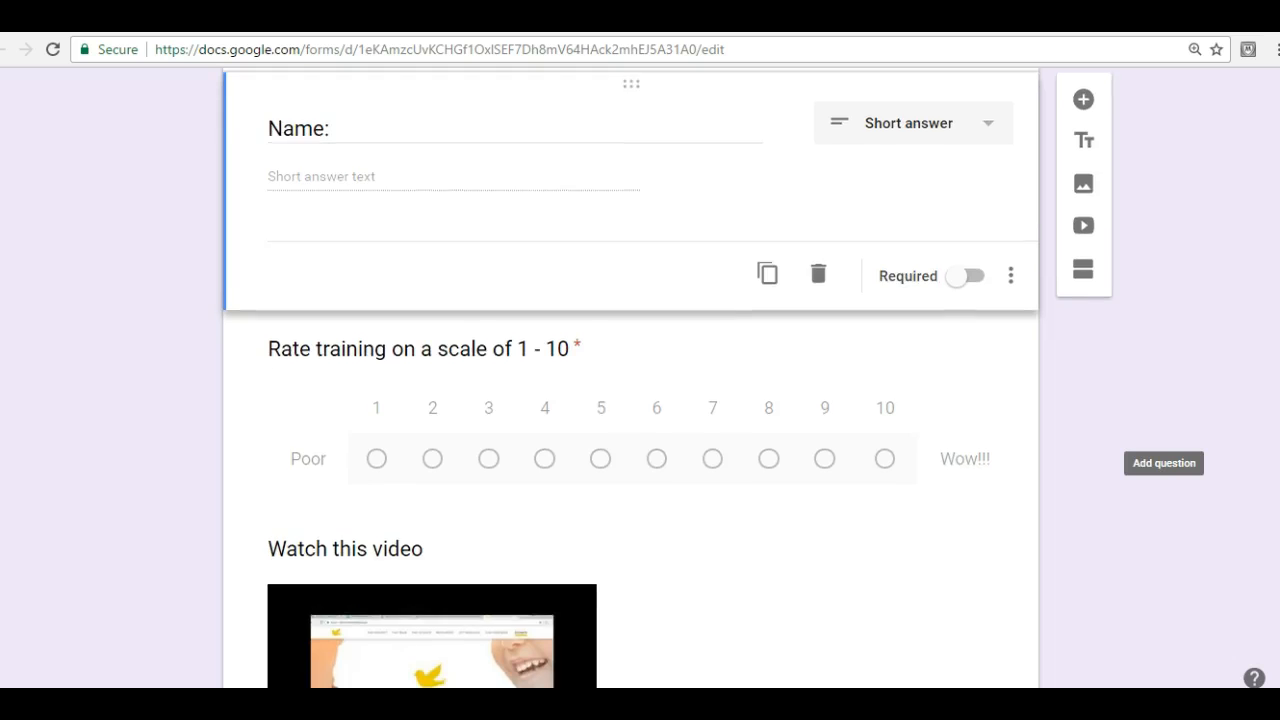
pyautogui.scroll(-3, 1272, 432)
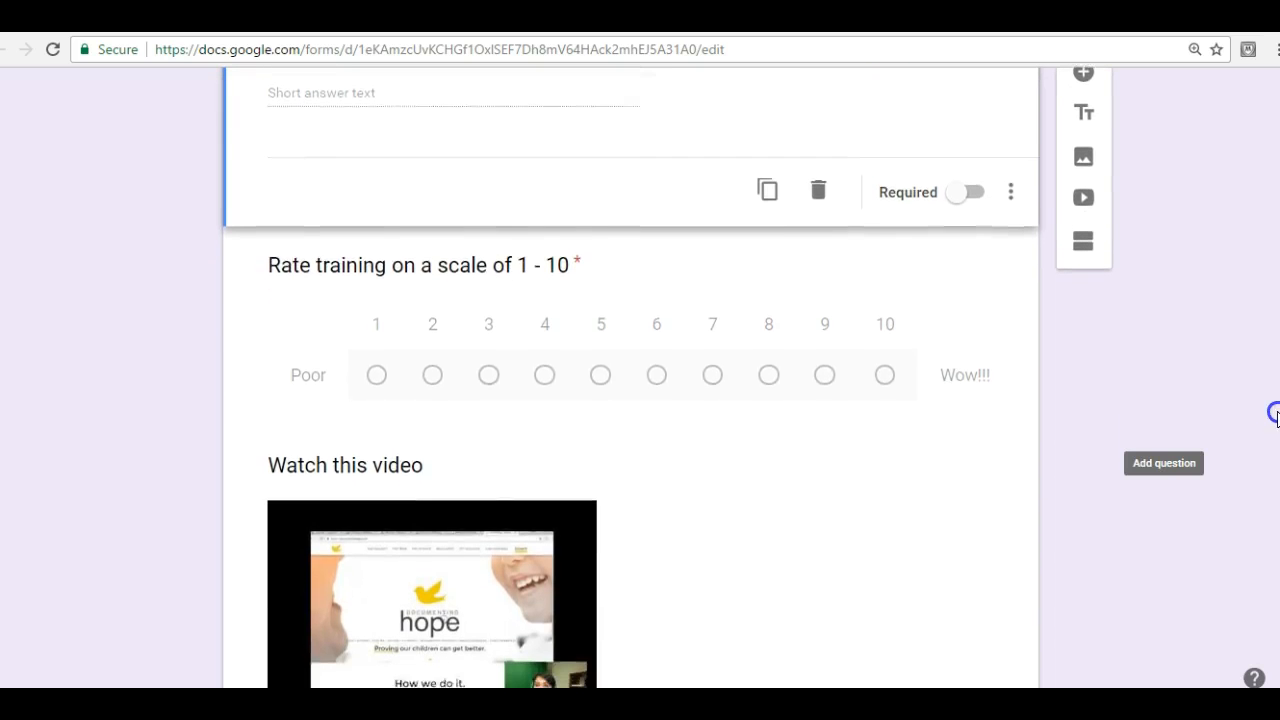
pyautogui.scroll(-4, 1272, 432)
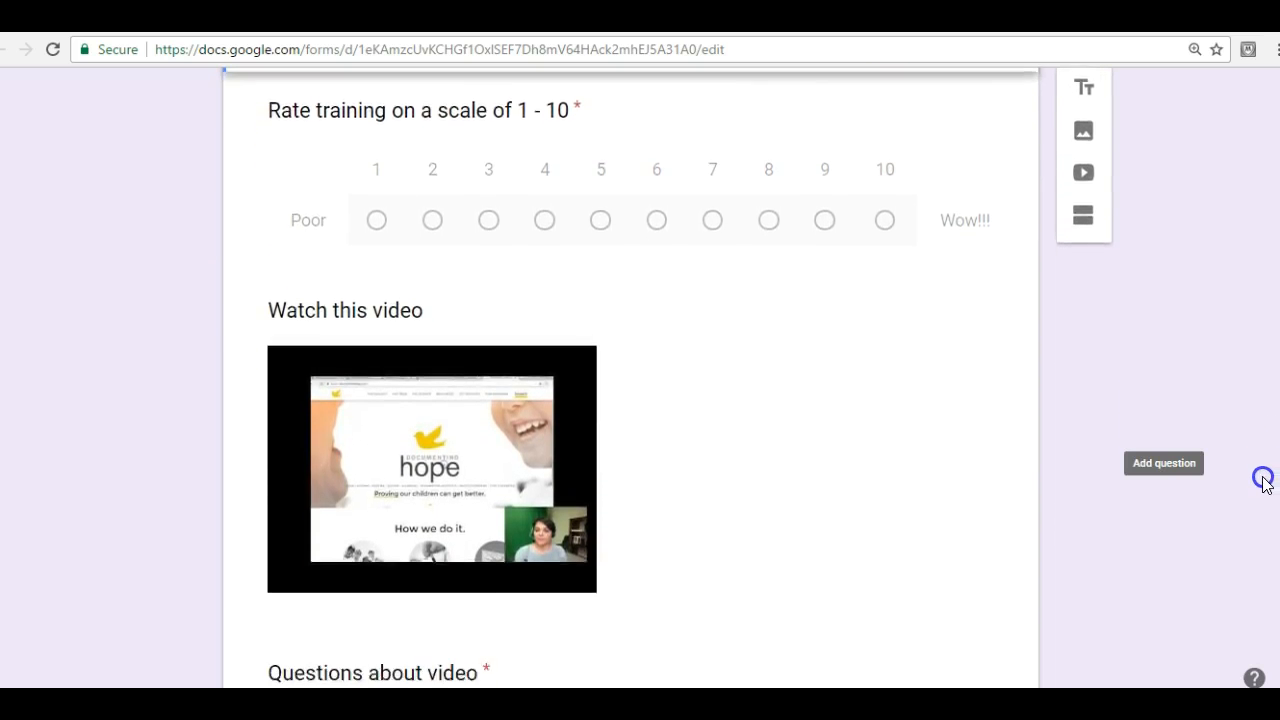
pyautogui.scroll(-1, 1262, 503)
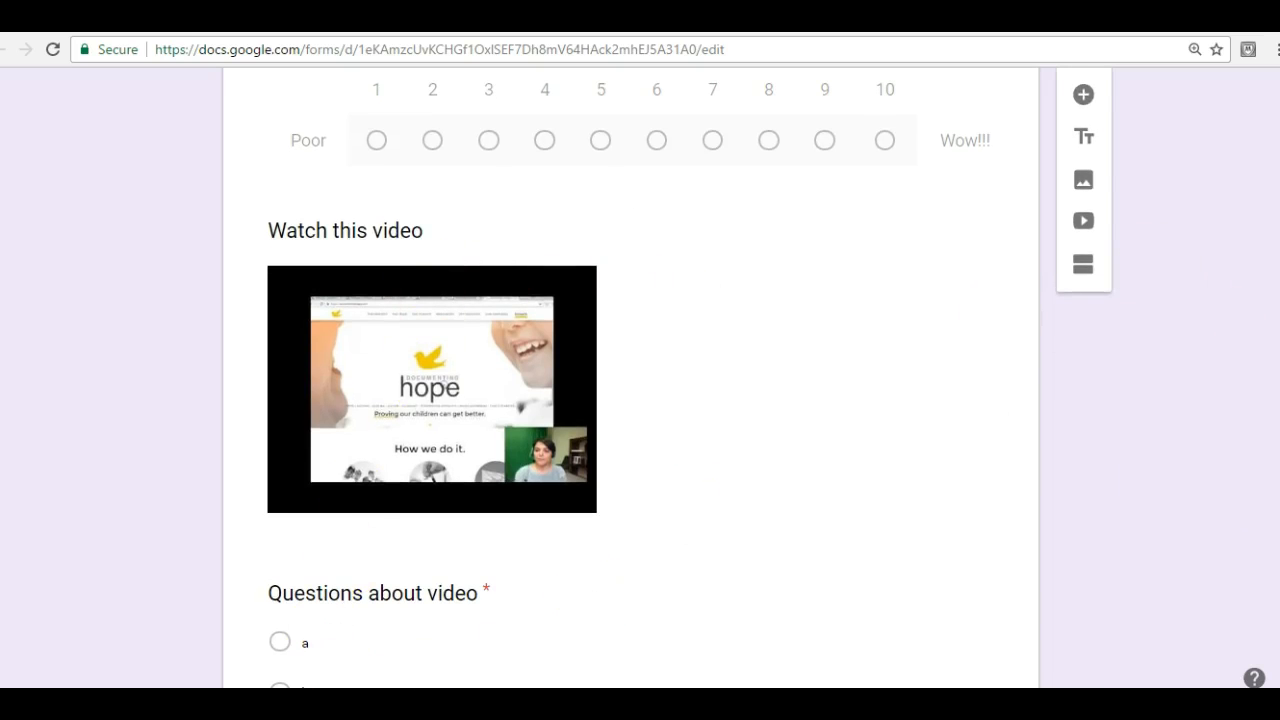
pyautogui.scroll(-3, 690, 380)
pyautogui.scroll(10, 630, 380)
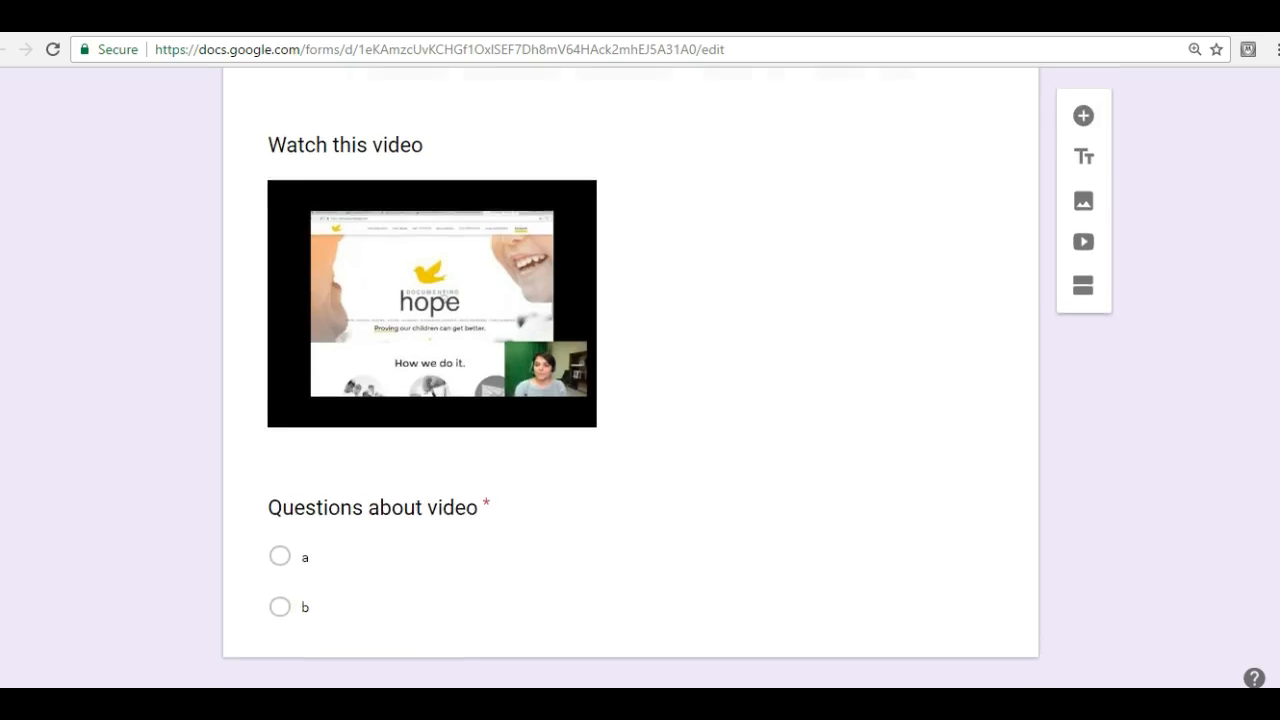
pyautogui.scroll(5, 630, 380)
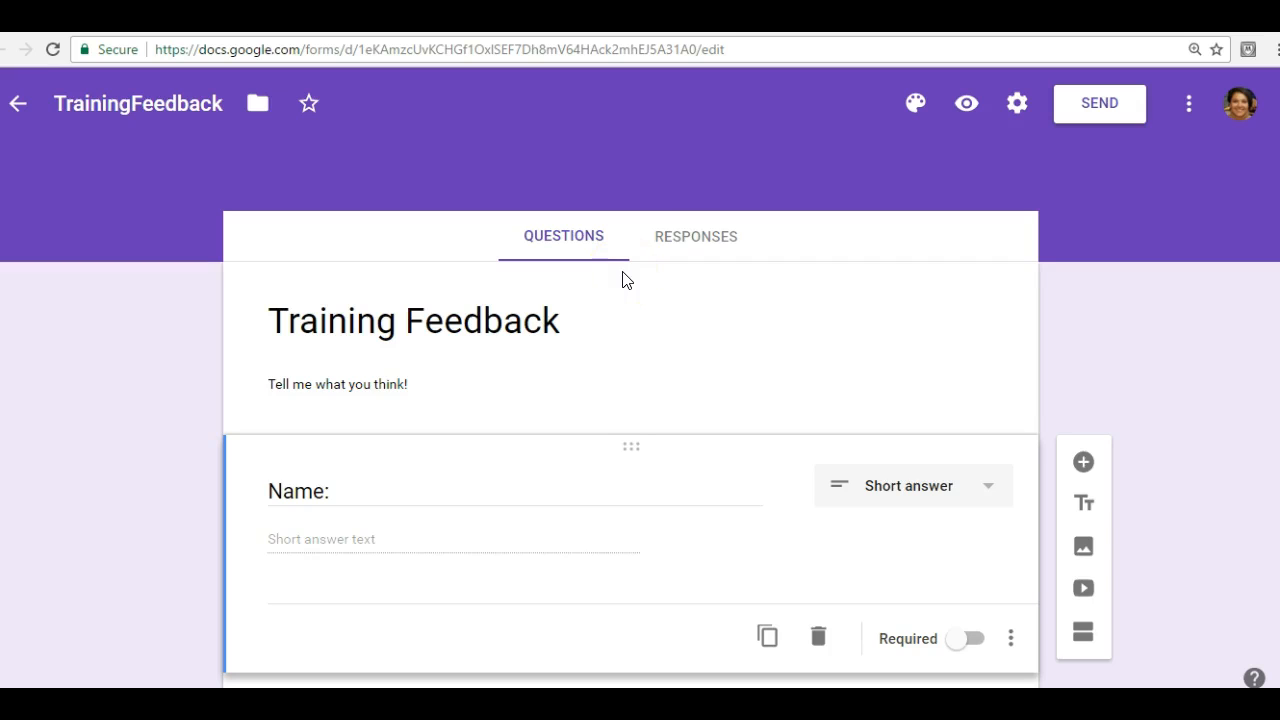
# - Show the form's responses, create a spreadsheet to collect them, and return to the TrainingFeedback form
pyautogui.click(689, 240)
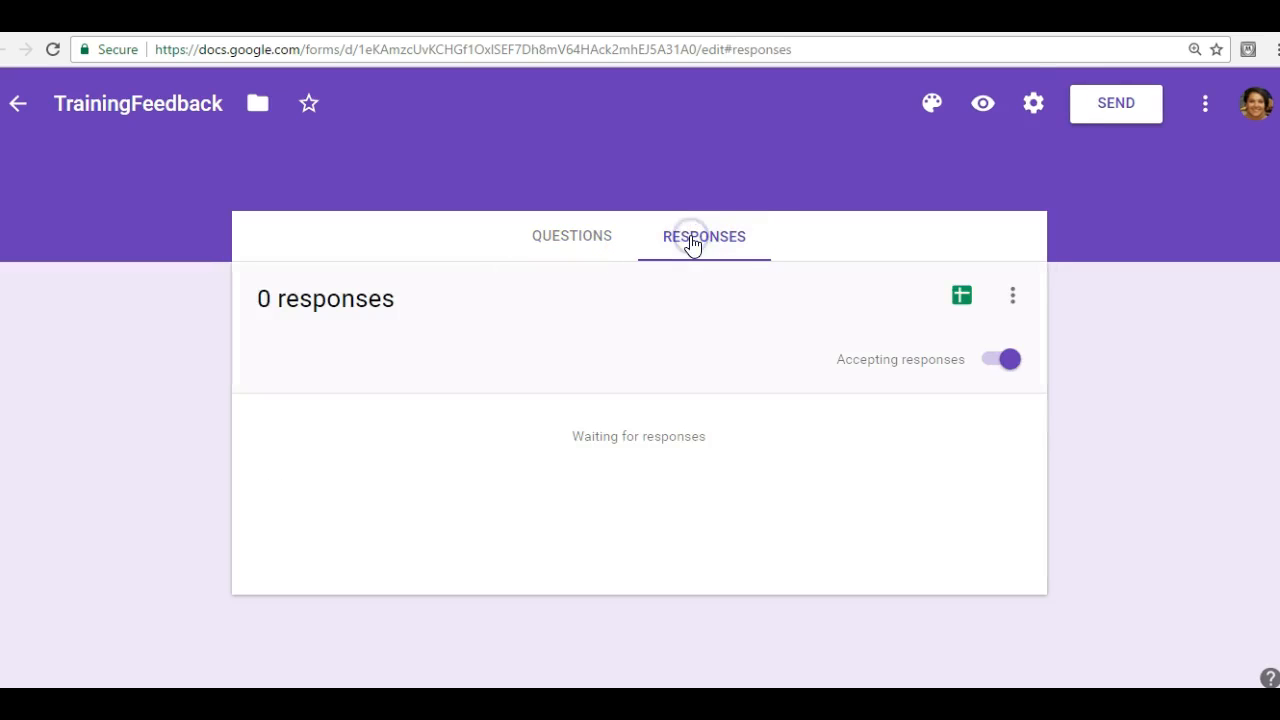
pyautogui.click(962, 296)
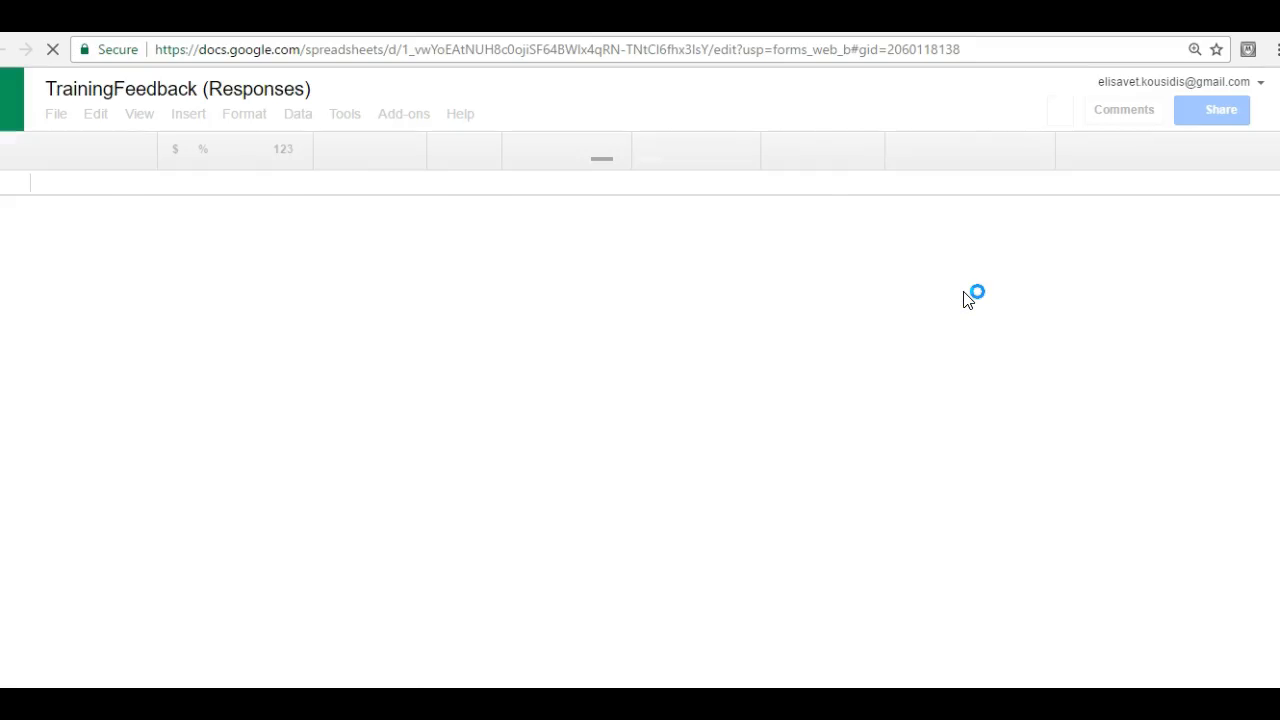
pyautogui.click(736, 263)
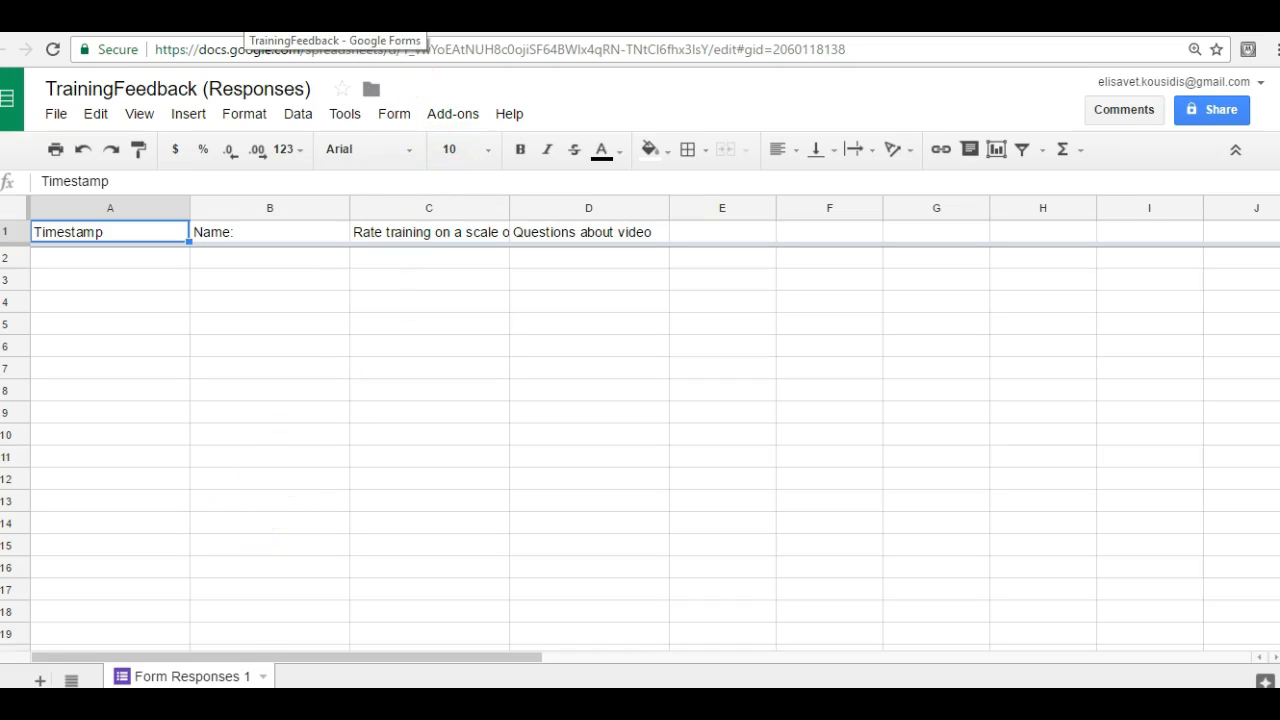
pyautogui.click(290, 18)
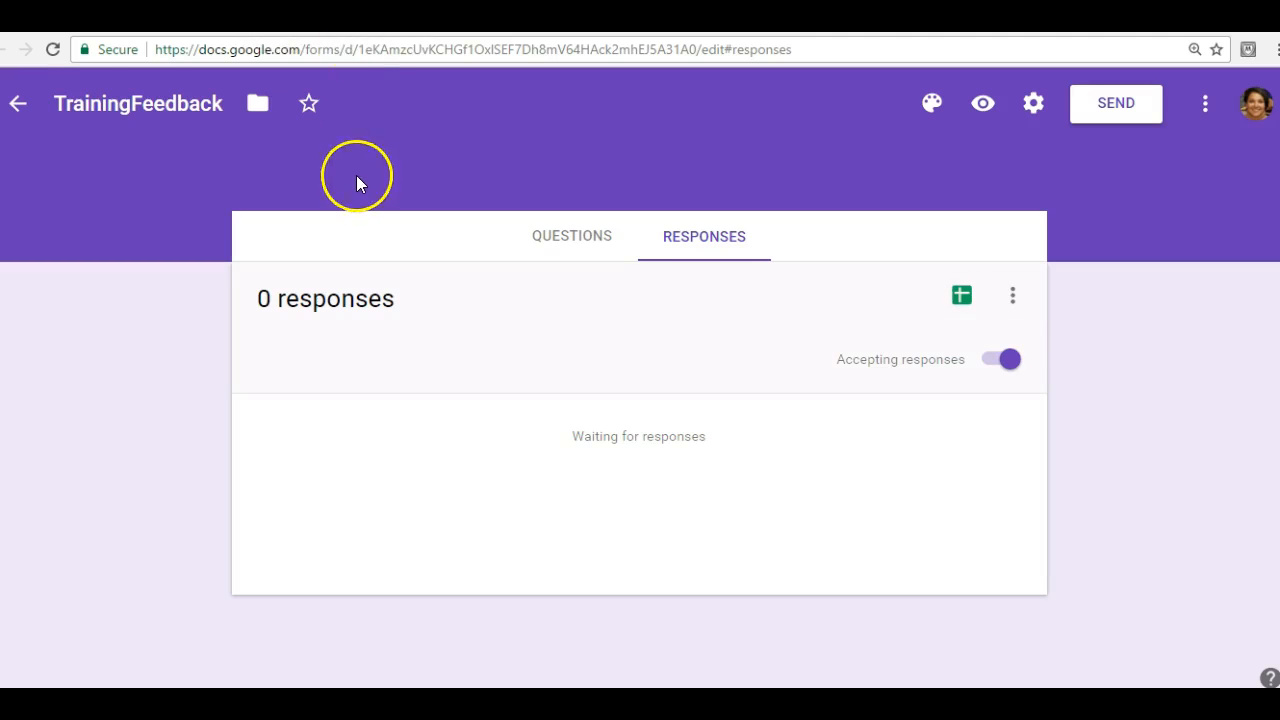
# - Leave the form for the Forms home page, and open Google Calendar from a new browser tab
pyautogui.click(21, 104)
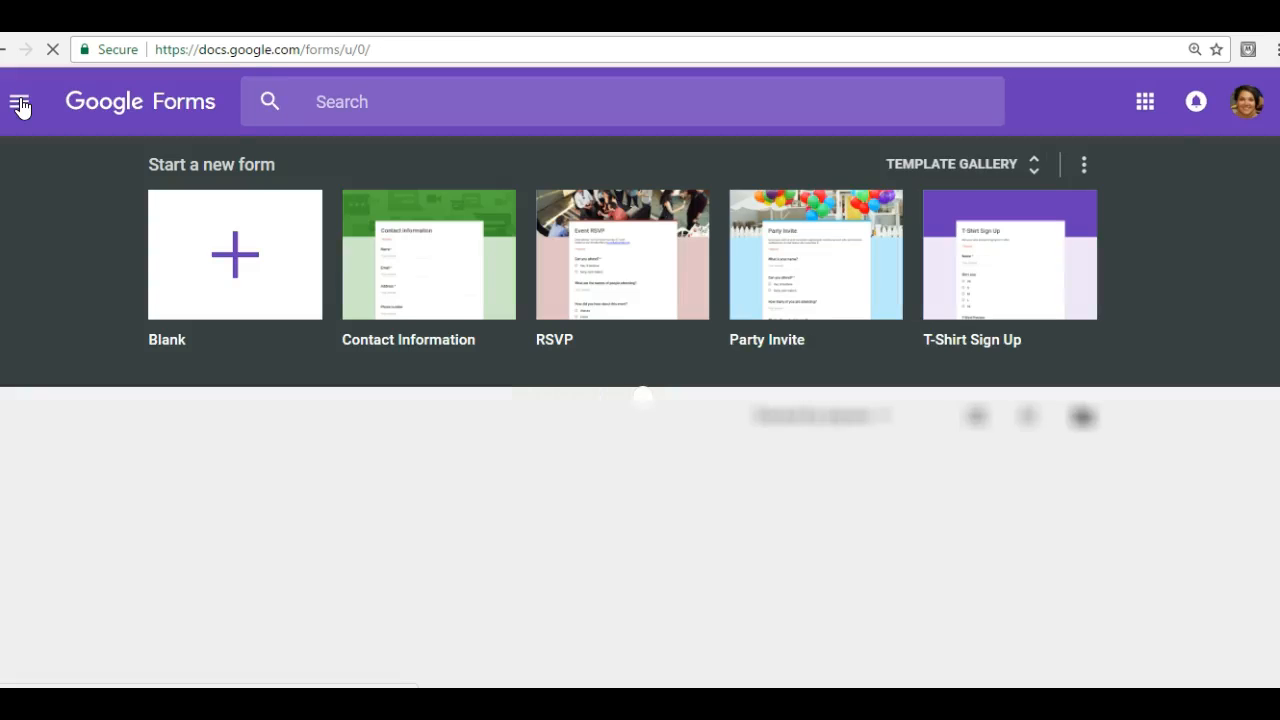
pyautogui.click(31, 96)
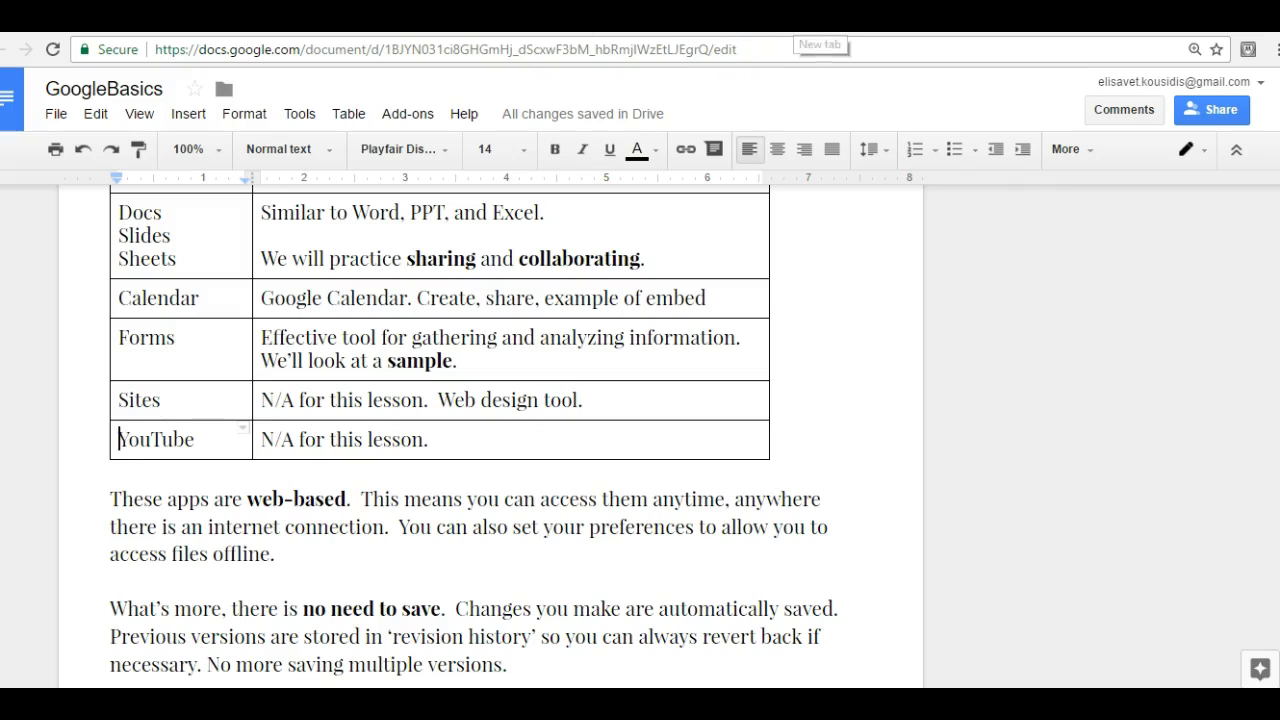
pyautogui.click(794, 18)
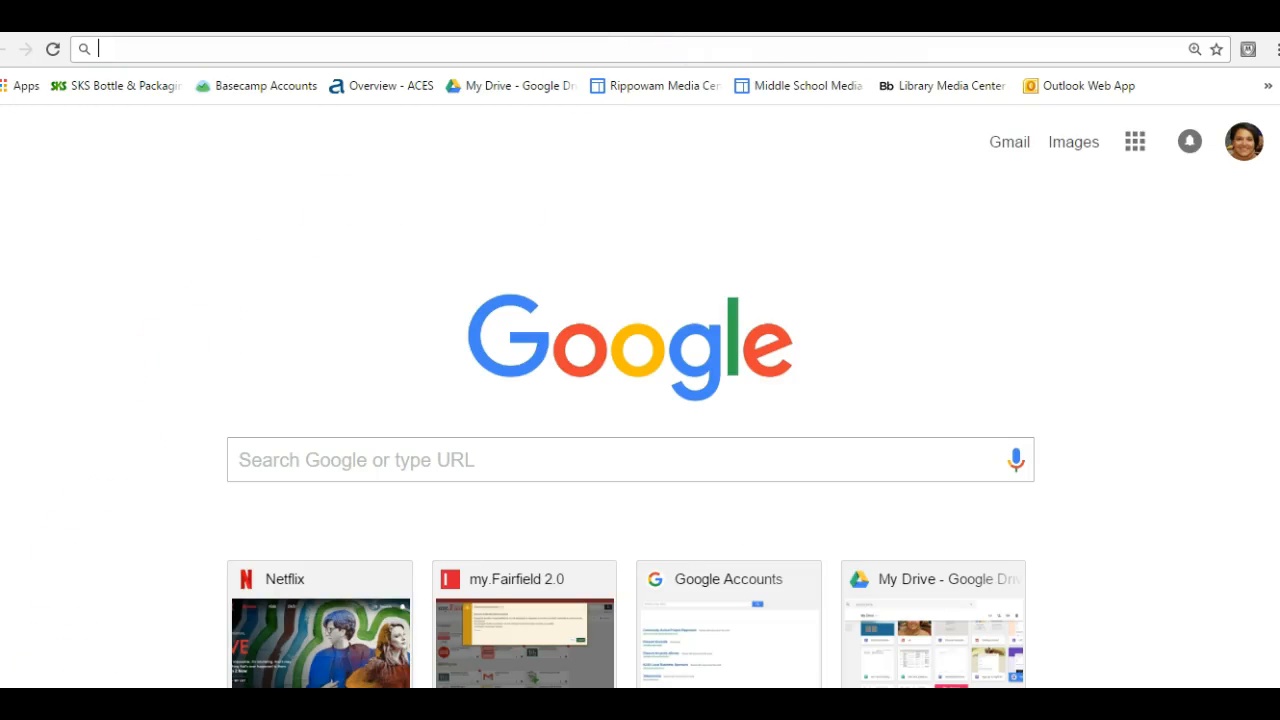
pyautogui.click(1136, 146)
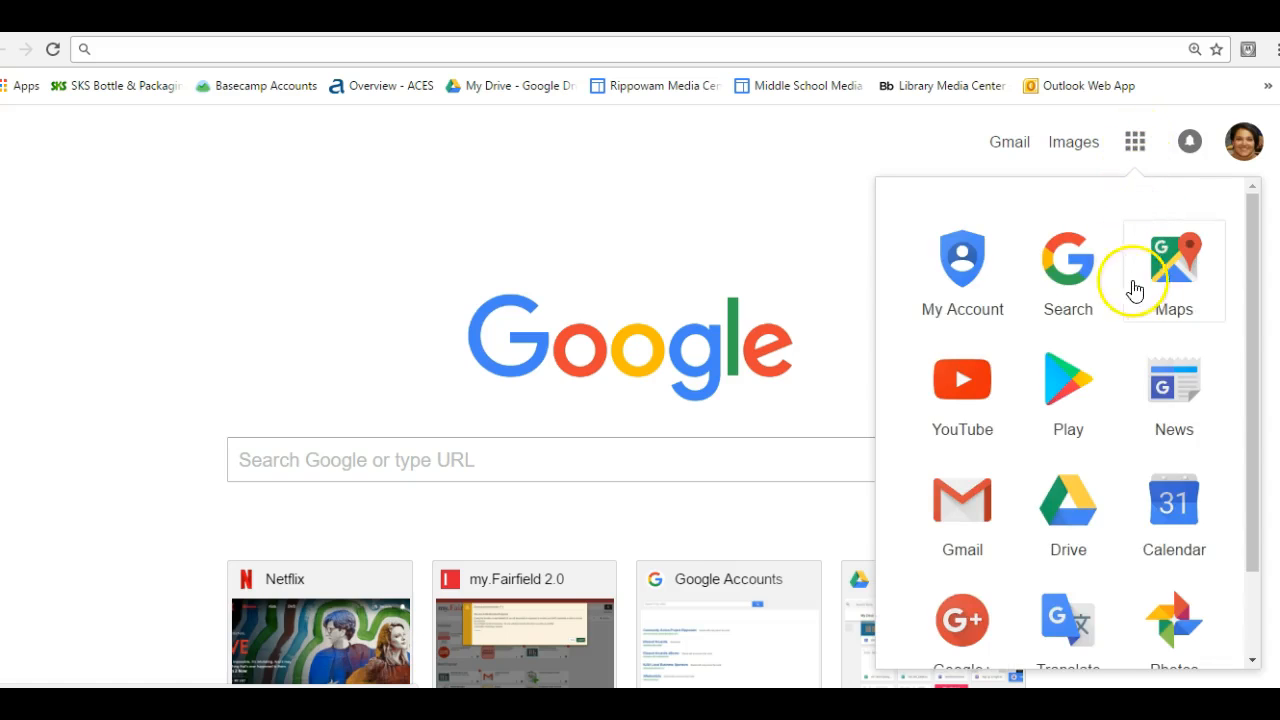
pyautogui.click(1174, 508)
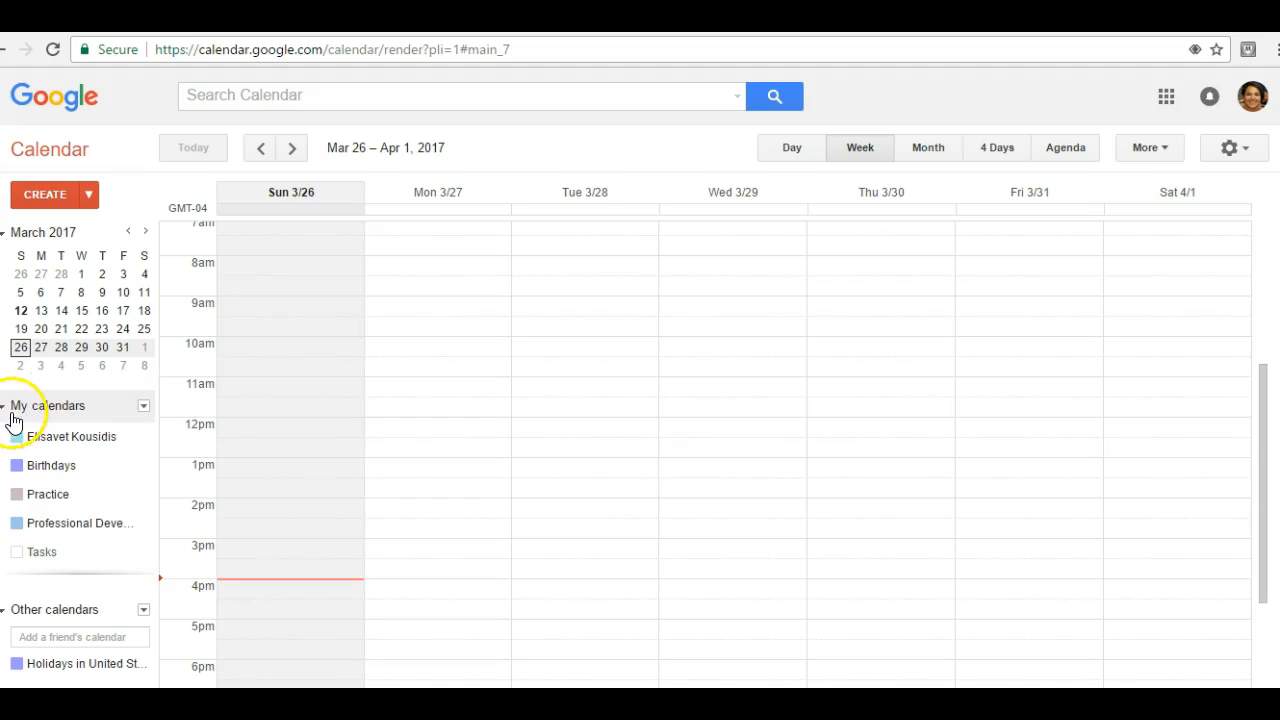
# - Start creating a new calendar and name it Practice
pyautogui.click(145, 410)
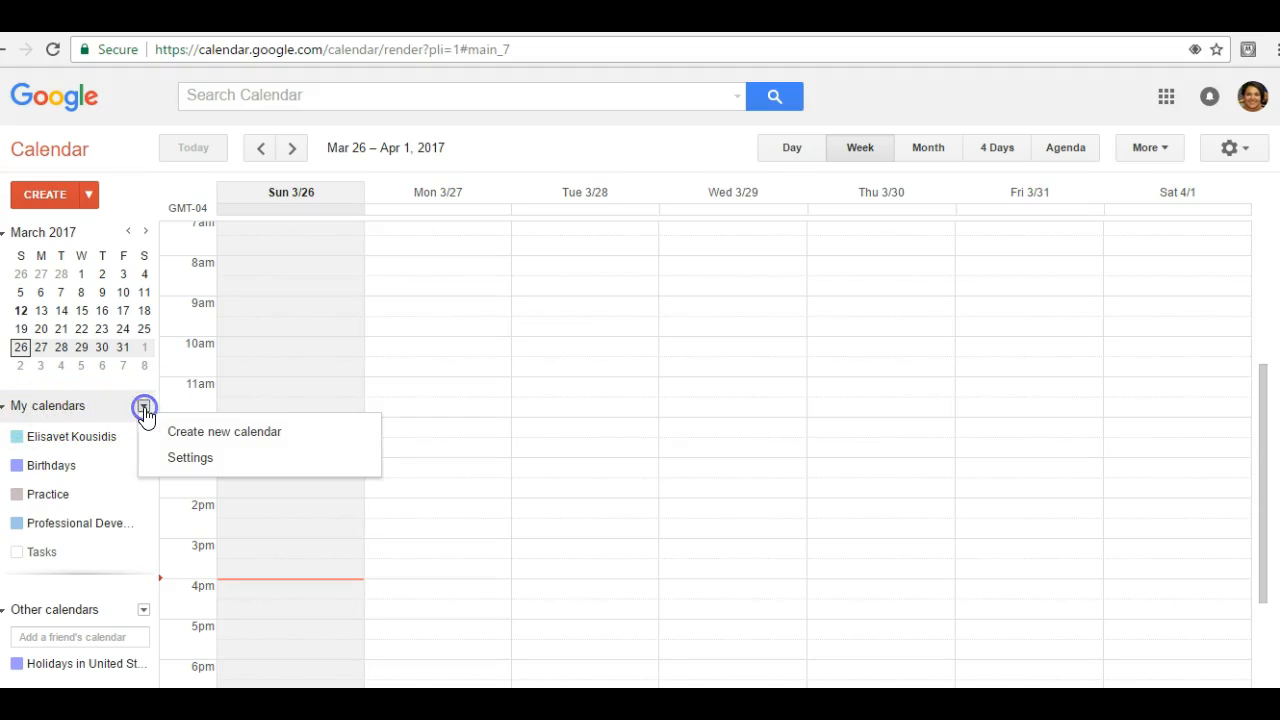
pyautogui.click(192, 436)
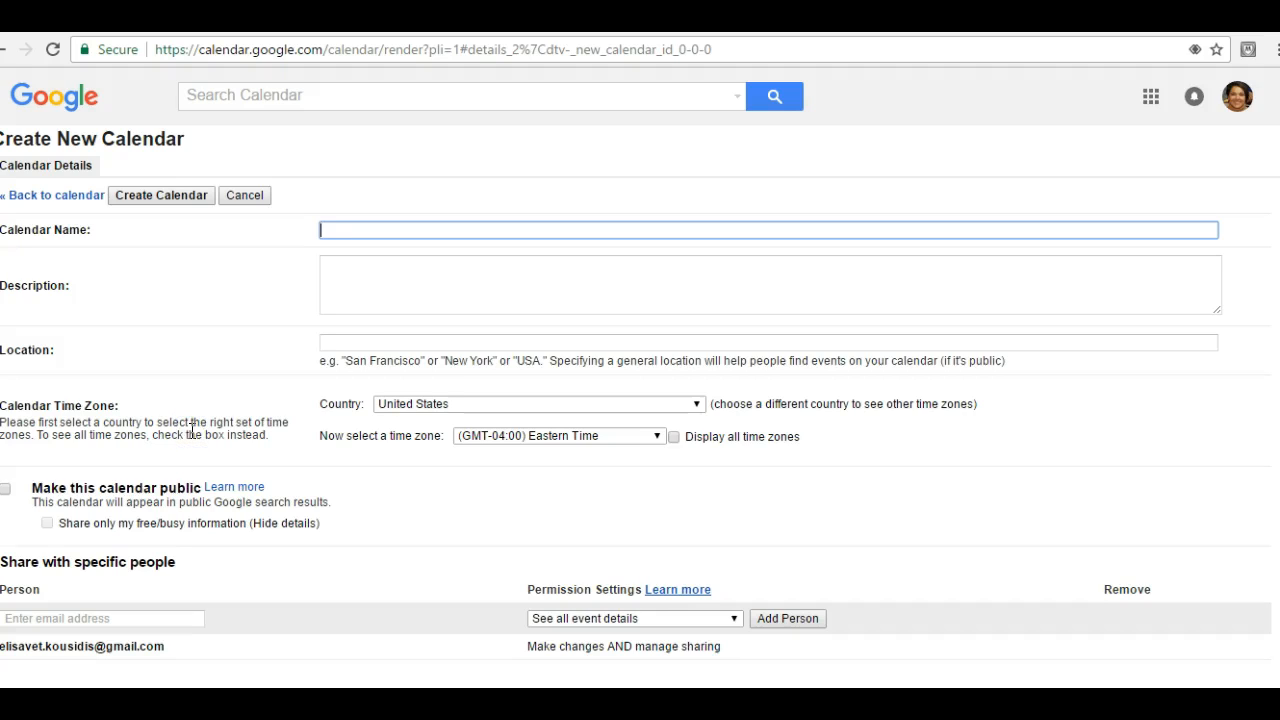
pyautogui.write('Practice')
# - Share the new calendar with the colleague's suggested school e-mail address and set the permission to Make changes to events
pyautogui.scroll(-1, 343, 329)
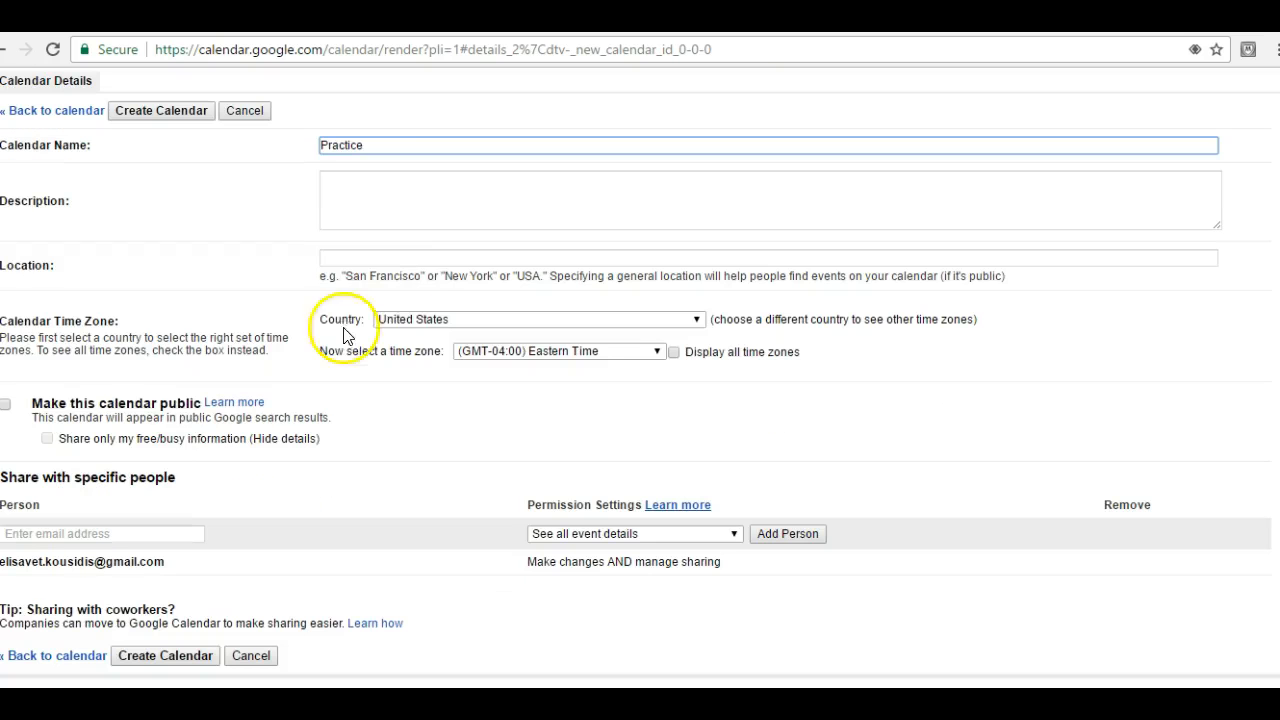
pyautogui.click(95, 533)
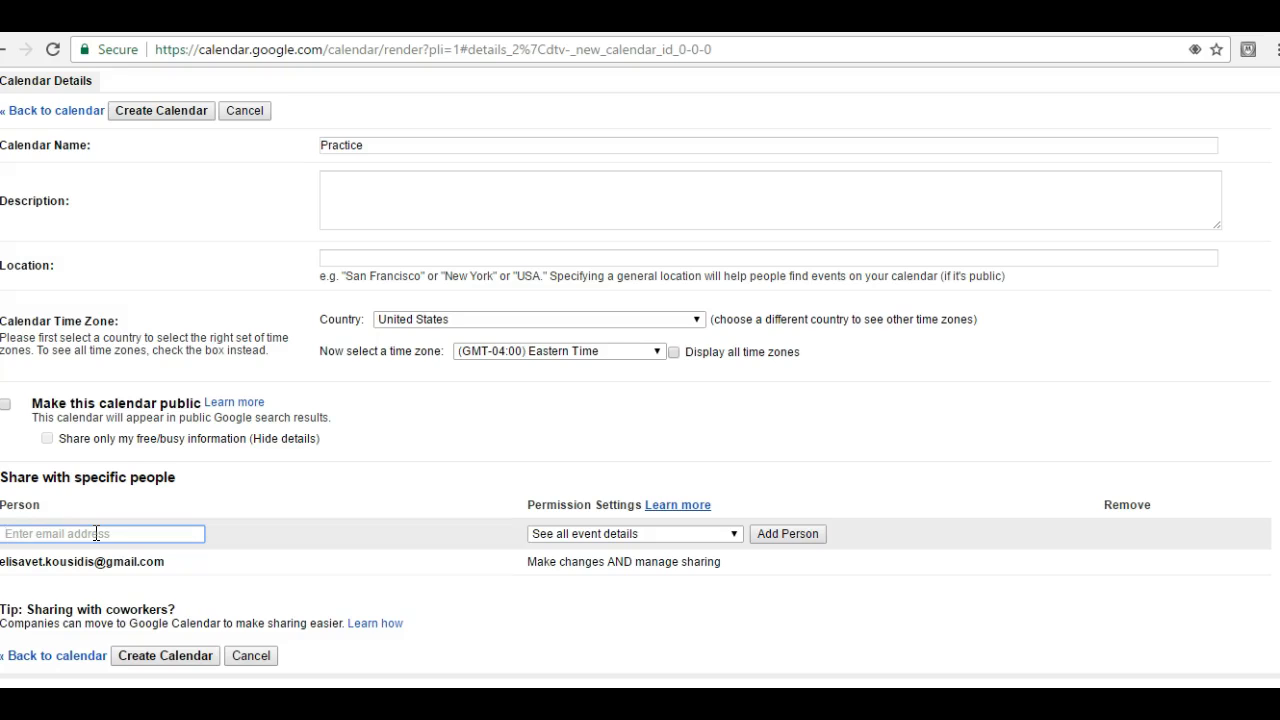
pyautogui.write('ekou')
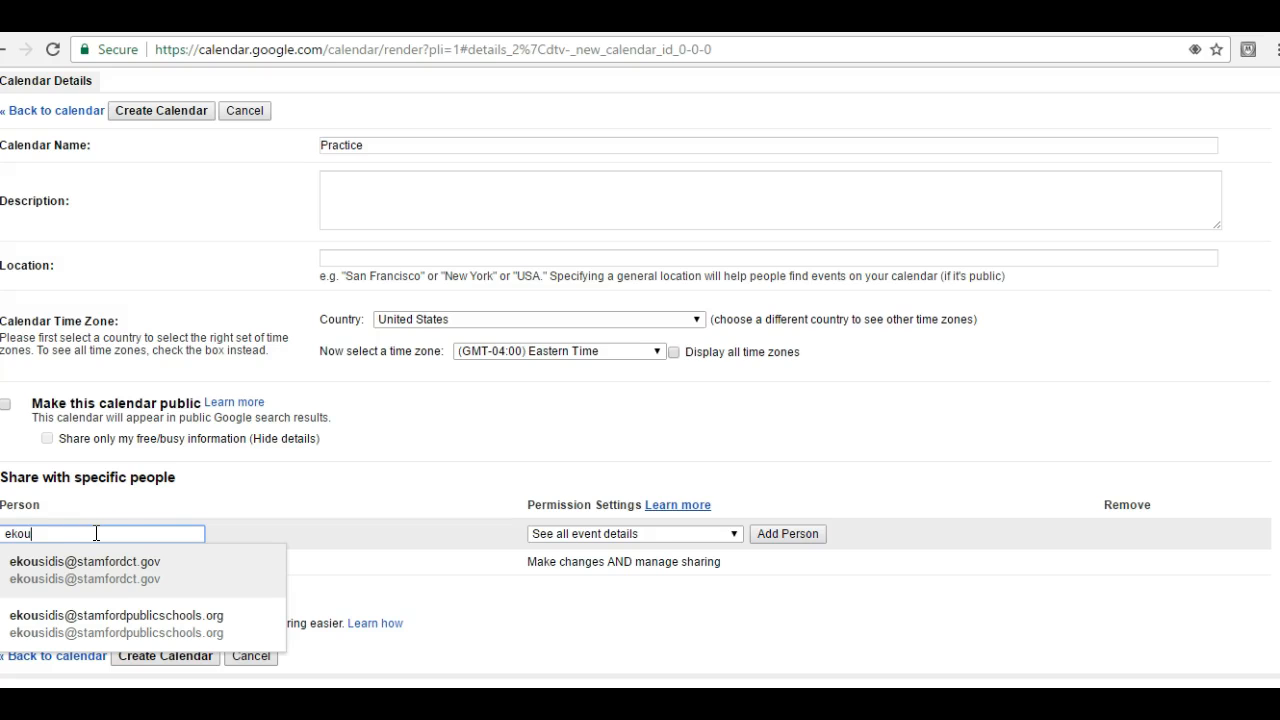
pyautogui.click(88, 620)
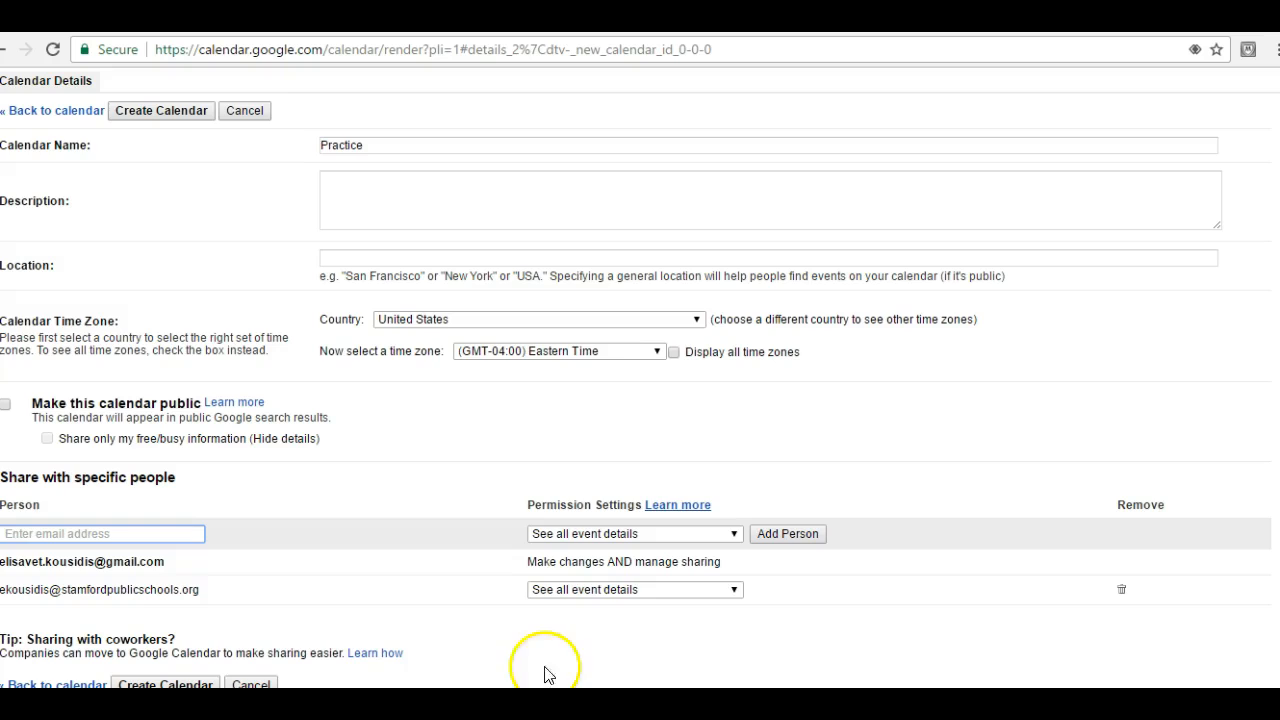
pyautogui.click(735, 589)
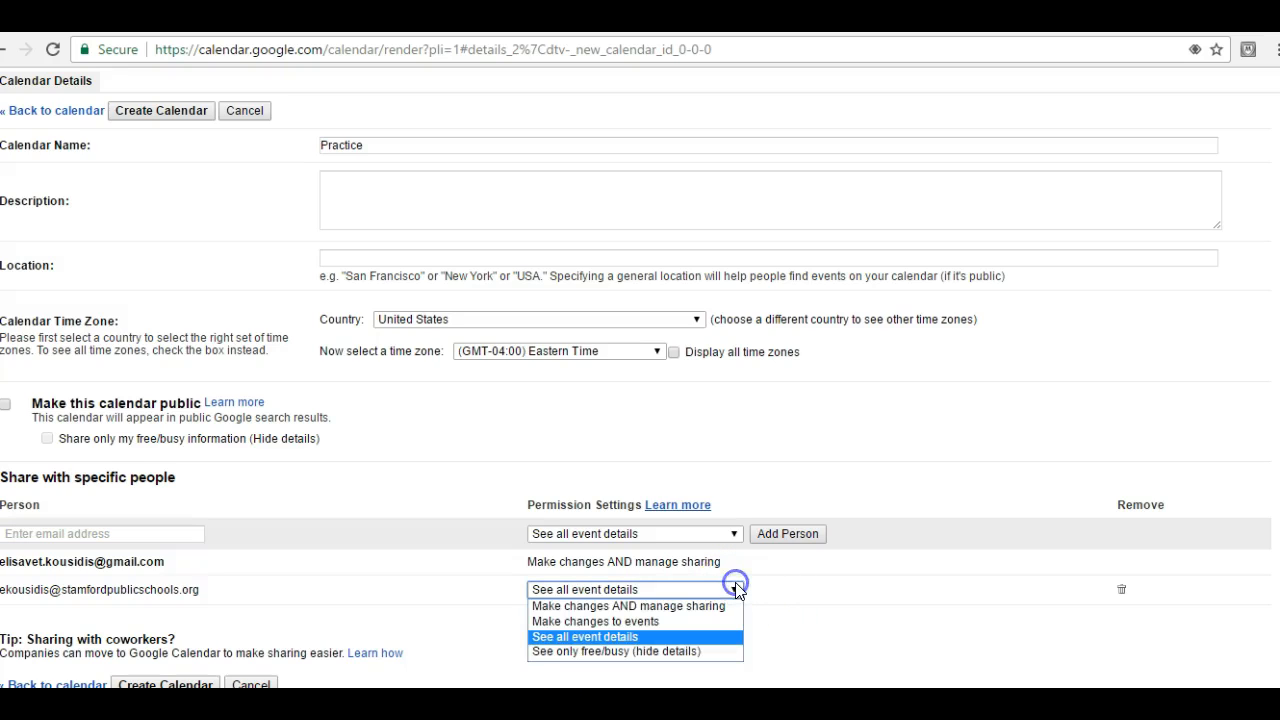
pyautogui.click(653, 622)
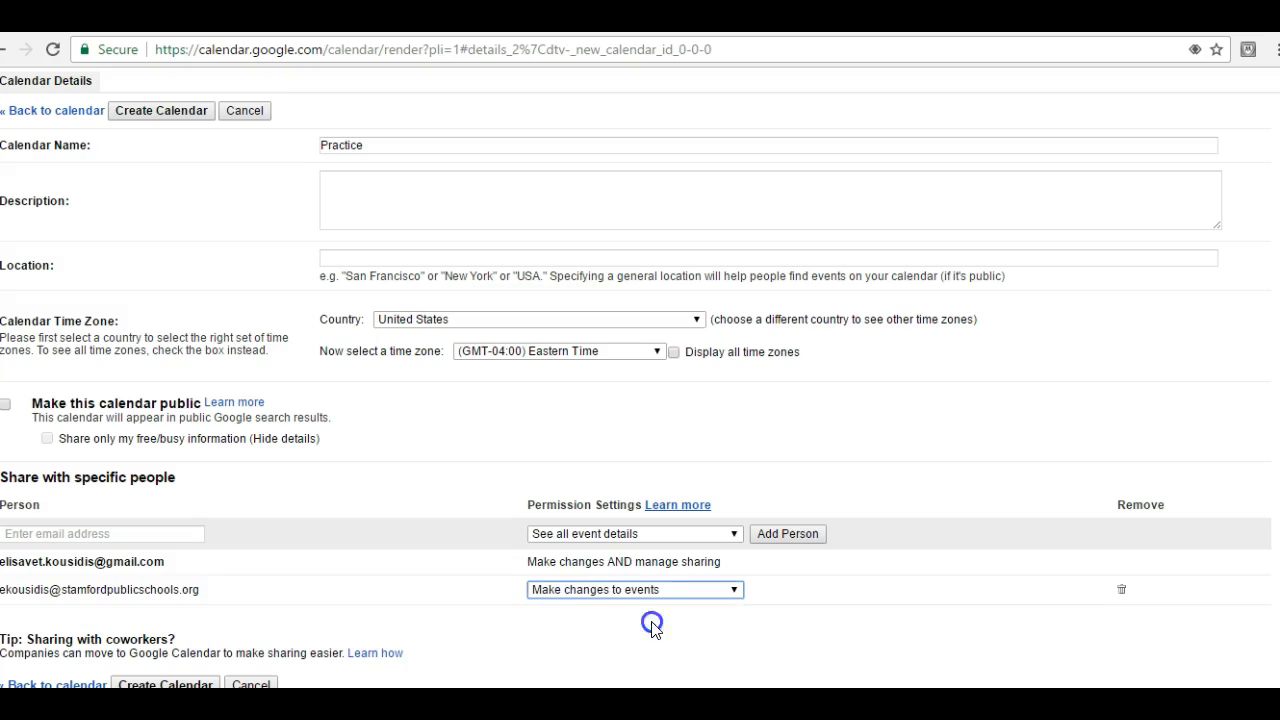
# - Set the added person's permission to Make changes AND manage sharing, and create the calendar
pyautogui.click(736, 592)
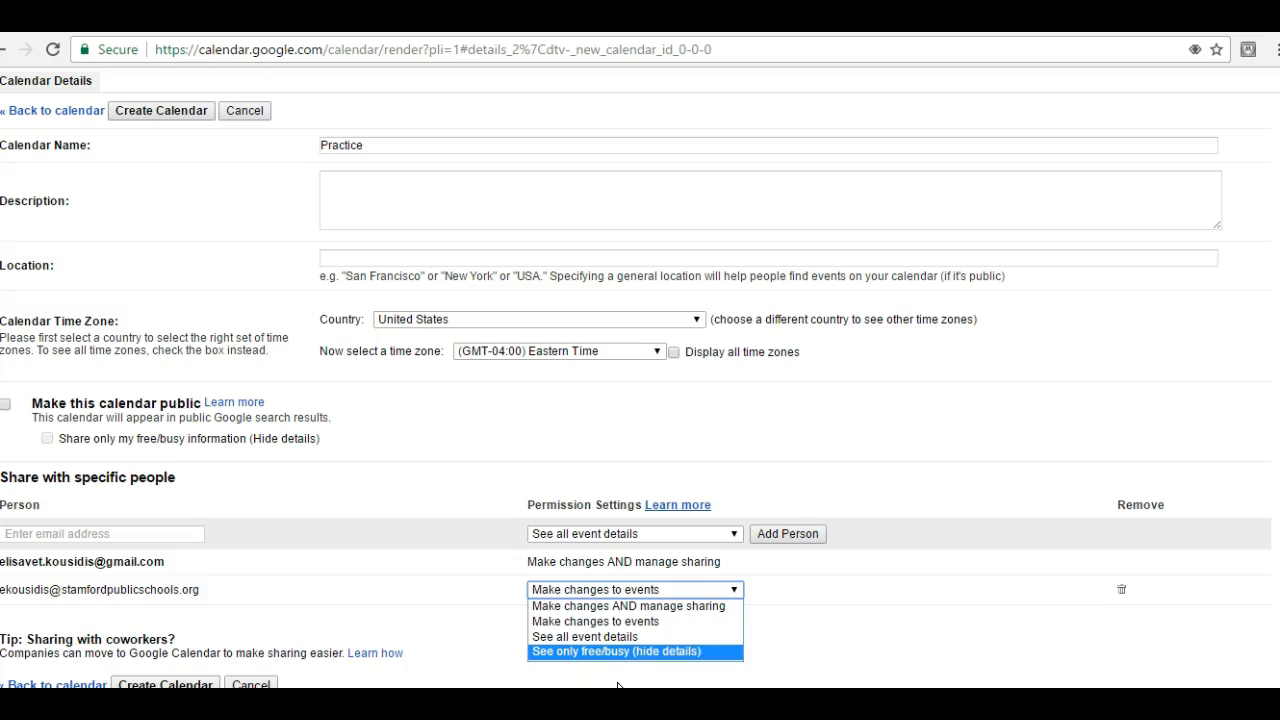
pyautogui.click(635, 606)
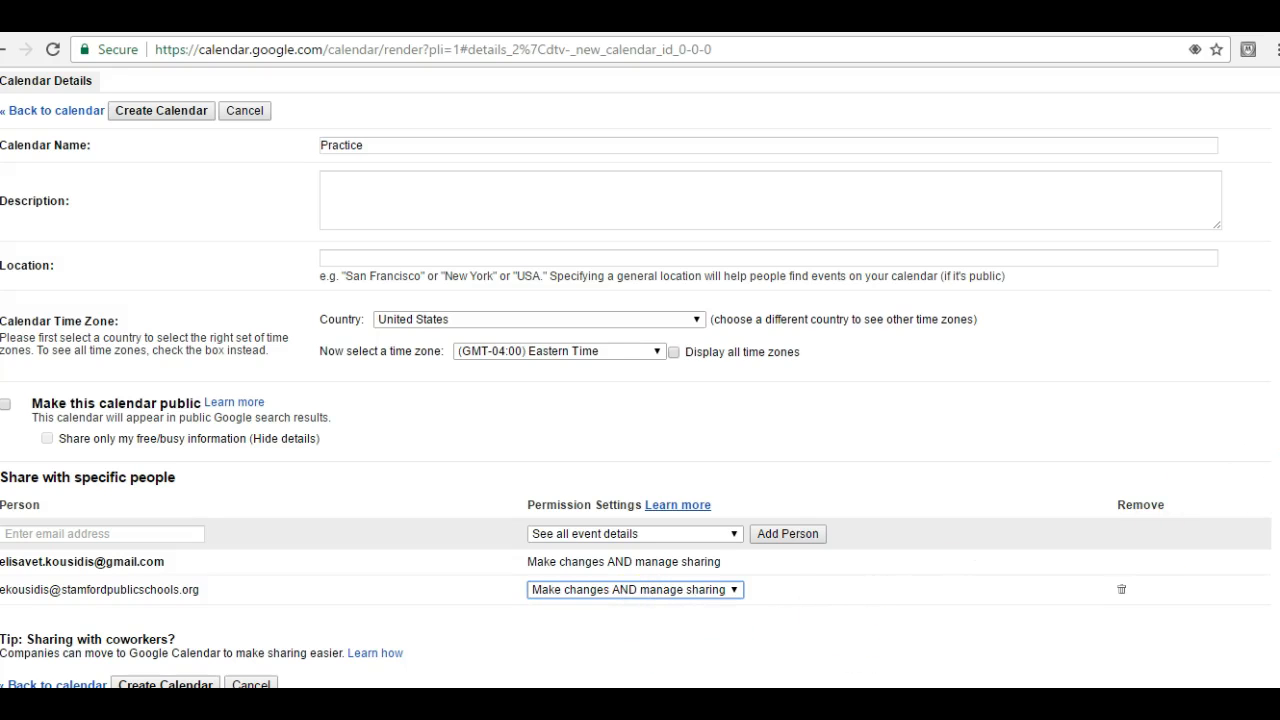
pyautogui.scroll(-1, 1271, 543)
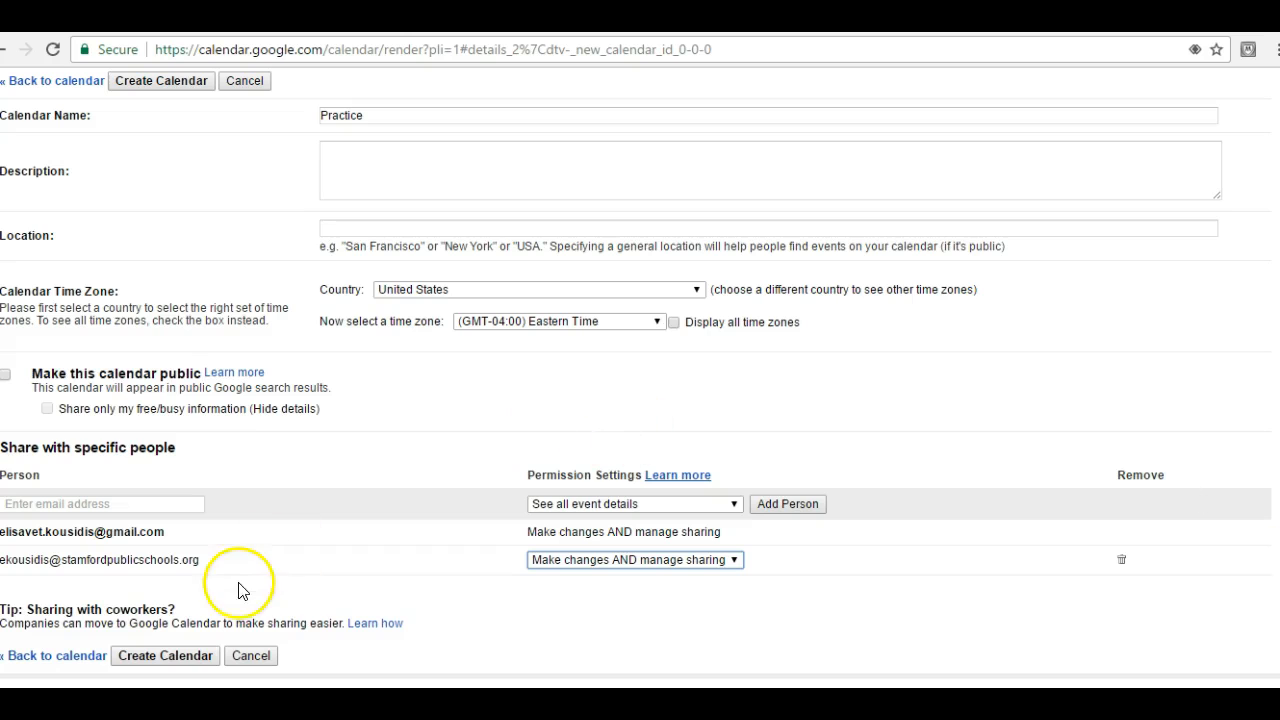
pyautogui.click(170, 657)
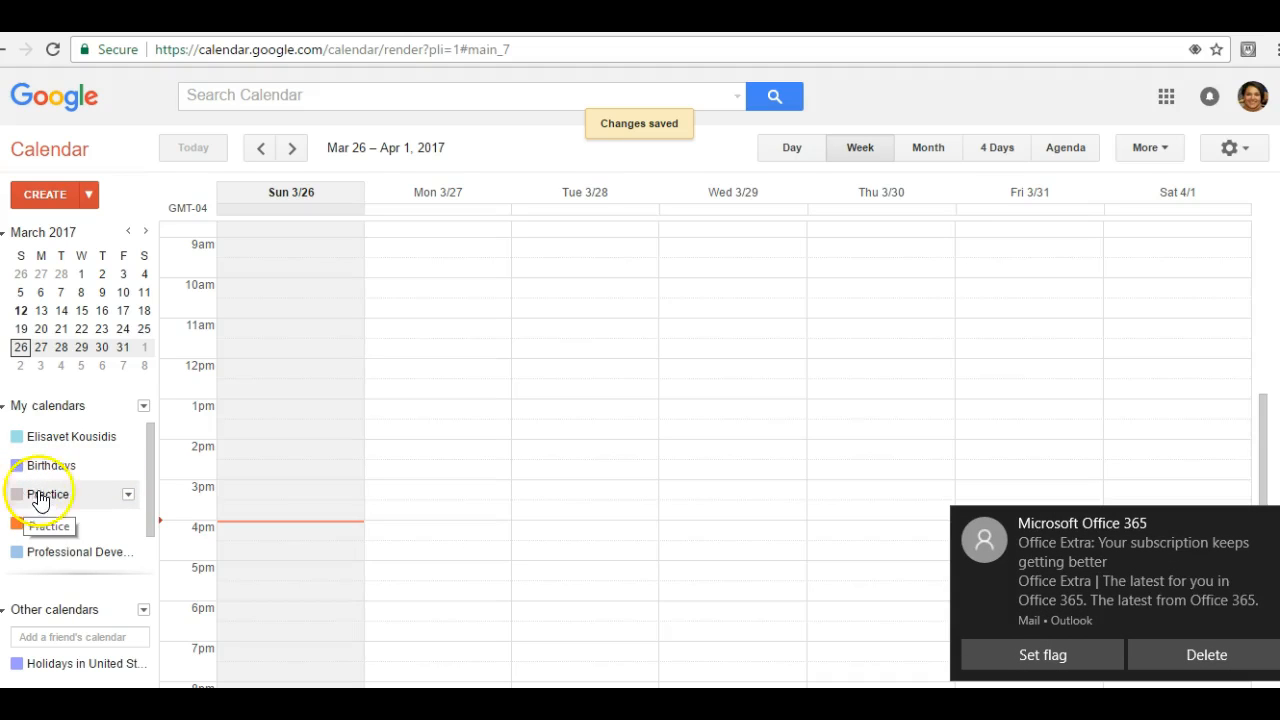
# - Show the new event page for the first Practice calendar and return to the week view without saving
pyautogui.click(128, 495)
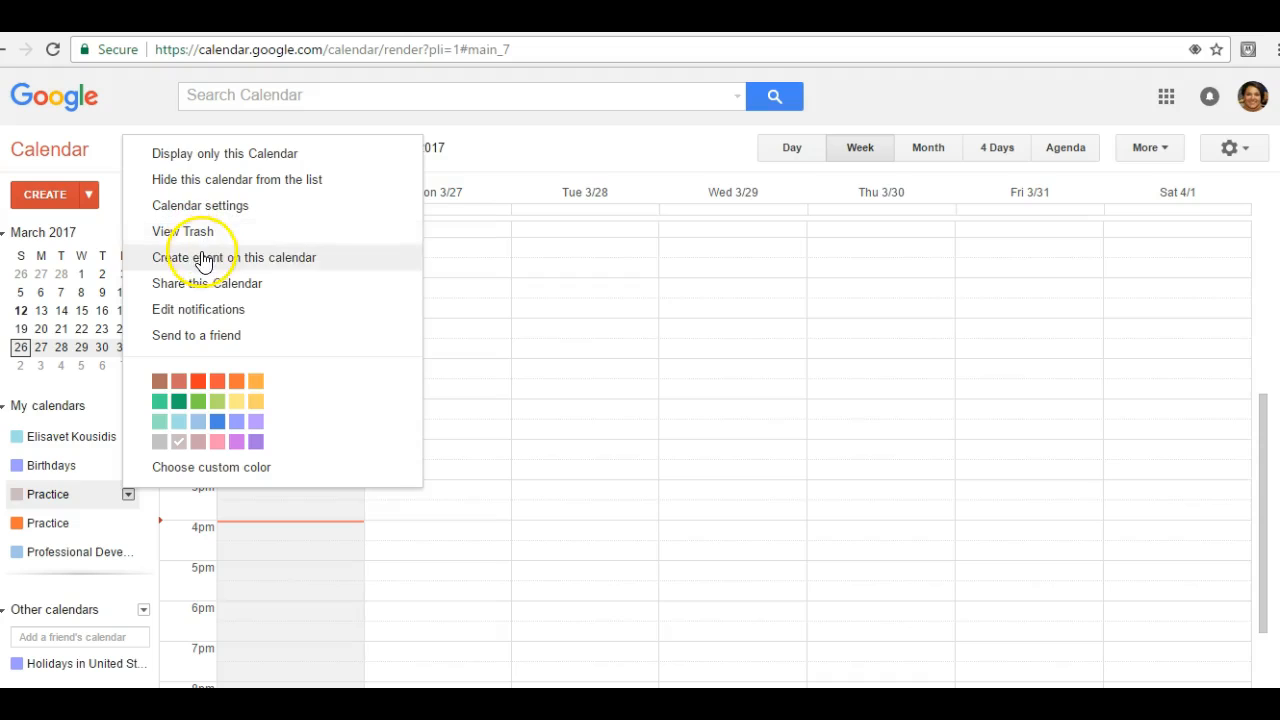
pyautogui.click(168, 257)
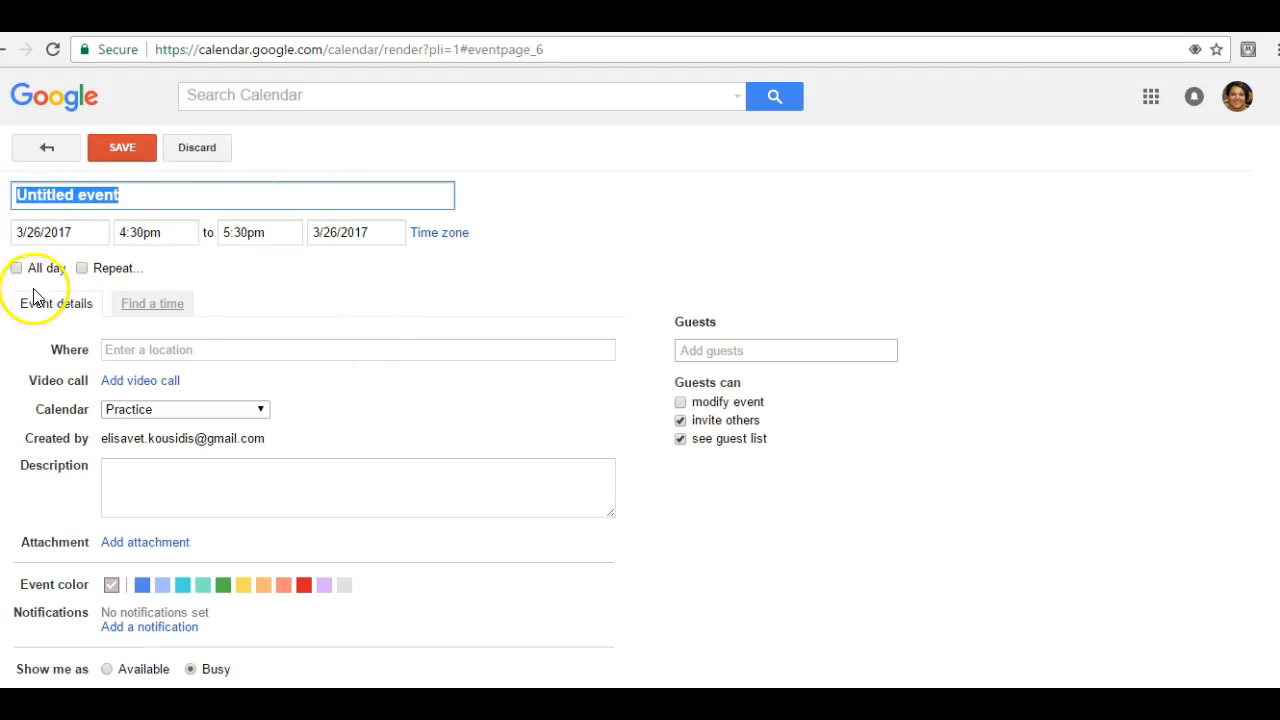
pyautogui.click(48, 148)
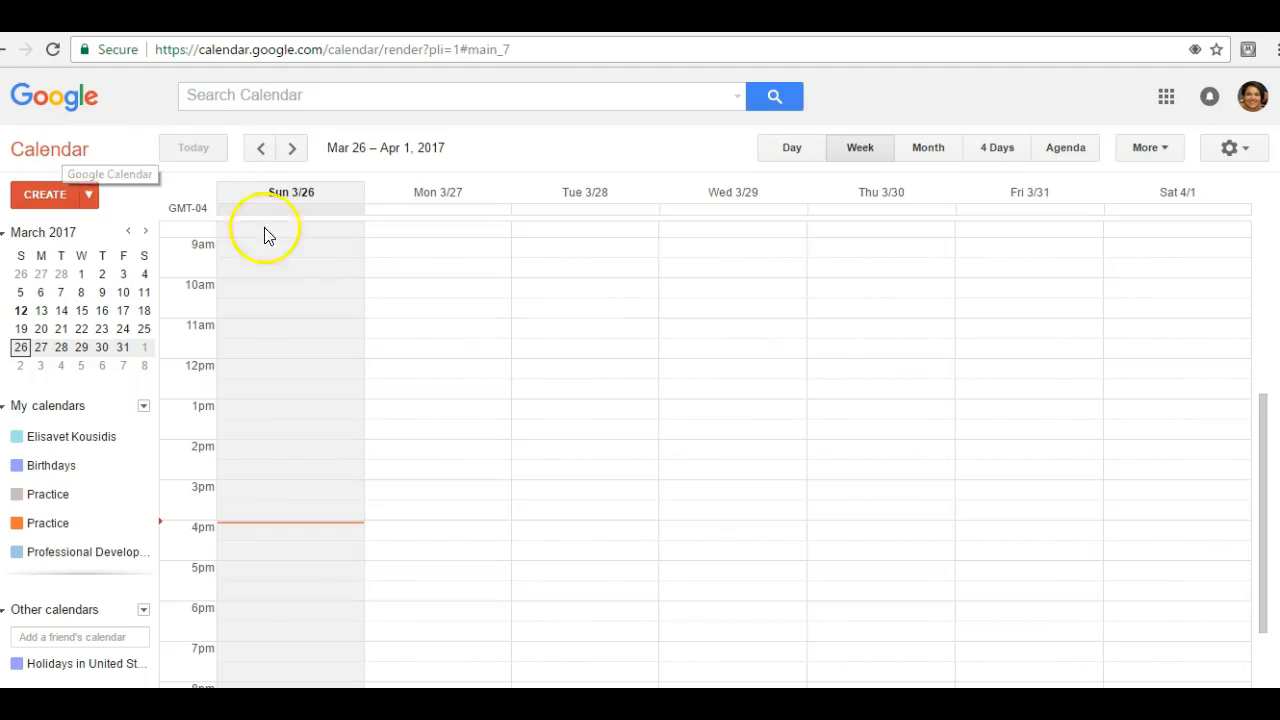